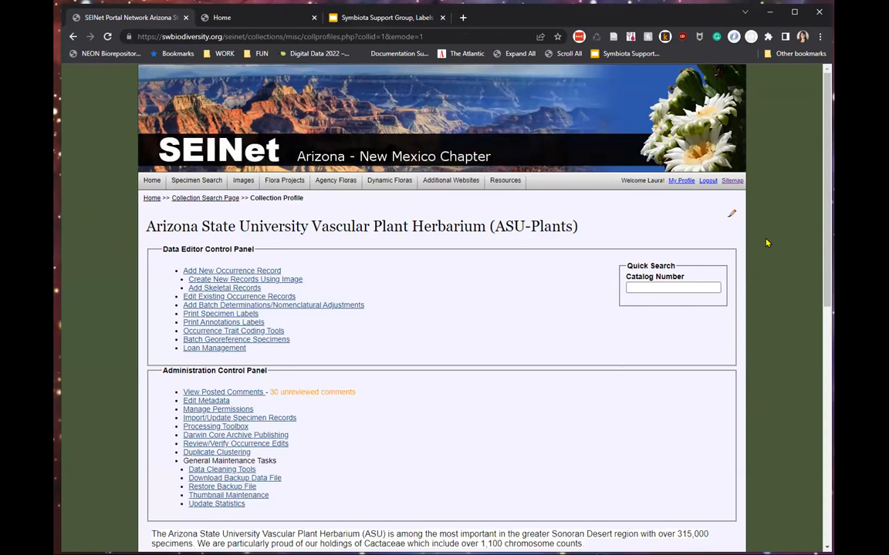
From the site map's list of editable collections, open the Arizona State University Vascular Plant Herbarium (ASU:Plants) profile.
scroll(766, 243, "down", 4)
scroll(766, 243, "up", 4)
left_click(731, 181)
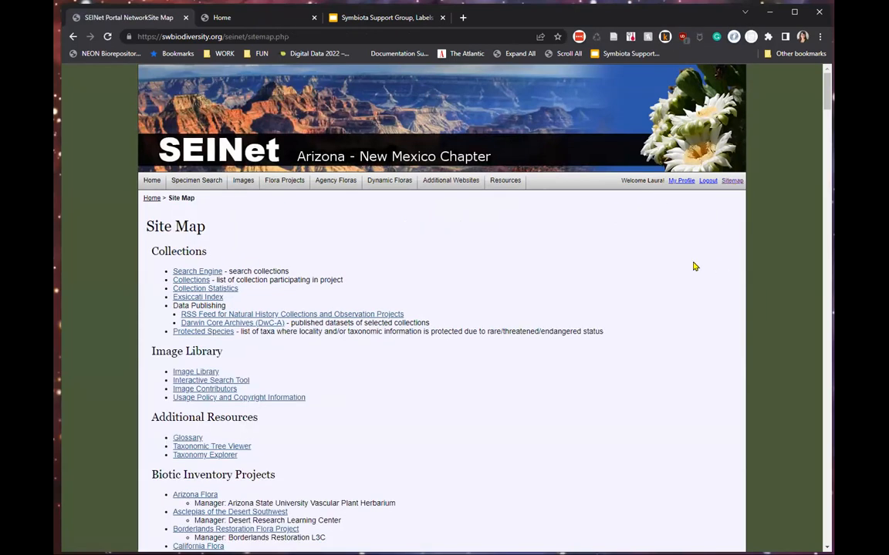
scroll(690, 264, "down", 5)
scroll(809, 154, "down", 10)
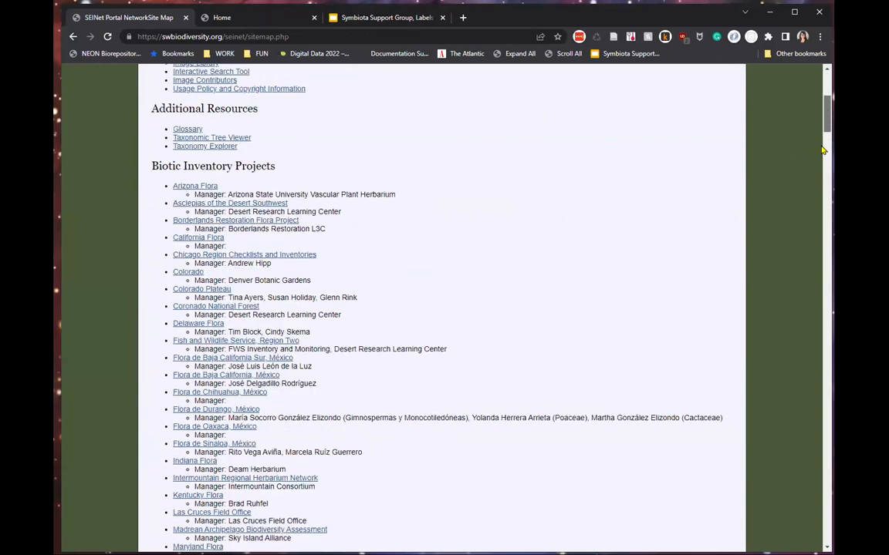
left_click_drag(814, 194, 830, 266)
left_click_drag(173, 260, 219, 259)
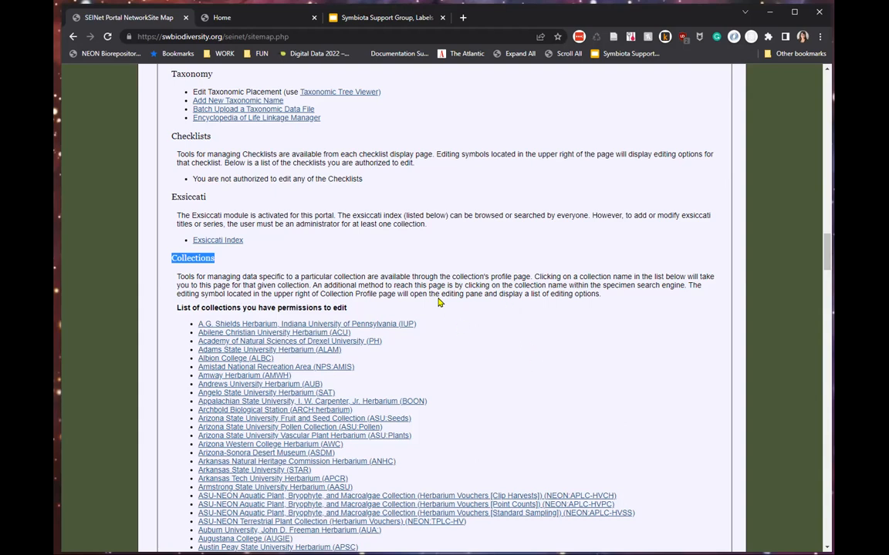
left_click(202, 235)
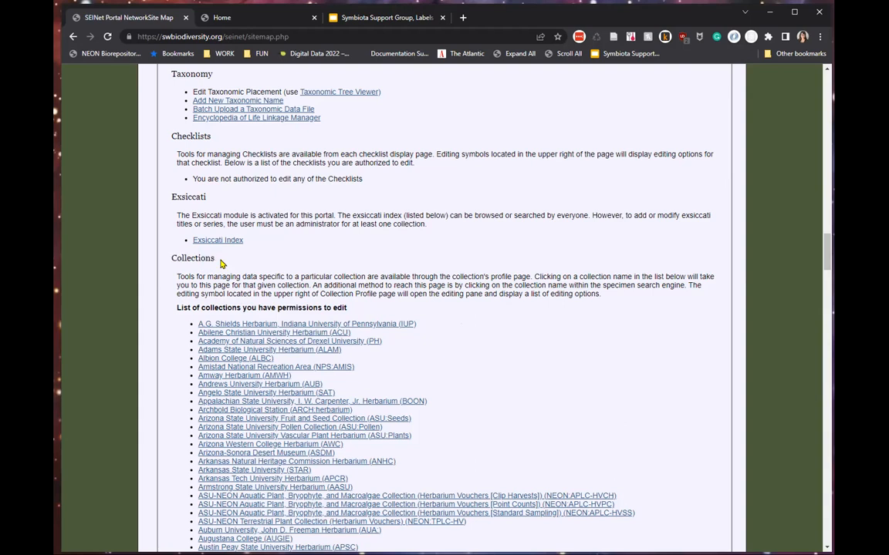
scroll(202, 239, "down", 1)
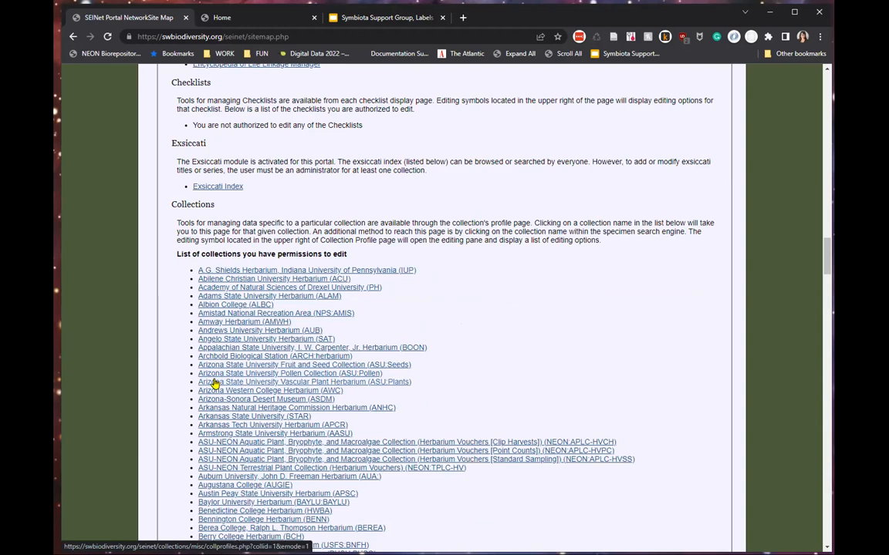
left_click(321, 383)
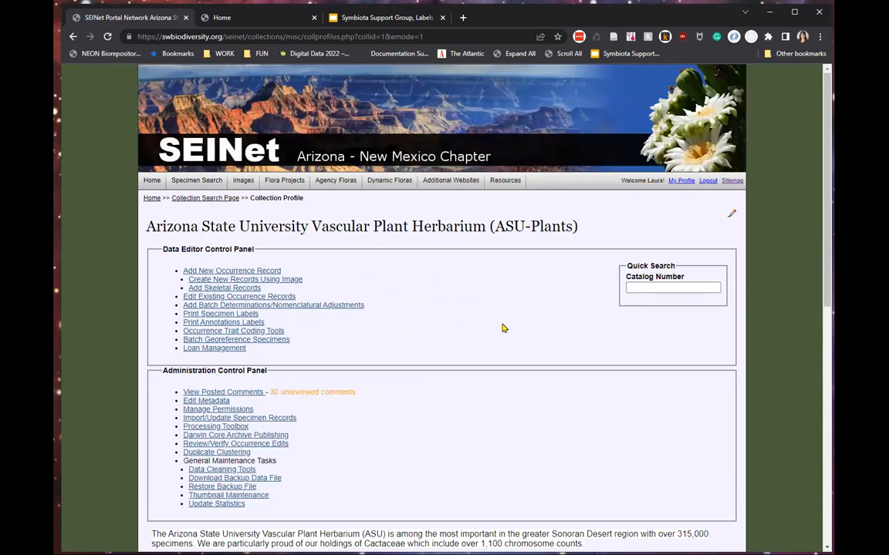
Open the specimen label printing tool for the ASU vascular plant collection.
left_click_drag(163, 251, 253, 252)
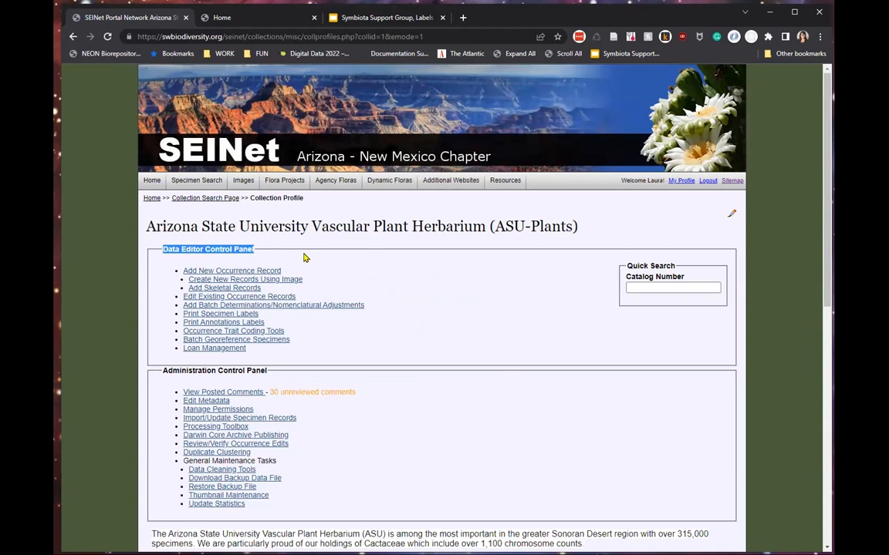
mouse_move(269, 322)
left_mouse_down()
mouse_move(206, 325)
mouse_move(182, 315)
mouse_move(202, 316)
mouse_move(190, 313)
left_mouse_up()
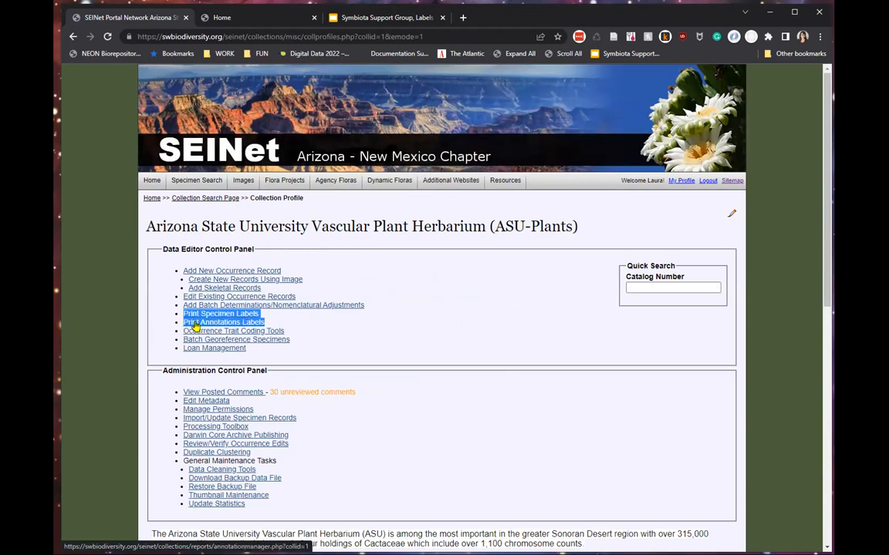
left_click(283, 324)
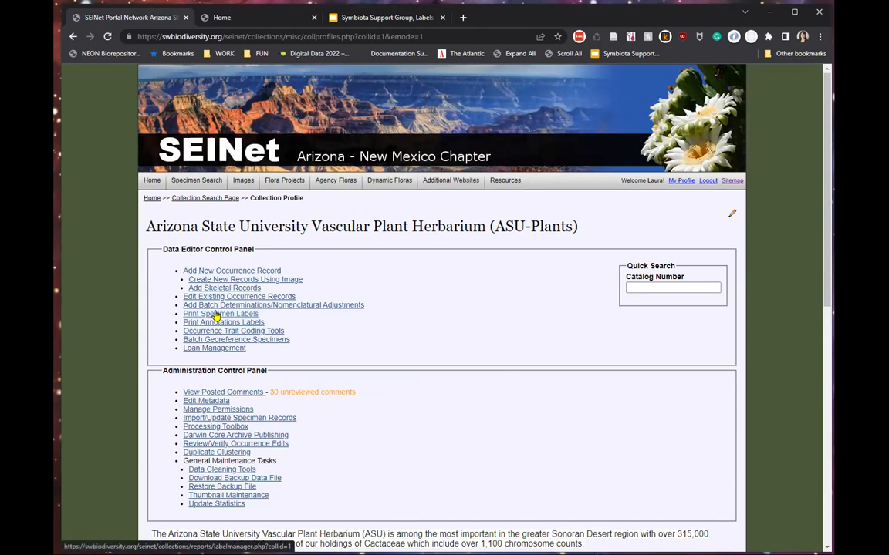
left_click(224, 316)
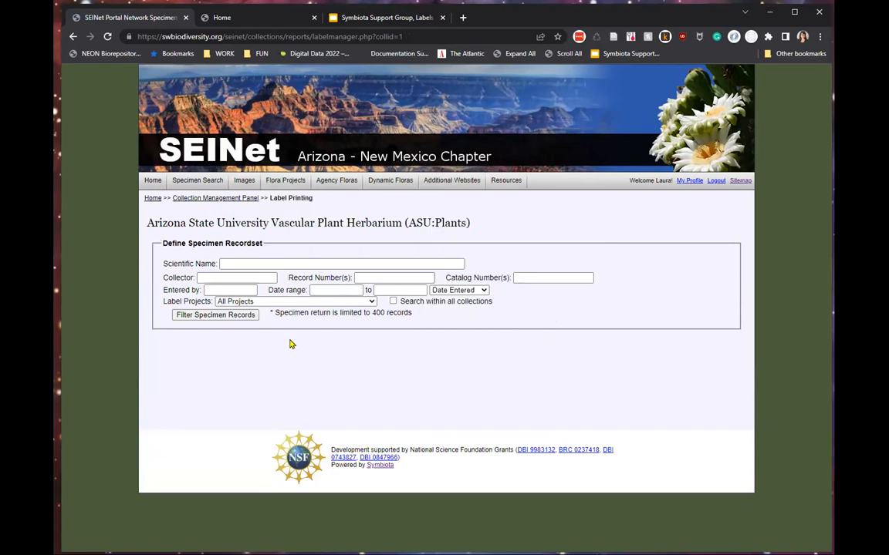
Filter the specimen records by the scientific name Echinocereus.
left_click(339, 264)
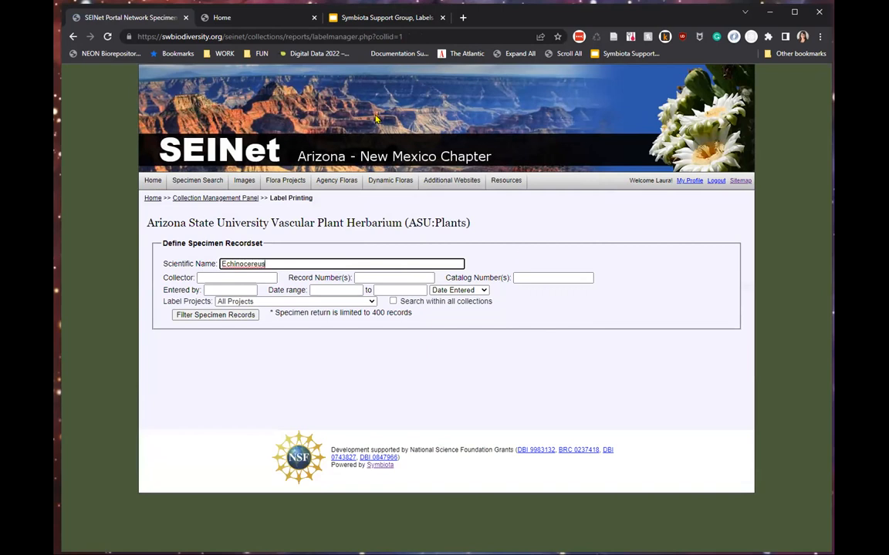
left_click(205, 316)
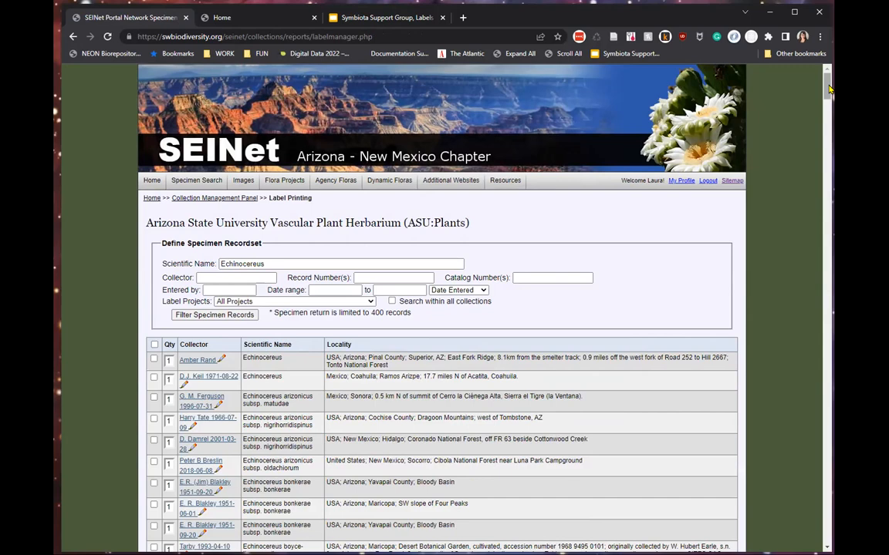
Try selecting individual records and the whole result list, and clear the selection again.
left_click_drag(830, 90, 806, 68)
left_click(153, 377)
left_click(154, 397)
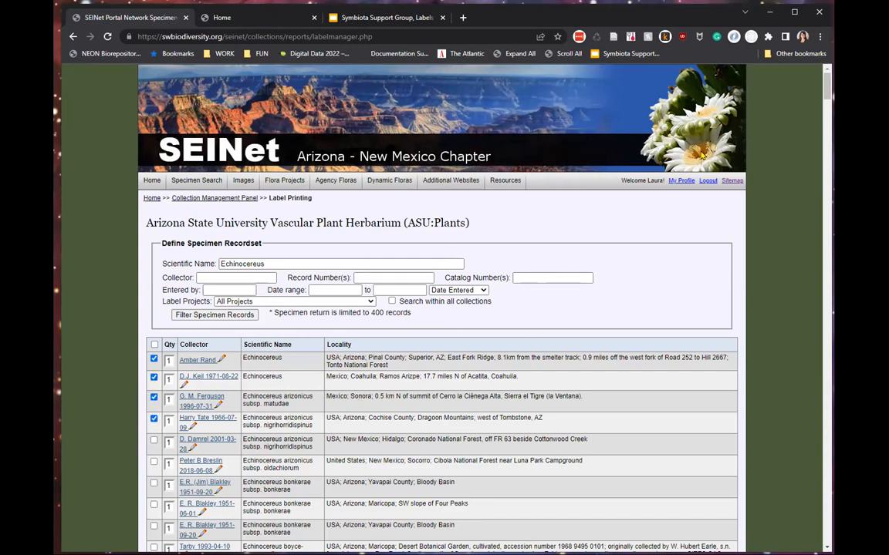
left_click(154, 346)
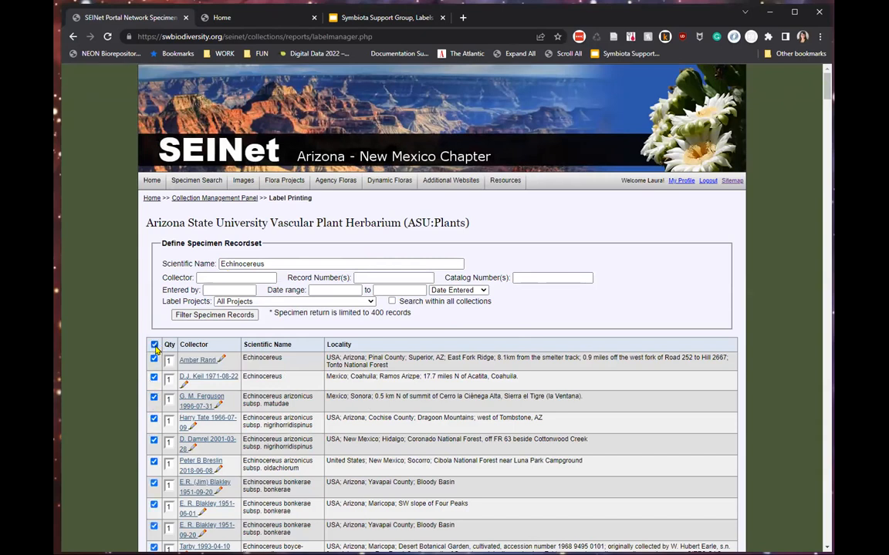
left_click(154, 346)
Select the first four Echinocereus specimen records for label printing.
left_click(155, 360)
left_click(154, 400)
left_click(154, 420)
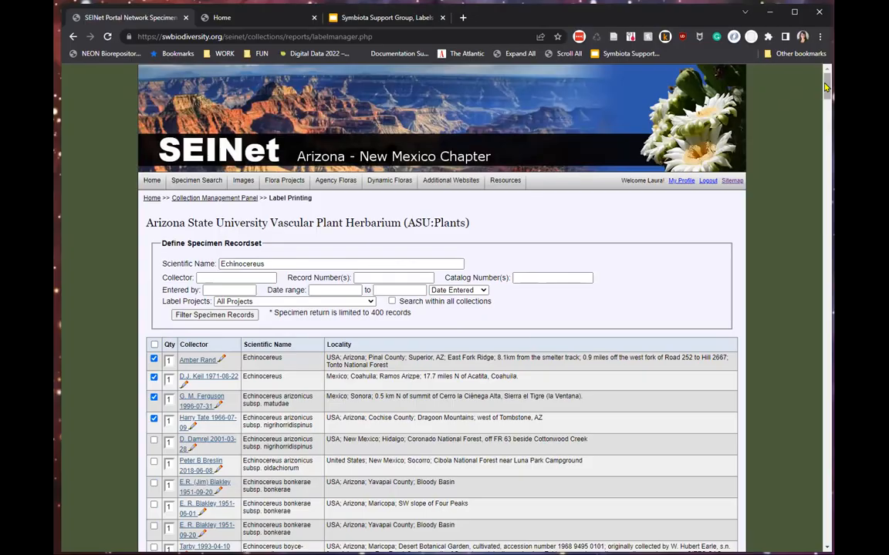
In the label printing settings below the records, apply the Generic SEINet Herbarium Label profile.
scroll(825, 87, "down", 15)
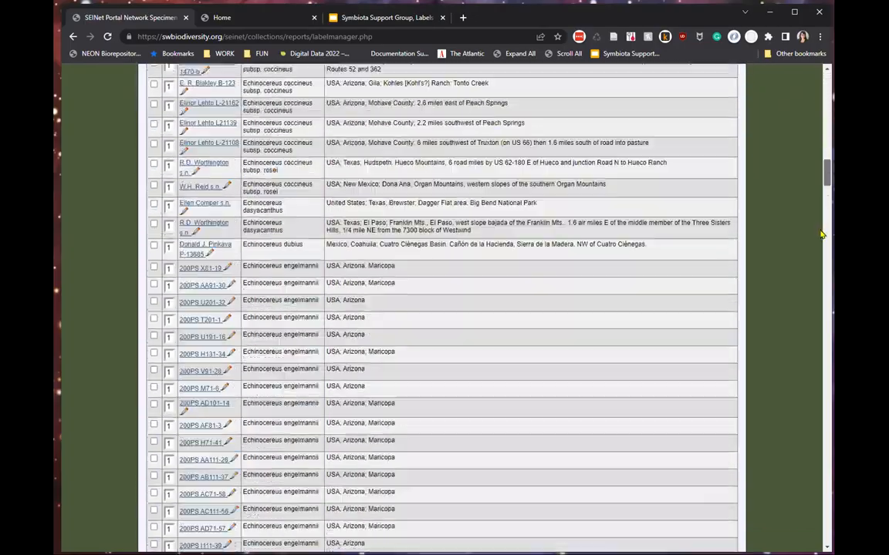
scroll(823, 233, "down", 20)
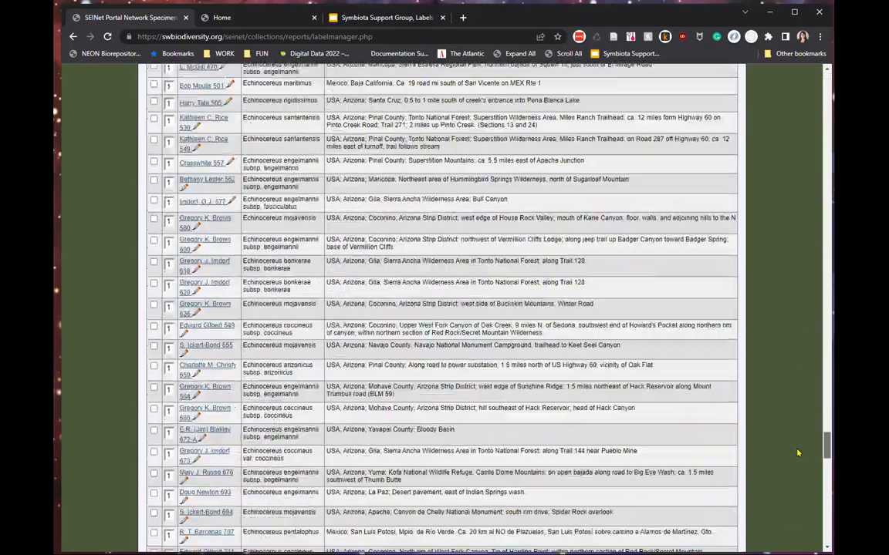
scroll(798, 453, "down", 20)
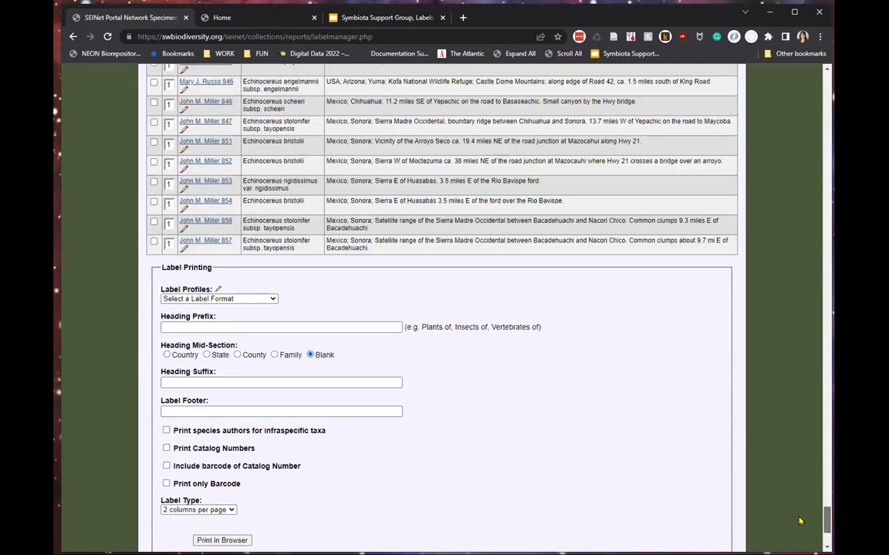
scroll(786, 513, "up", 1)
scroll(677, 444, "down", 1)
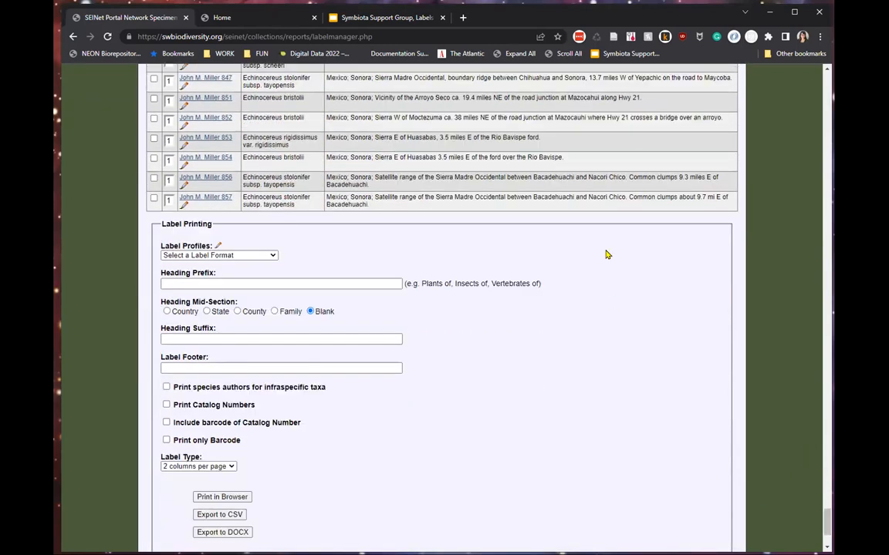
left_click_drag(156, 226, 210, 227)
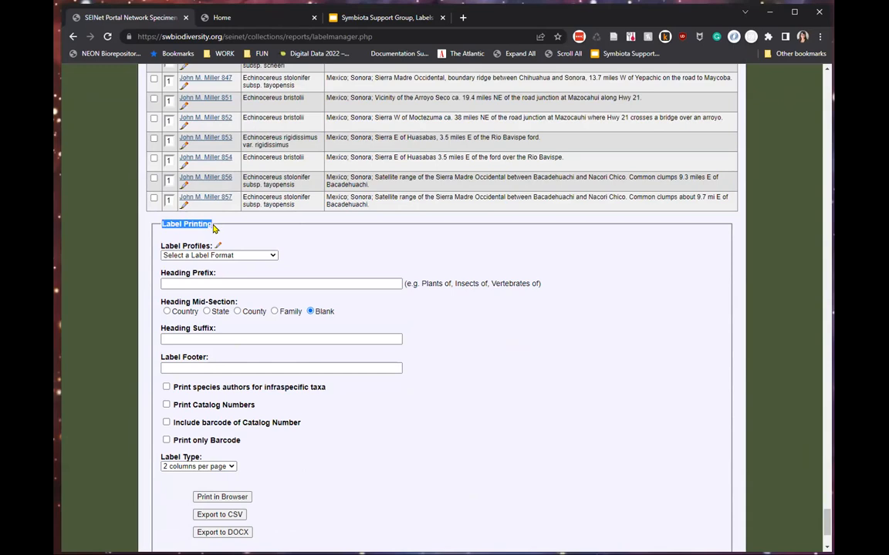
left_click(215, 228)
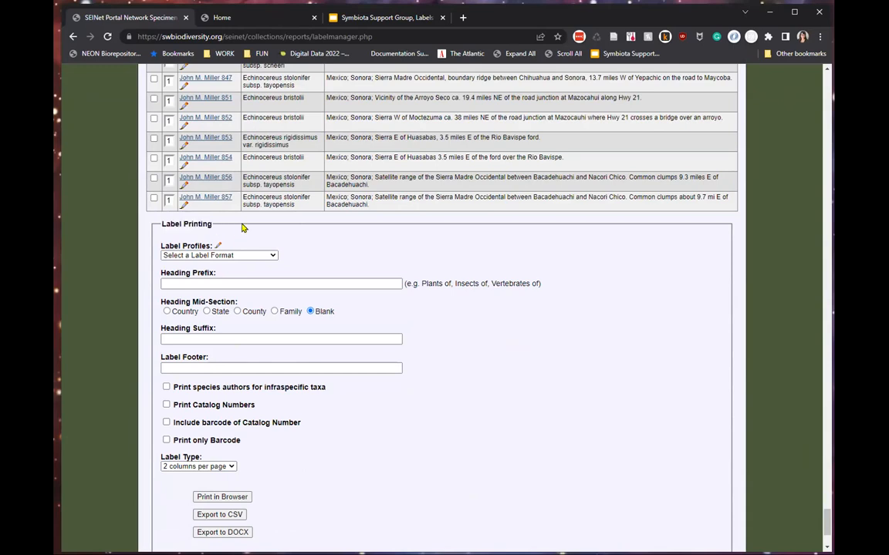
scroll(502, 397, "down", 1)
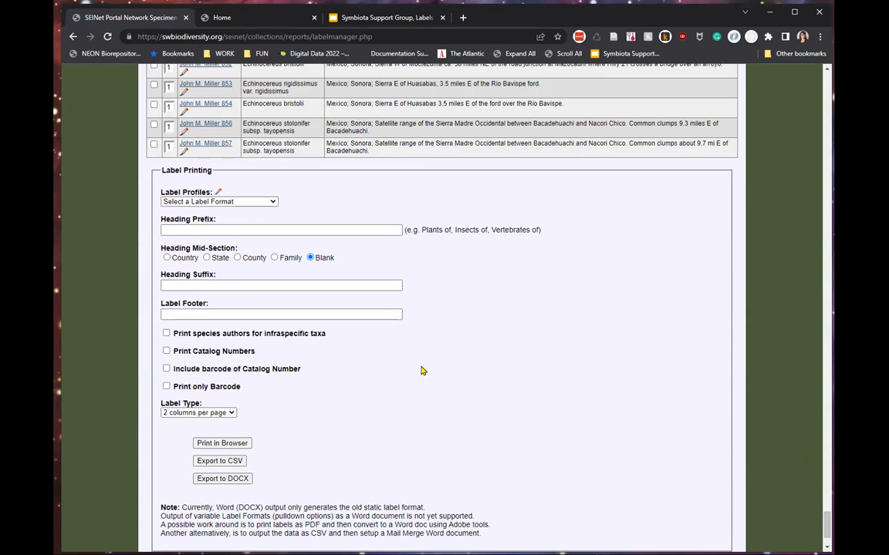
left_click(200, 202)
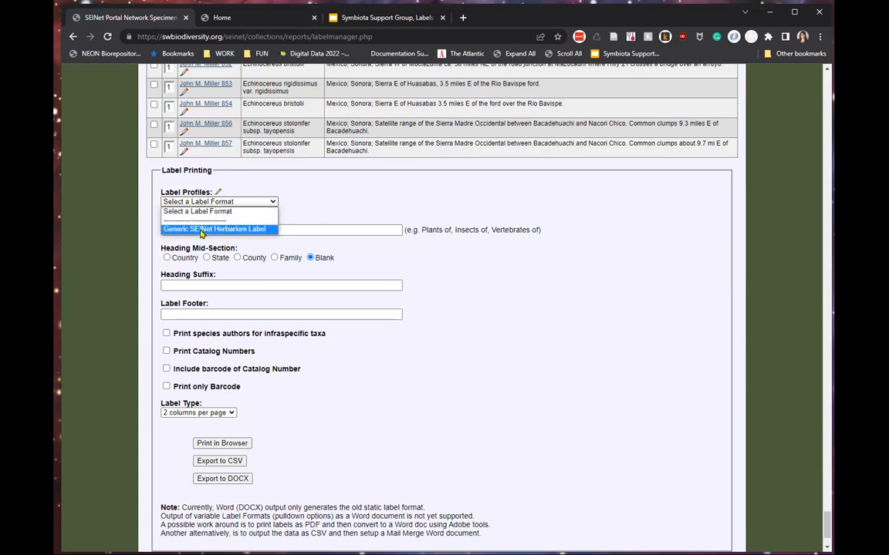
left_click(205, 230)
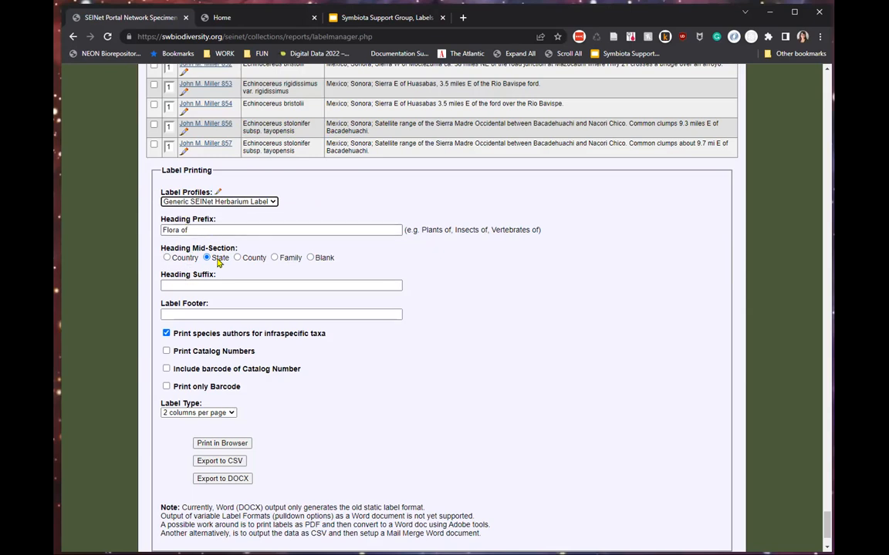
Review the heading, species author and column settings of the label profile, and generate the labels in the browser.
left_click_drag(264, 229, 98, 229)
left_click(202, 233)
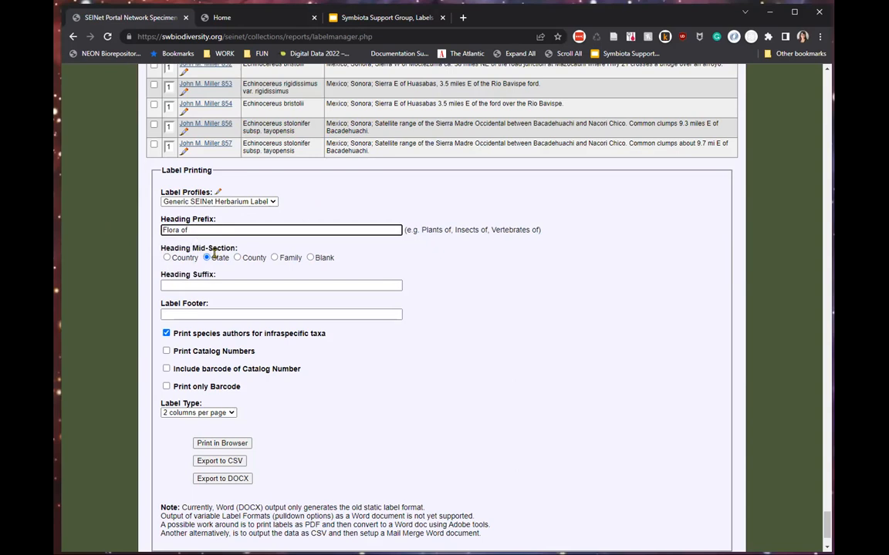
left_click_drag(183, 333, 333, 337)
left_click(330, 338)
scroll(330, 338, "down", 1)
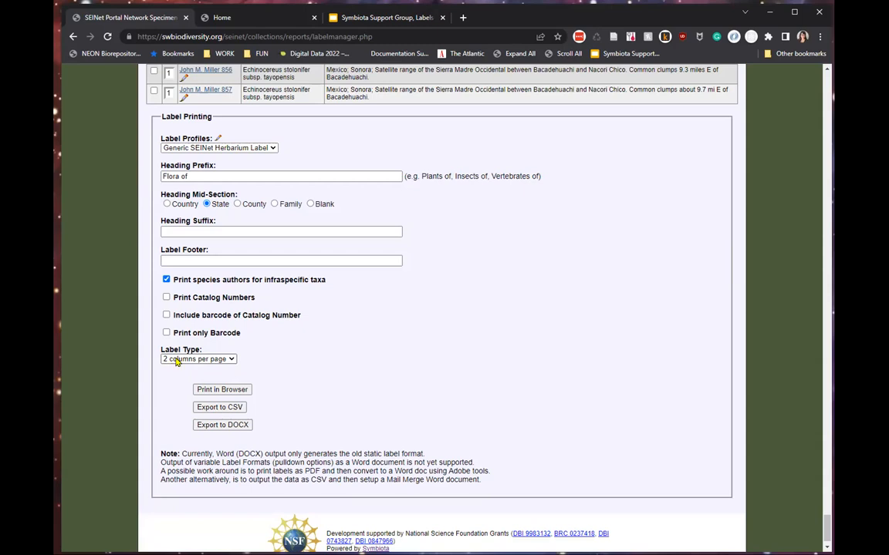
scroll(307, 357, "up", 1)
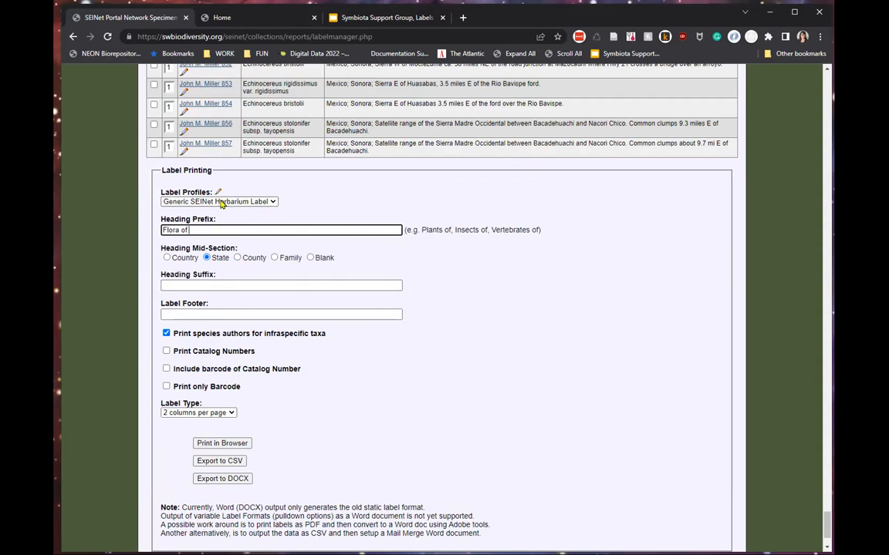
left_click(218, 229)
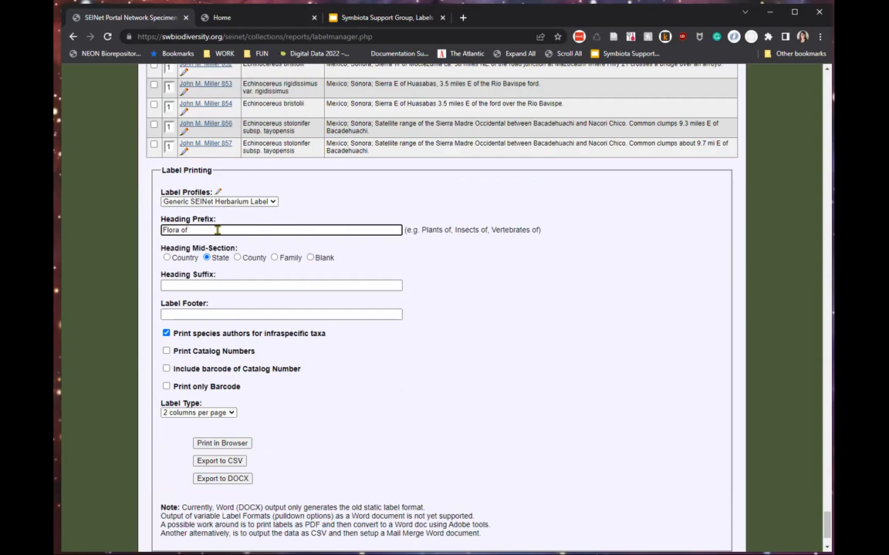
left_click(216, 445)
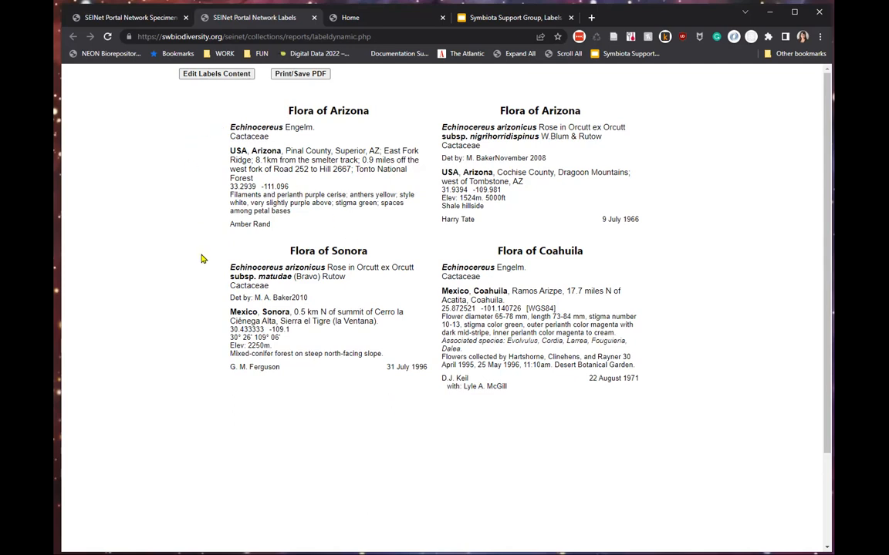
Compare the generated labels with the label printing settings, examining the Flora of Coahuila label.
left_click(139, 19)
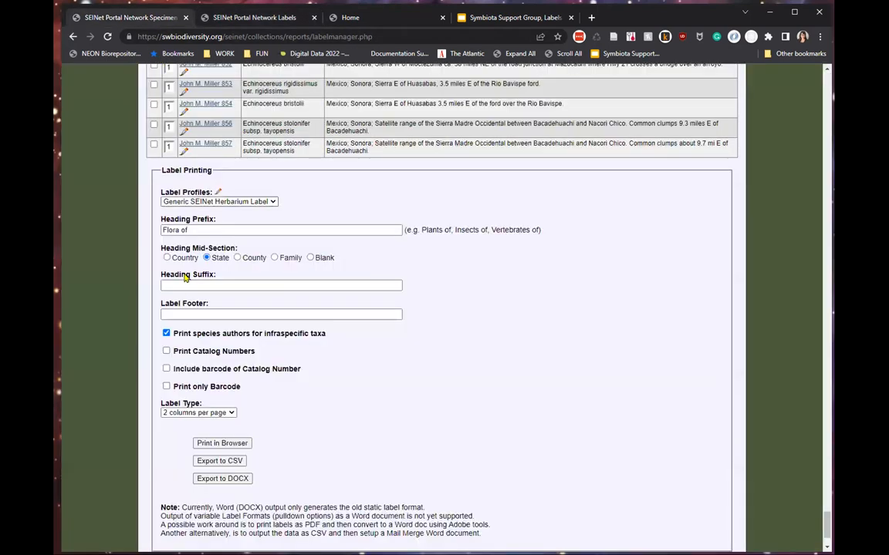
left_click(232, 17)
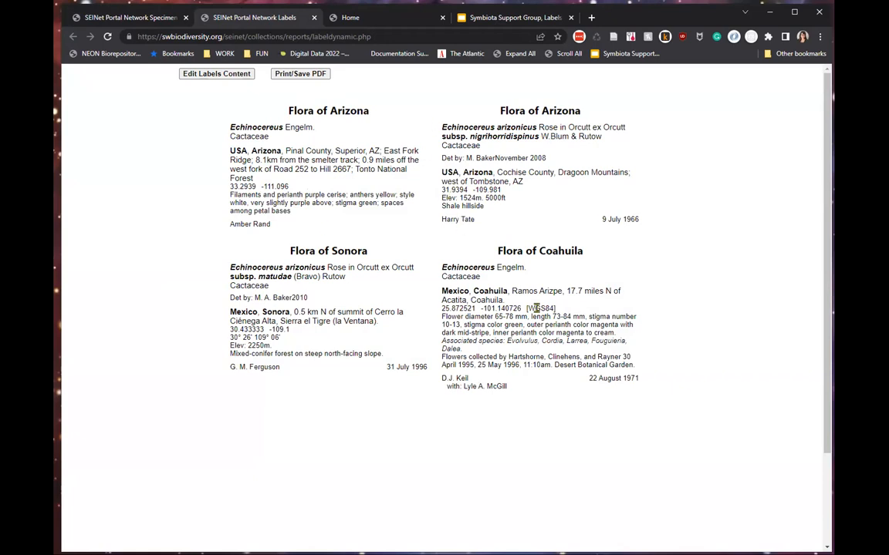
left_click_drag(409, 224, 571, 411)
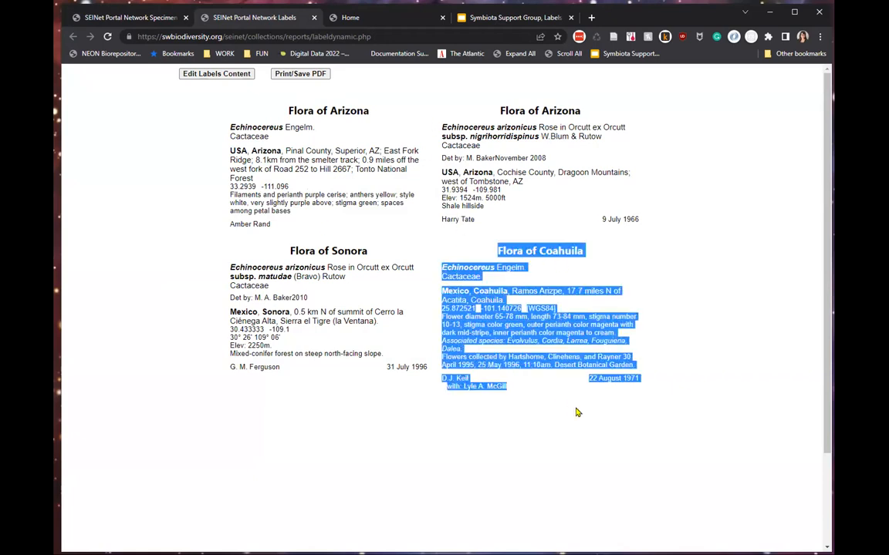
left_click(563, 406)
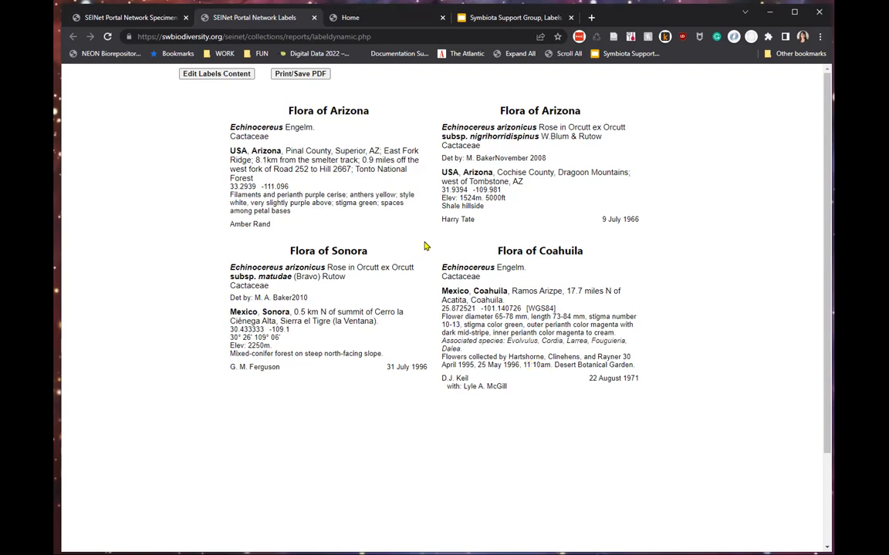
Preview the four labels for printing, review the destination, paper size, margins and scale options, and leave without saving.
left_click(302, 74)
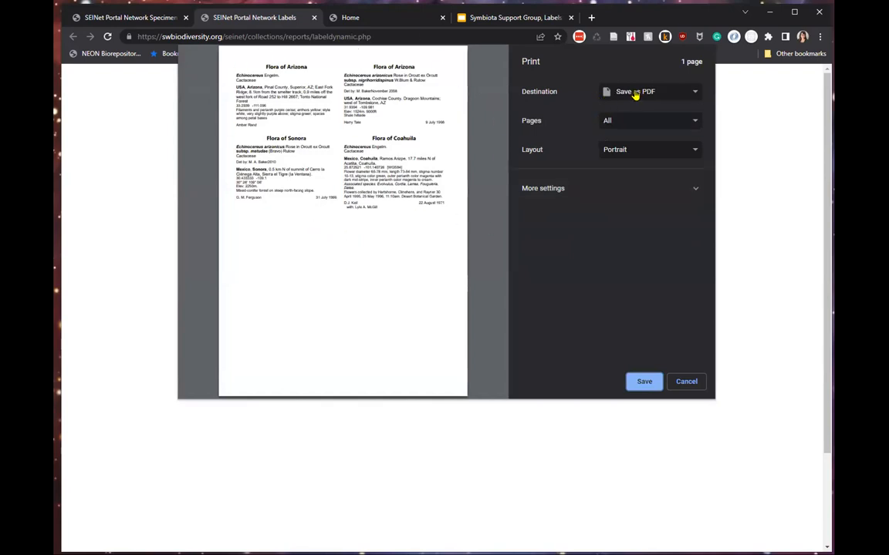
left_click(635, 94)
left_click(634, 94)
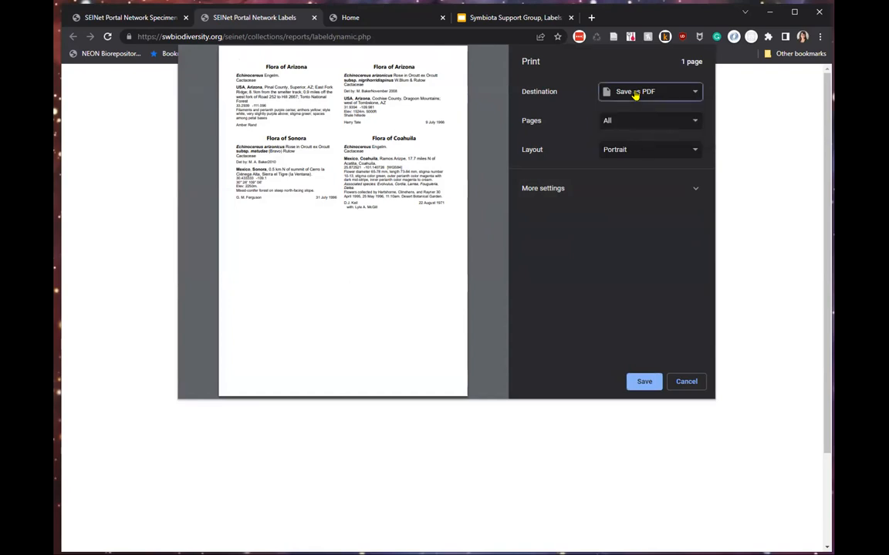
left_click(563, 189)
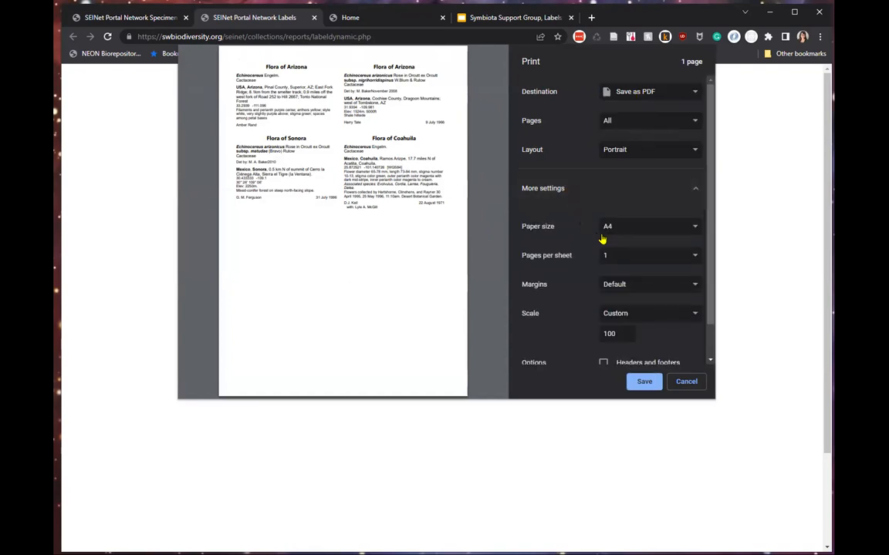
scroll(559, 220, "down", 1)
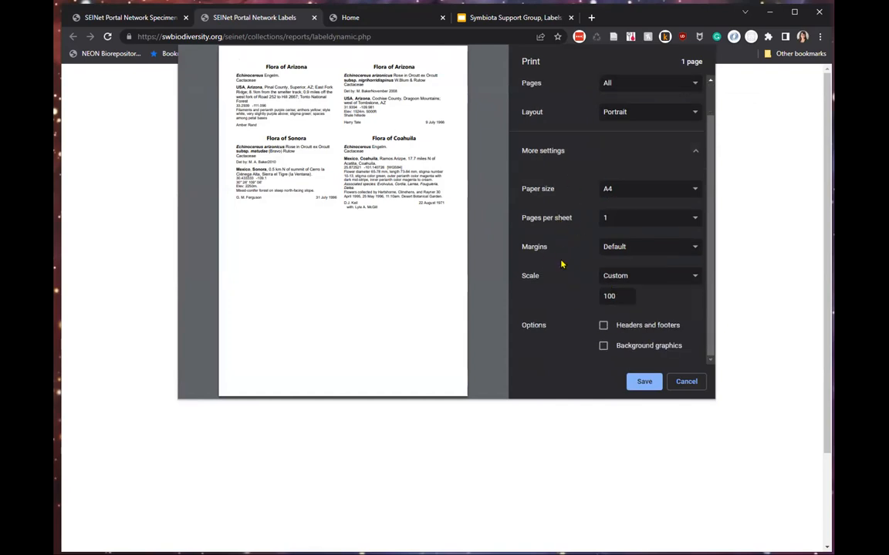
scroll(560, 259, "up", 1)
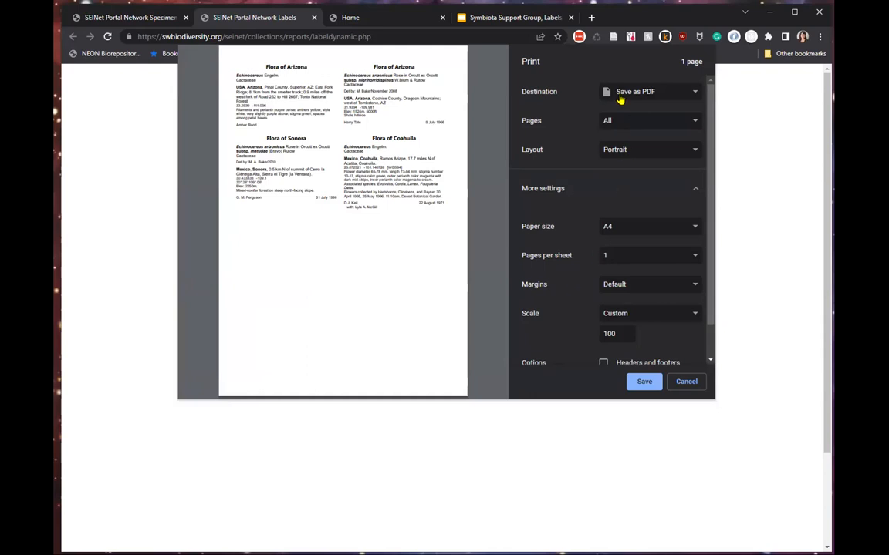
left_click(687, 382)
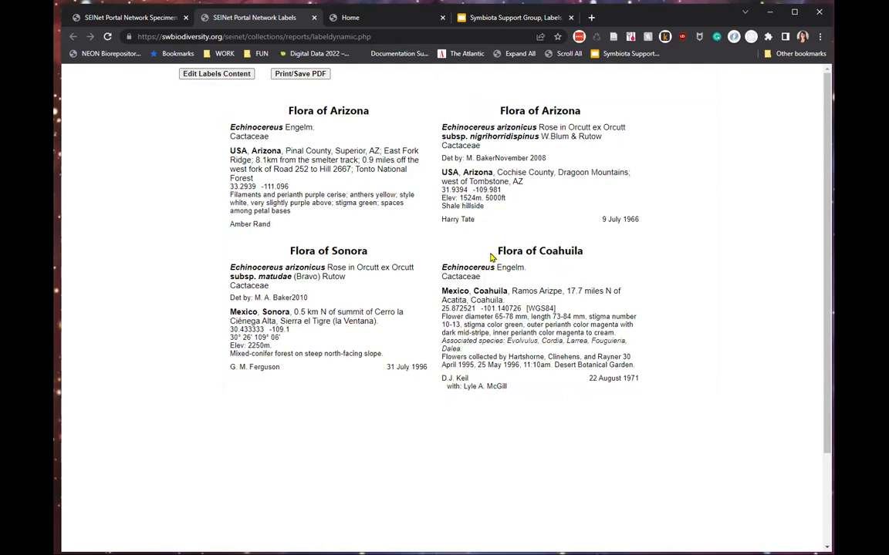
Make the labels' content editable and delete the flower description and associated species text from the Flora of Coahuila label.
left_click_drag(490, 257, 653, 421)
left_click(570, 393)
left_click(195, 76)
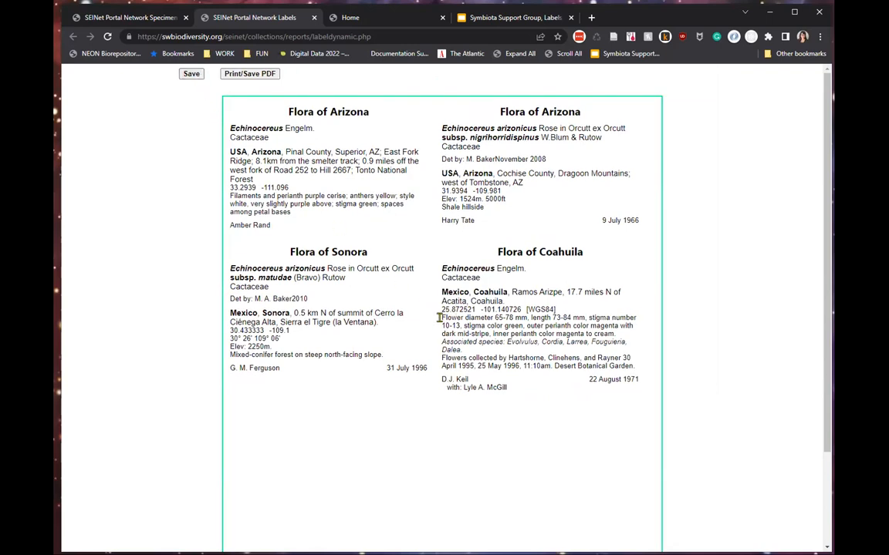
left_click_drag(465, 351, 451, 318)
left_click(458, 342)
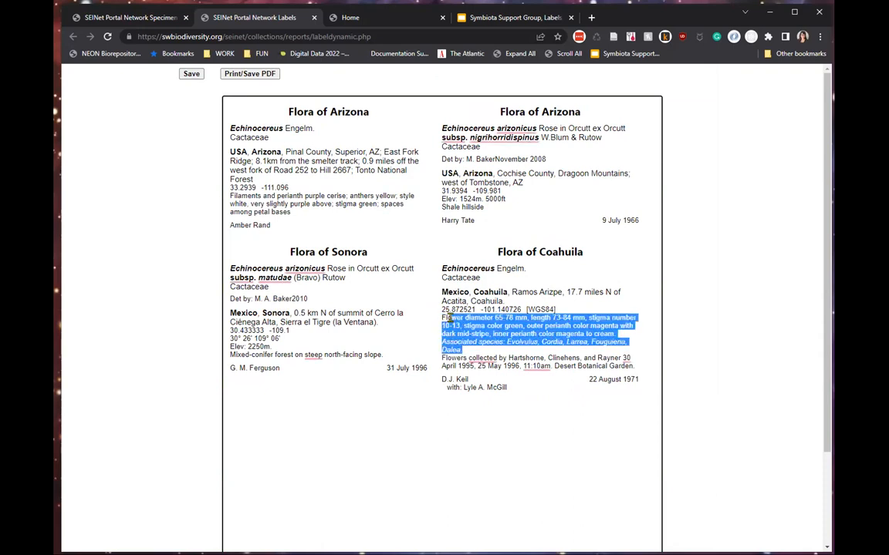
key("BackSpace")
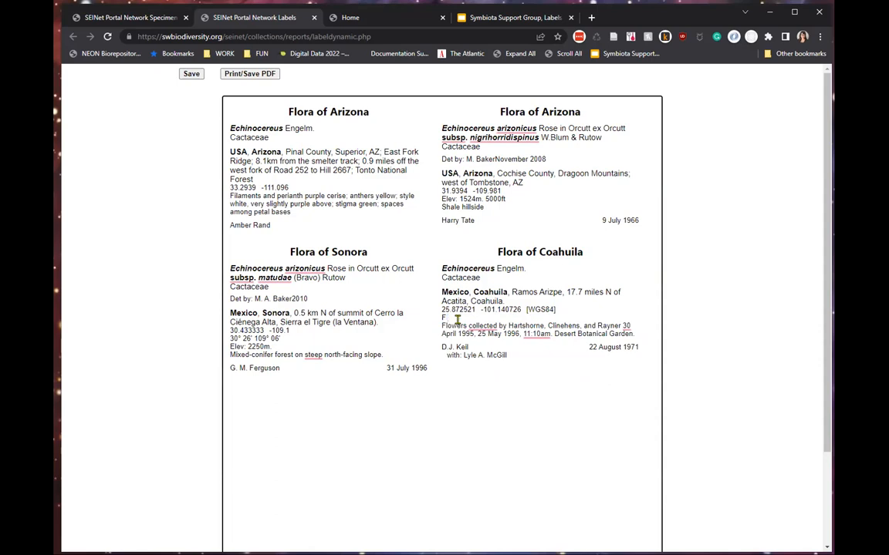
left_click(785, 336)
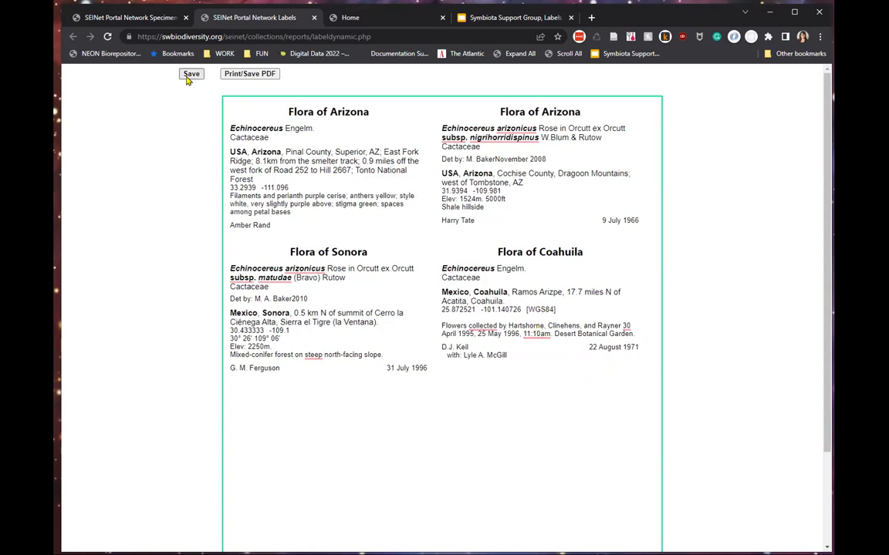
Put the determination year on the Flora of Sonora label in parentheses as (2010), and save the label edits.
left_click(337, 300)
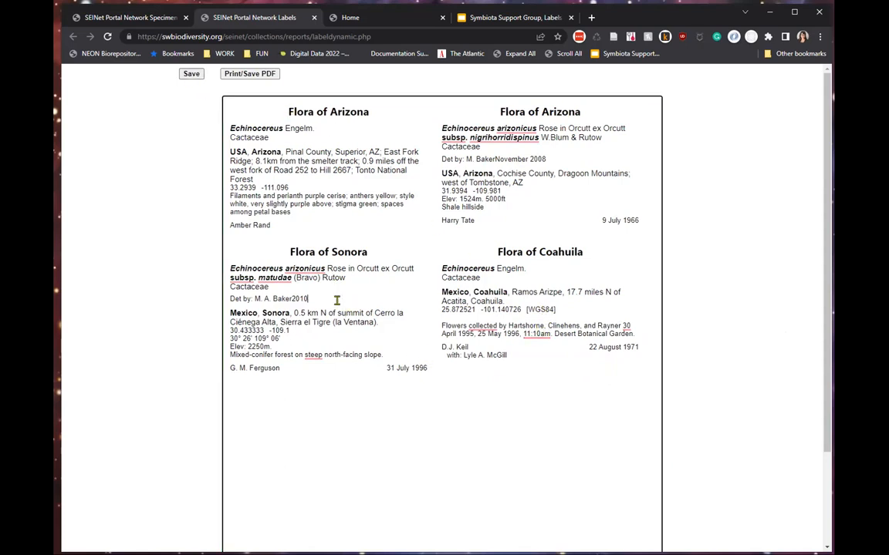
left_click(293, 298)
left_click(337, 301)
left_click(183, 73)
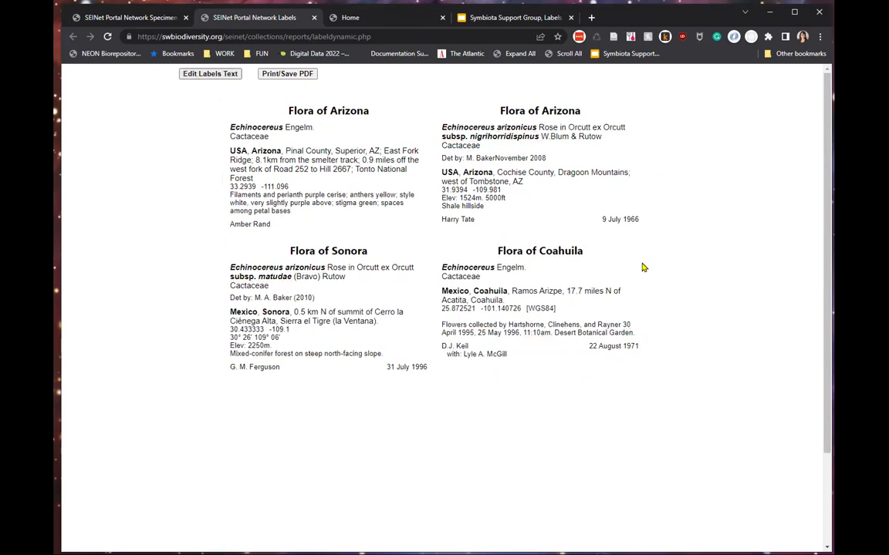
Preview the edited labels for printing without saving a PDF, recheck the label printing settings, and close the generated labels page.
left_click(287, 74)
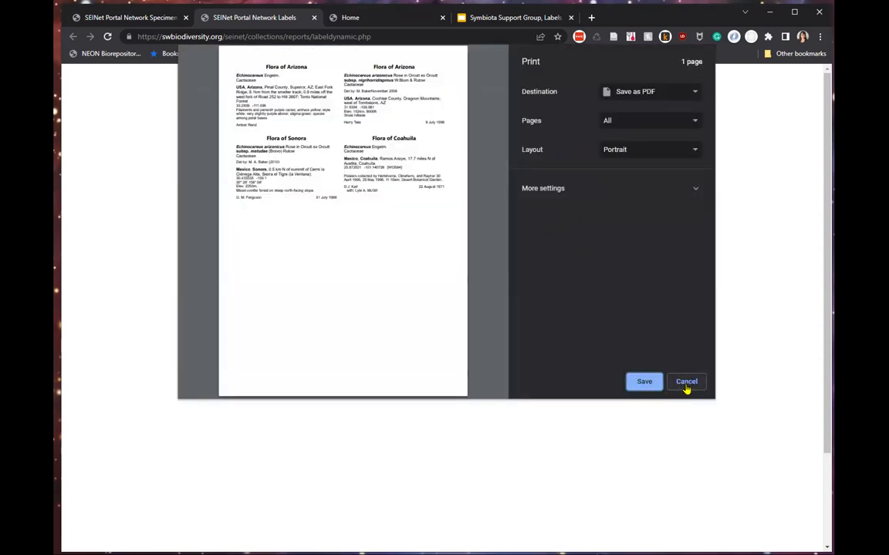
left_click(686, 384)
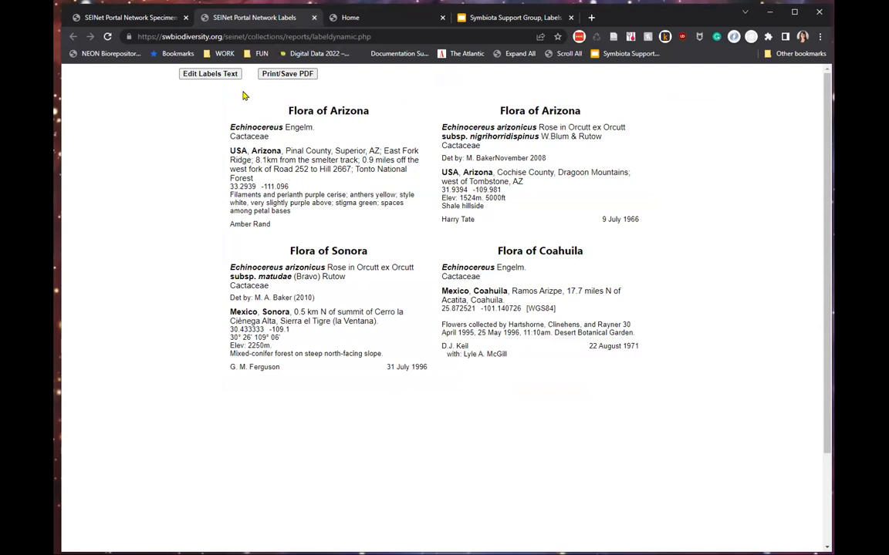
left_click(126, 18)
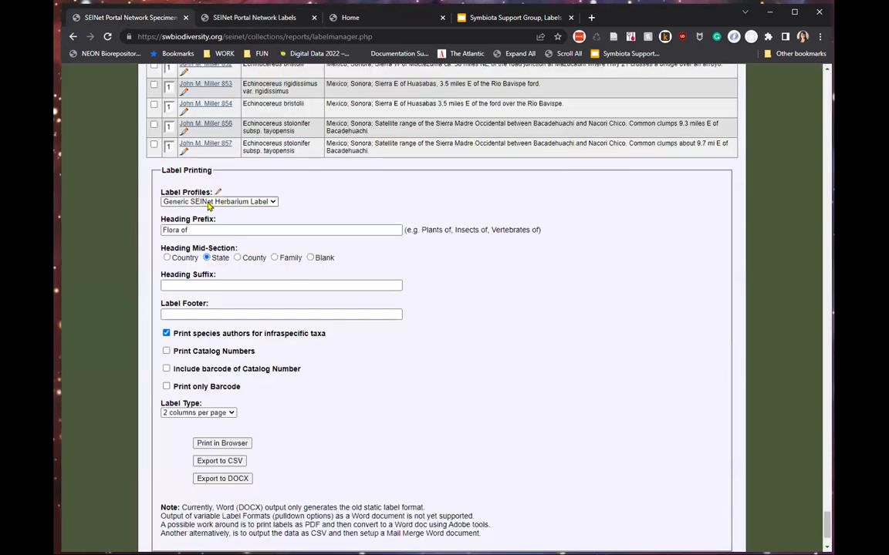
left_click(211, 20)
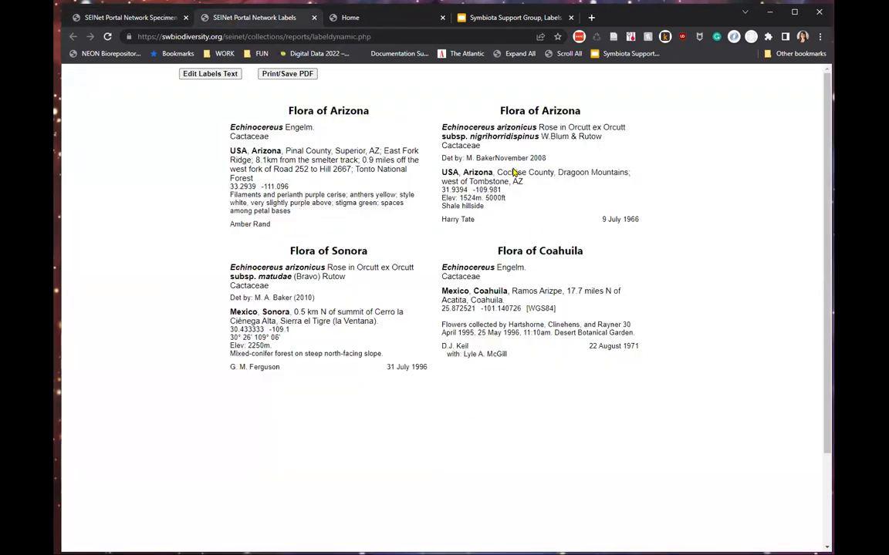
left_click(314, 19)
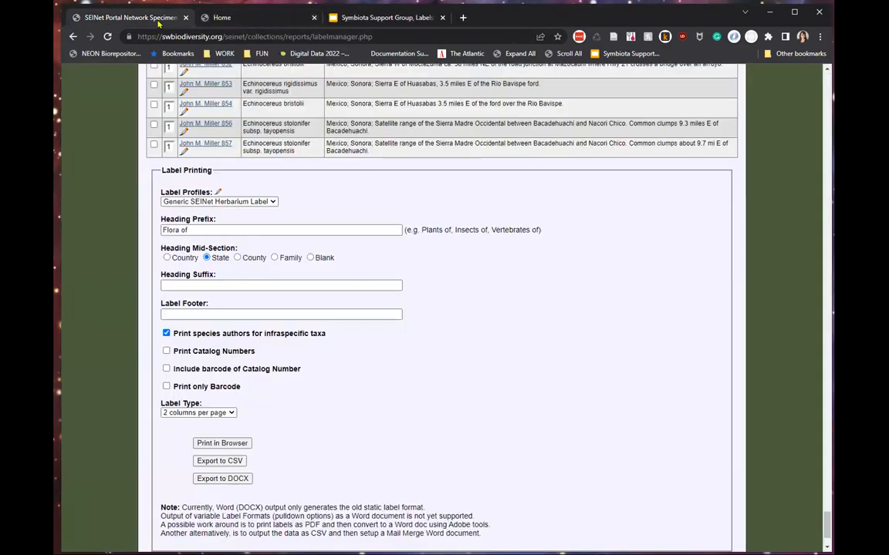
Switch to the Sample Symbiota Portal and open the Arizona State University Herpetology Collection through the site map.
left_click(260, 23)
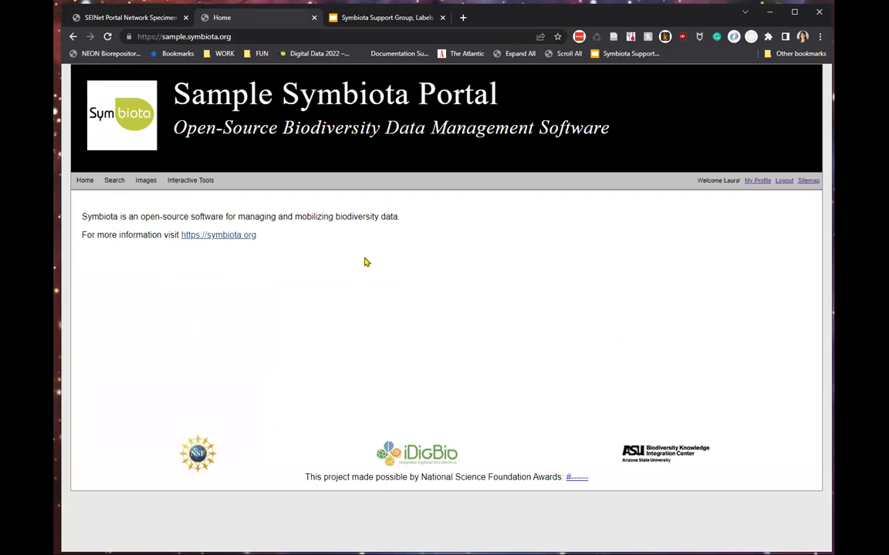
left_click(238, 36)
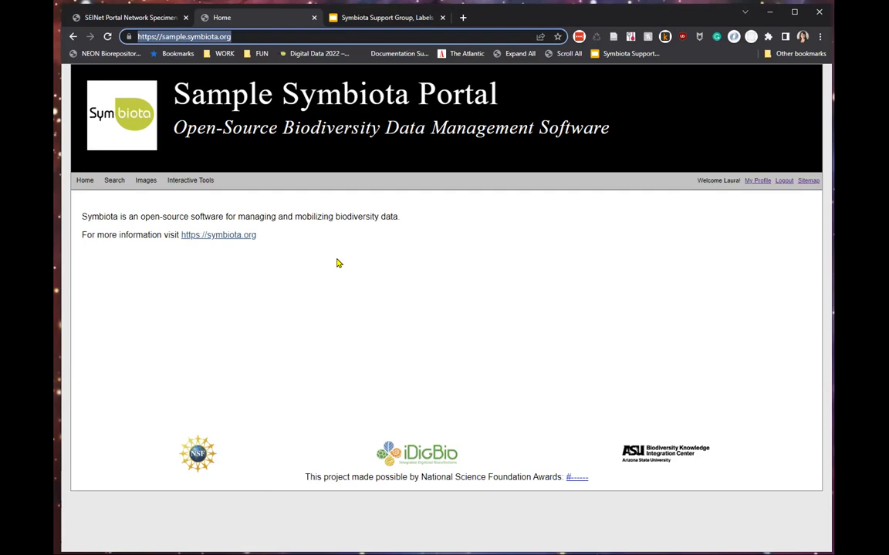
left_click(350, 266)
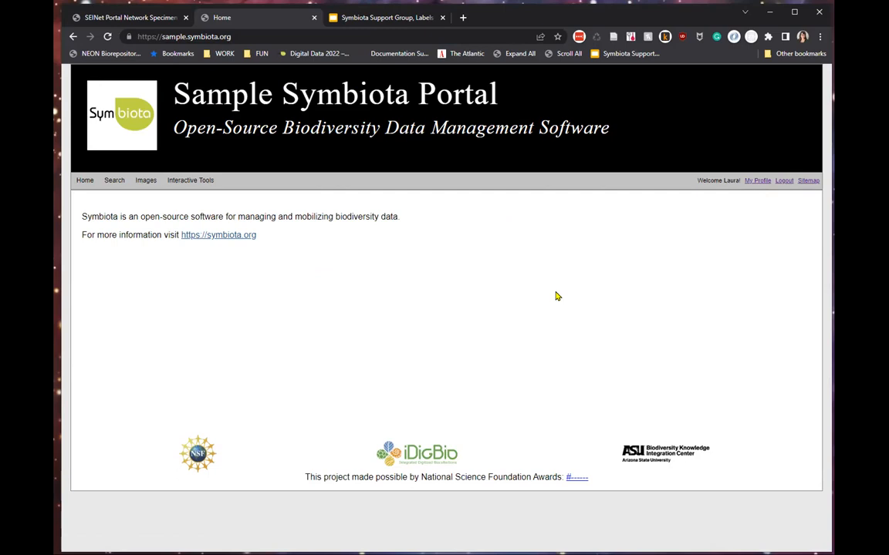
left_click(808, 181)
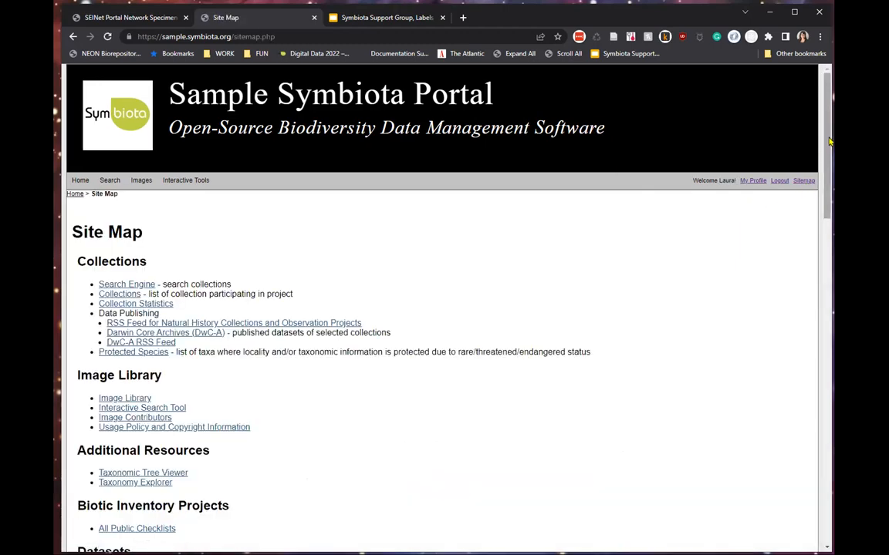
scroll(812, 250, "down", 7)
scroll(816, 295, "down", 5)
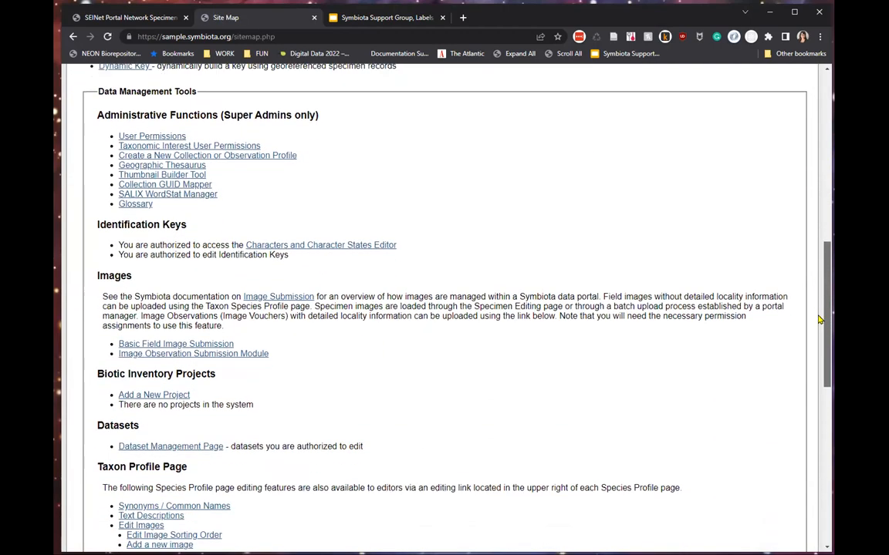
scroll(815, 406, "down", 3)
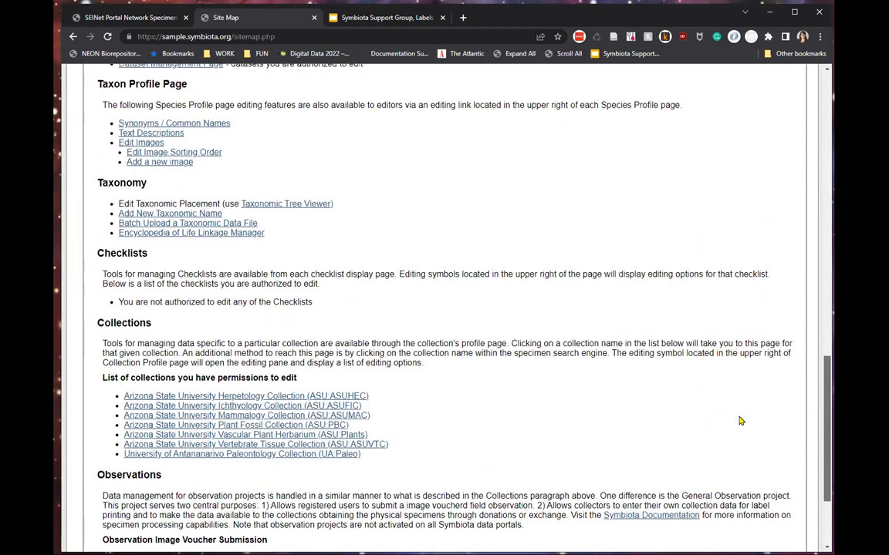
left_click(228, 399)
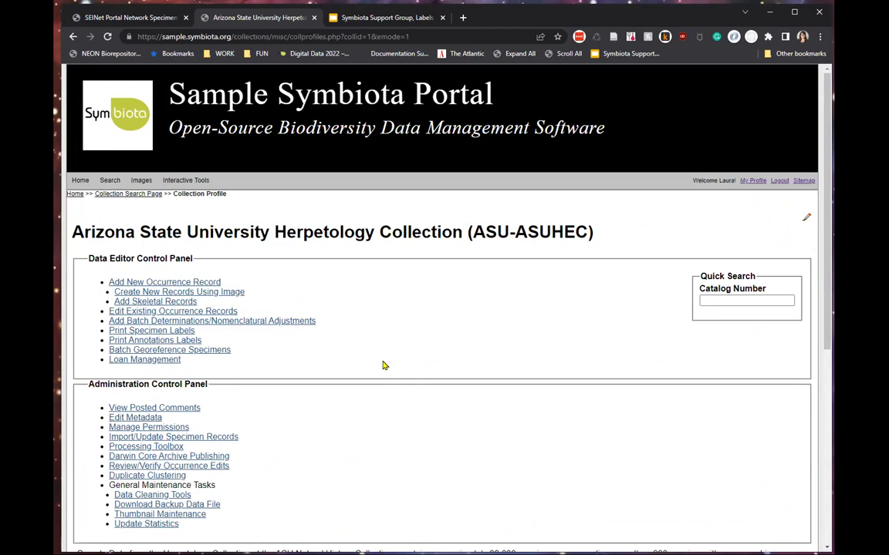
Open specimen label printing for the herpetology collection and filter its records by the scientific name Sonora.
scroll(395, 324, "down", 1)
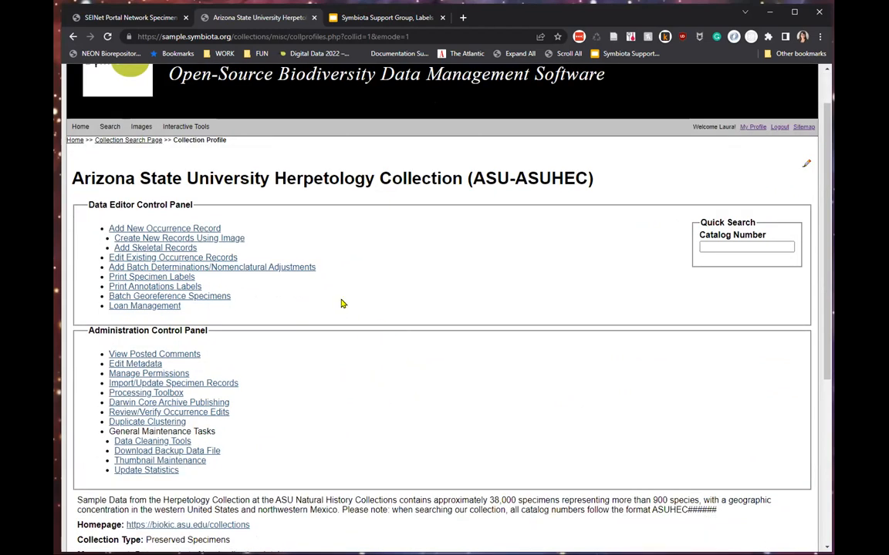
left_click(154, 277)
left_click(202, 273)
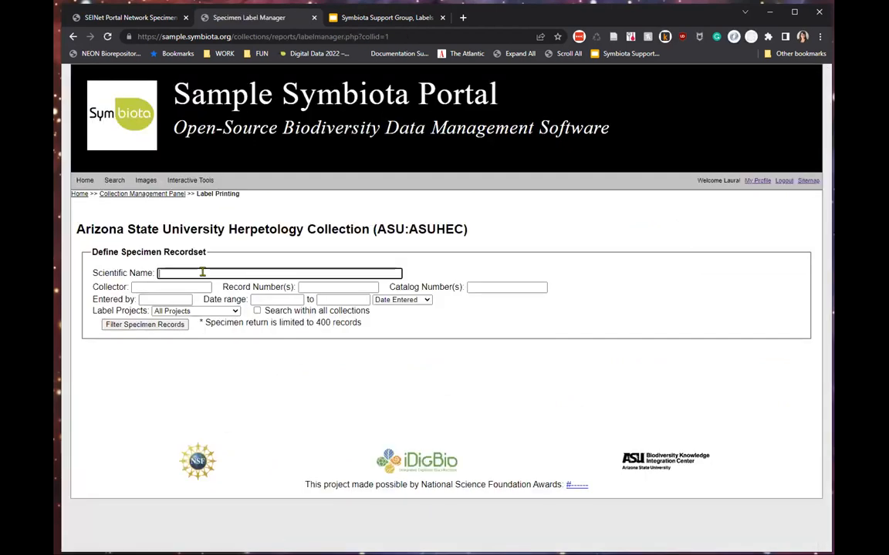
type("Sonora")
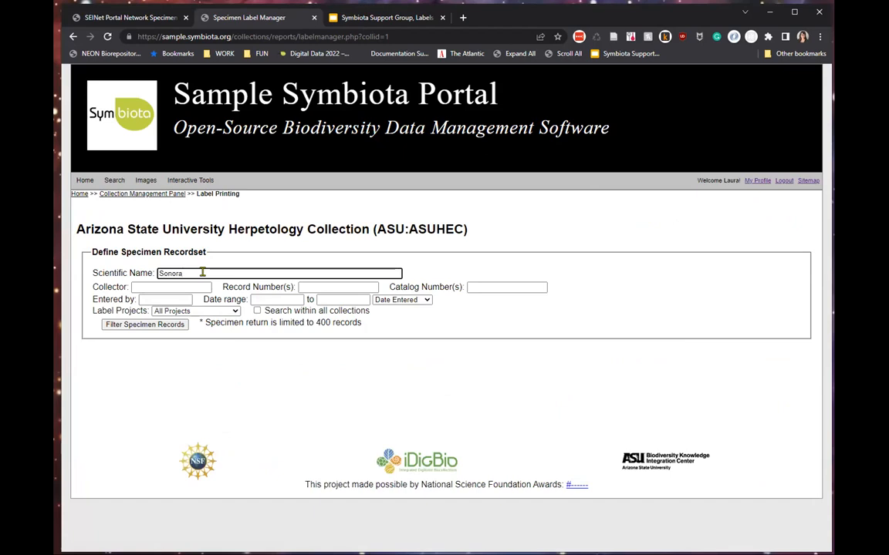
left_click(141, 325)
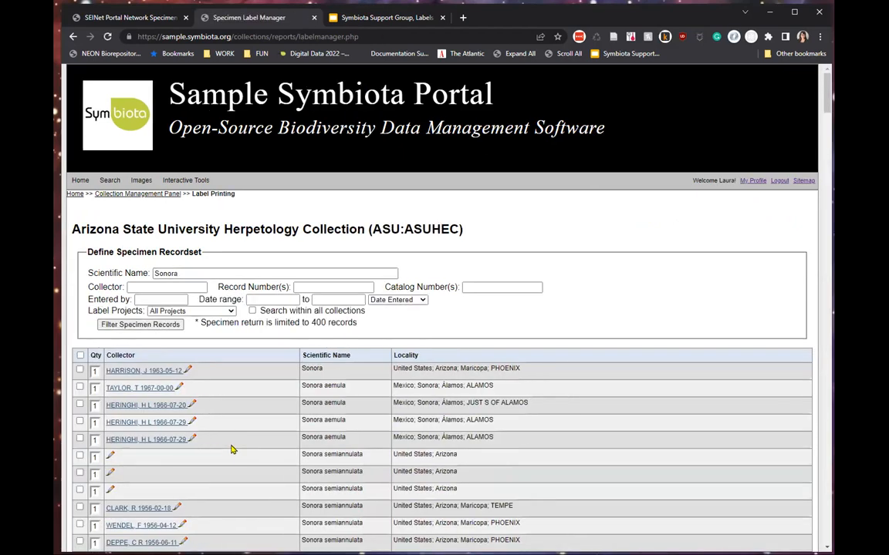
Choose Label demo SSH Group as the label project for the specimen record filter.
scroll(509, 337, "down", 1)
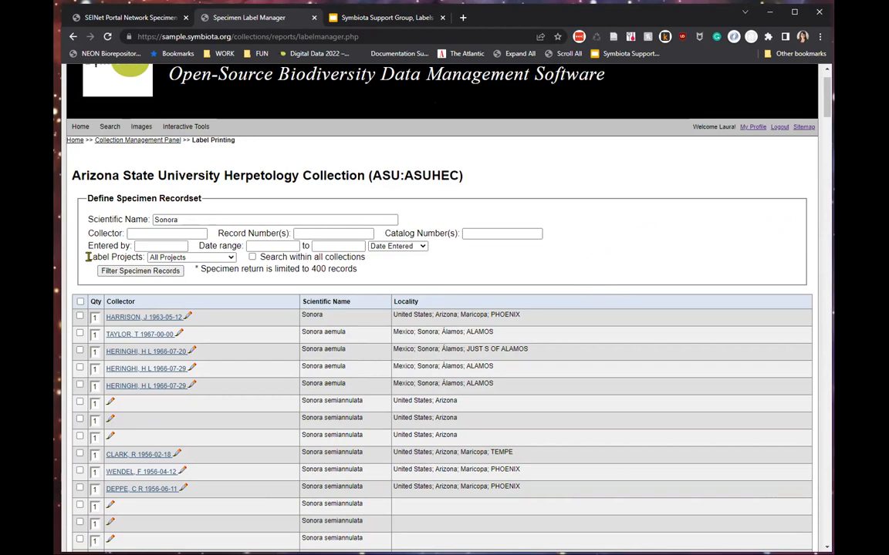
left_click_drag(88, 261, 143, 258)
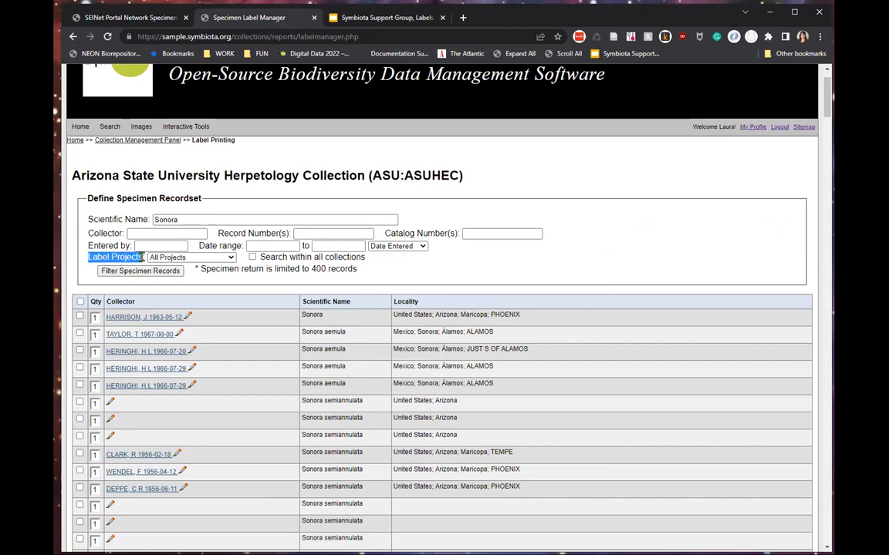
left_click(231, 258)
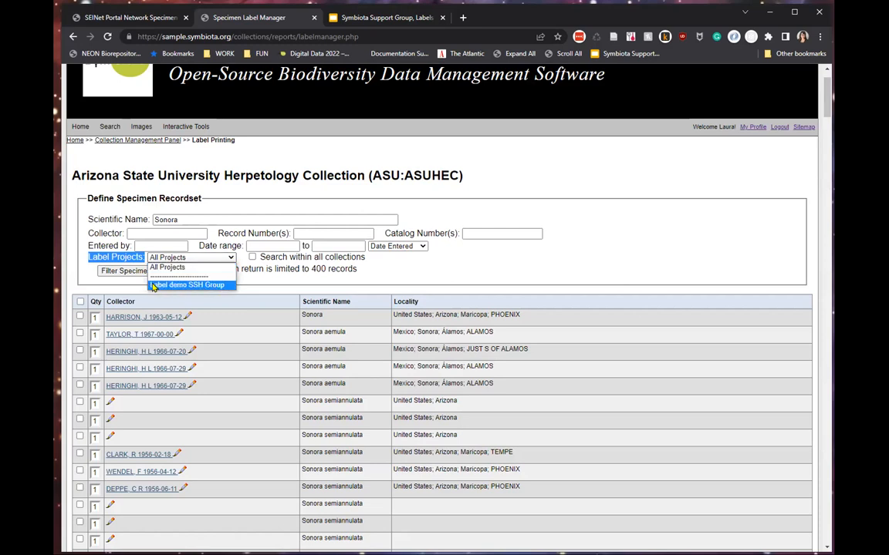
left_click(211, 286)
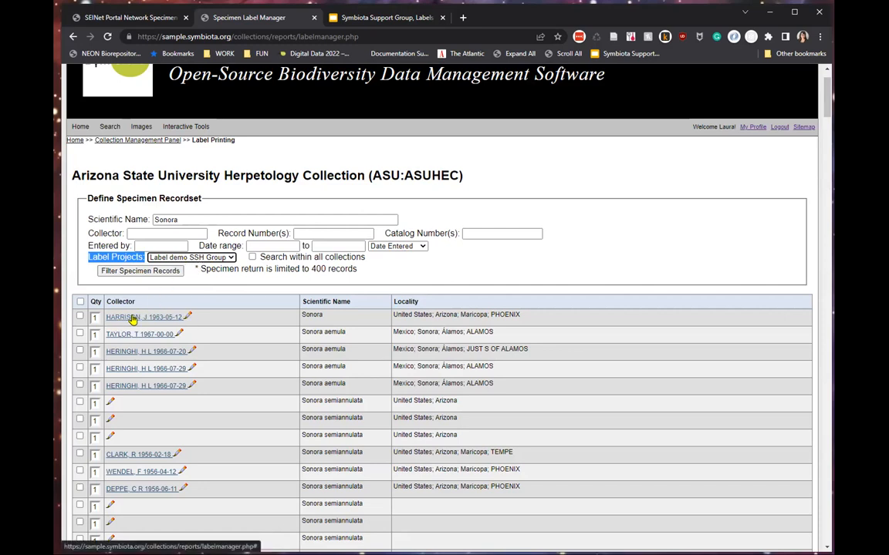
Open the Phoenix Sonora record dated 1963-05-12 in the occurrence editor and bring up its Curation section.
left_click(186, 318)
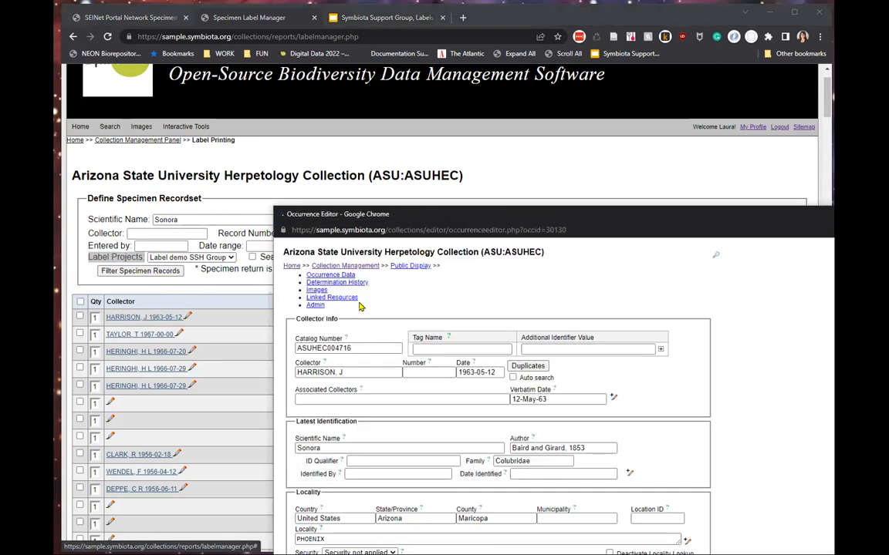
left_click_drag(453, 211, 414, 36)
scroll(554, 198, "down", 3)
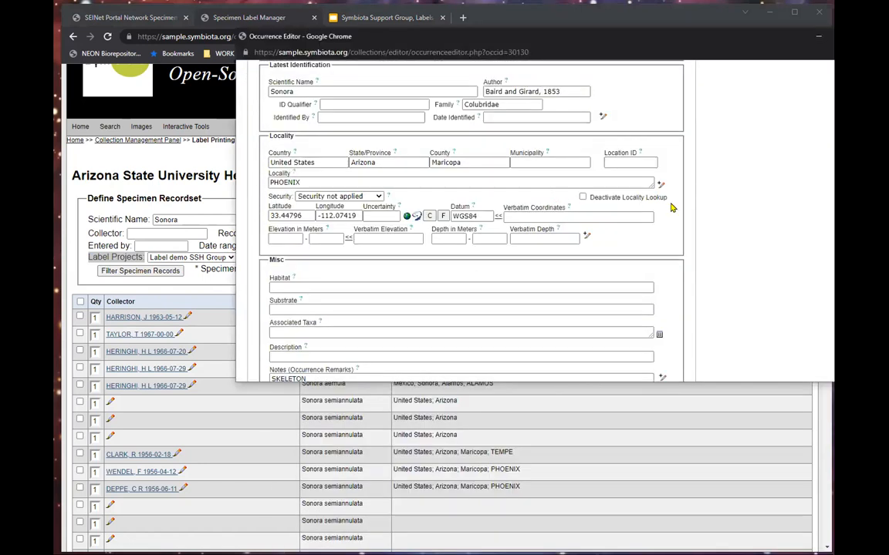
scroll(670, 205, "up", 4)
scroll(590, 203, "down", 5)
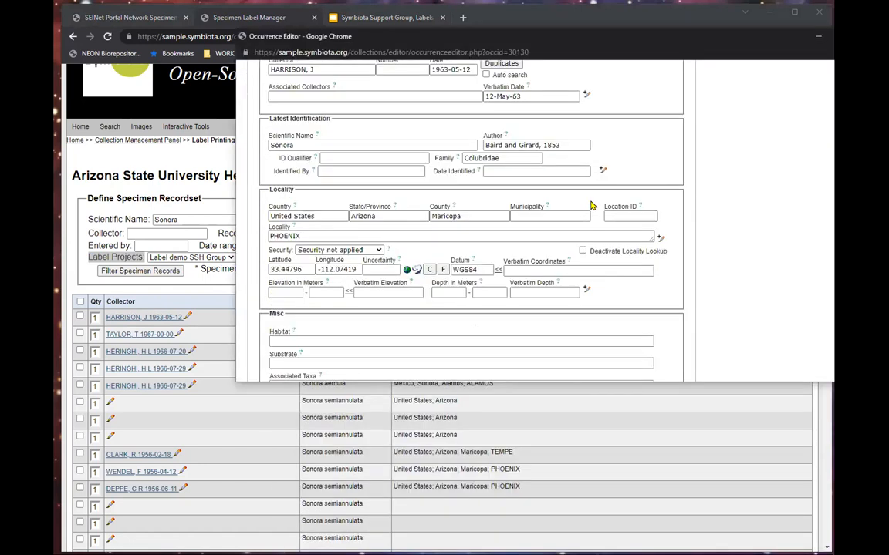
scroll(590, 201, "down", 2)
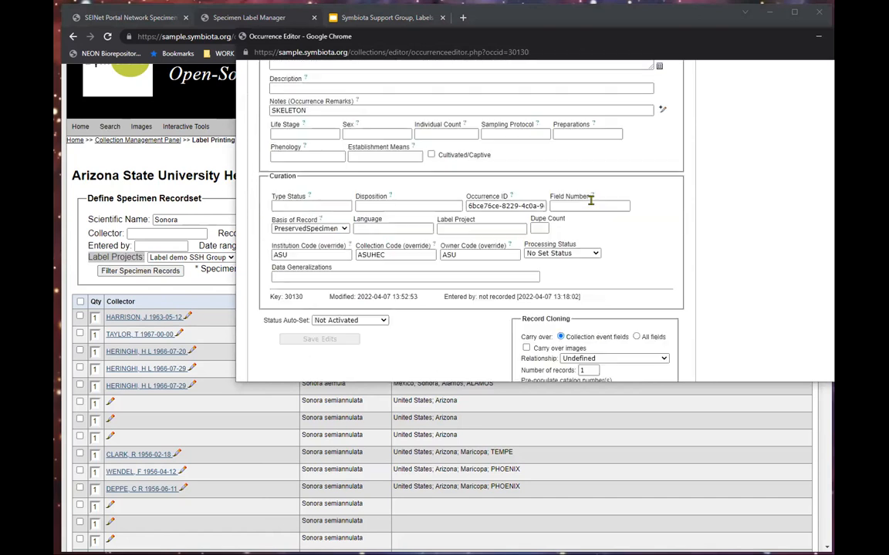
Set the record's label project to Label demo SSH Group, save the edits and close the occurrence editor.
left_click(467, 228)
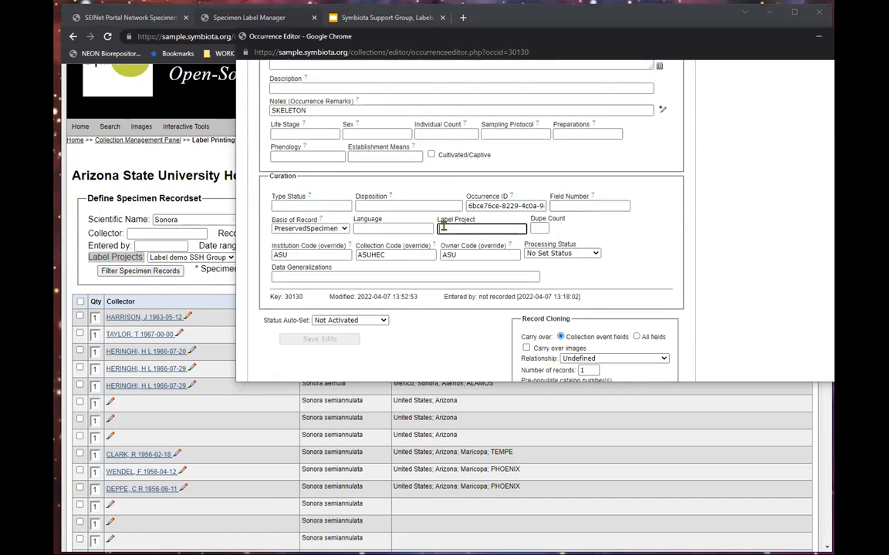
left_click_drag(268, 177, 315, 180)
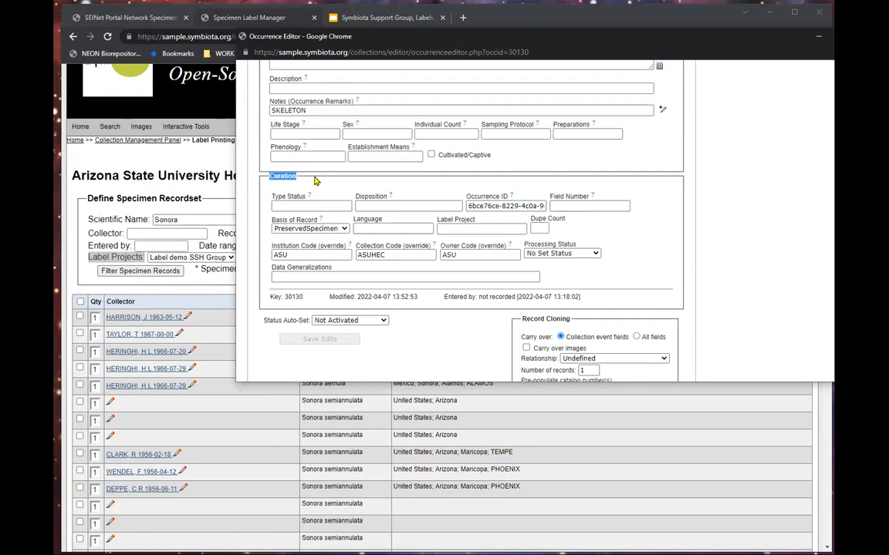
left_click(317, 182)
left_click(469, 229)
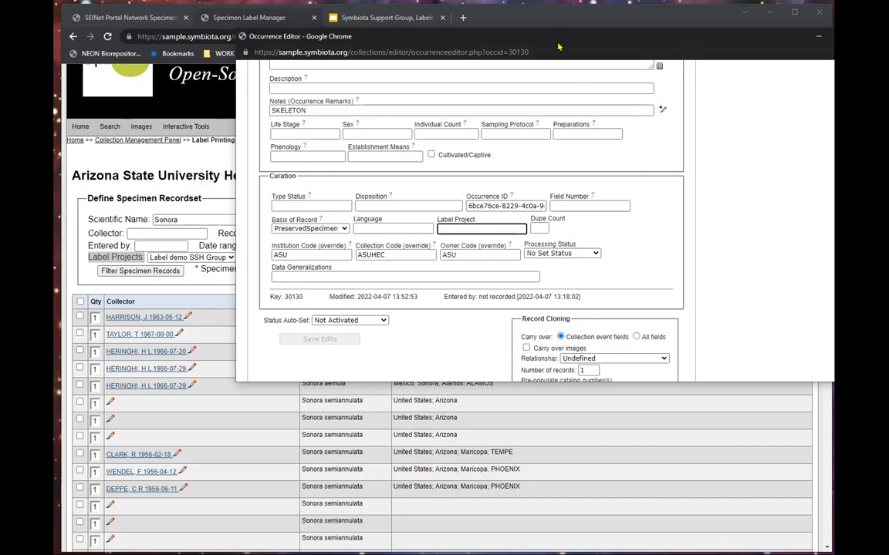
left_click_drag(558, 44, 622, 48)
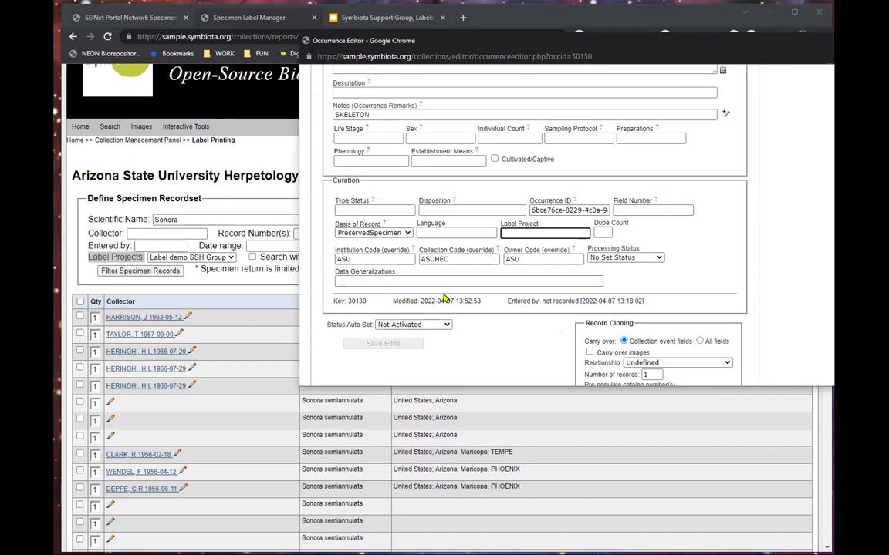
type("La")
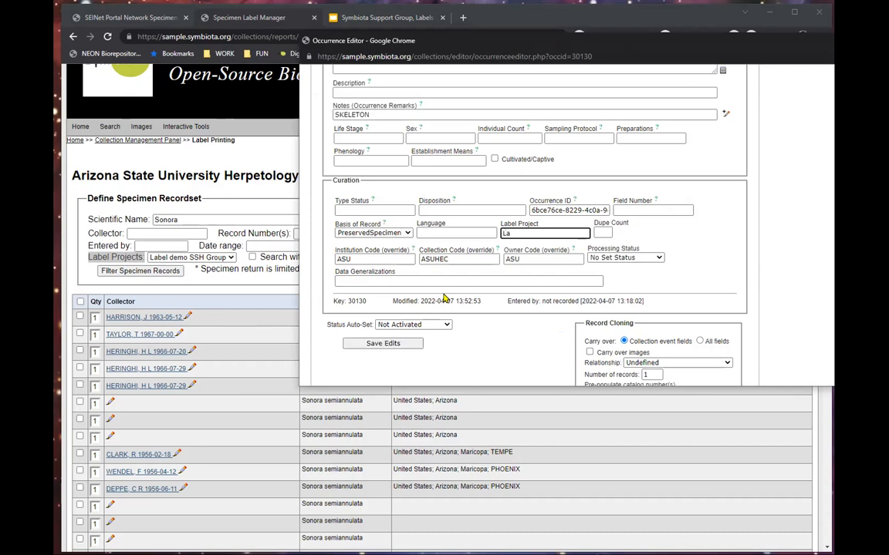
type("bel demo SSH Group")
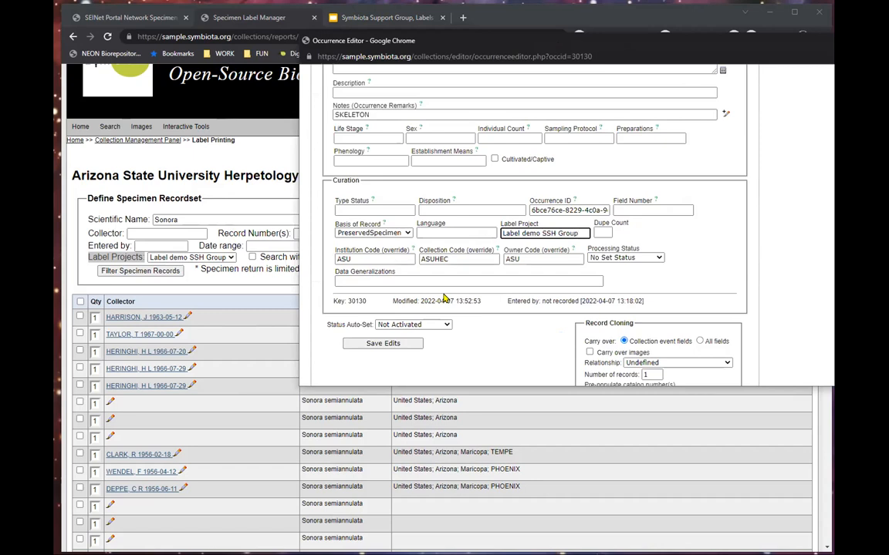
left_click(373, 346)
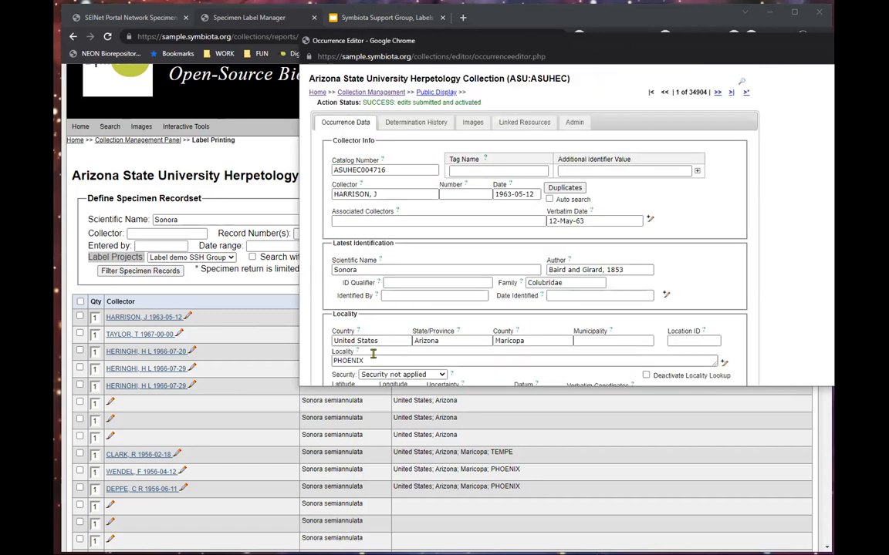
left_click_drag(828, 44, 637, 76)
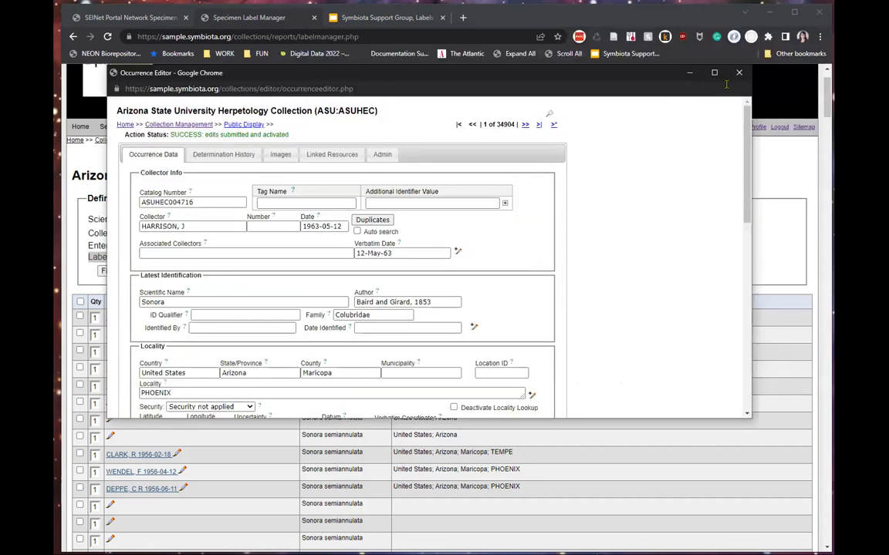
left_click(738, 74)
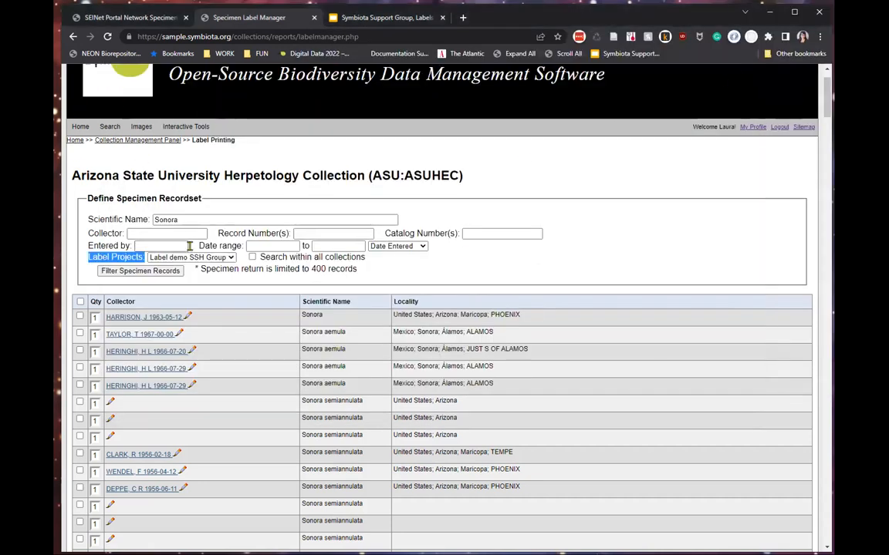
Clear the scientific name and filter the specimen records only by the Label demo SSH Group label project.
double_click(182, 220)
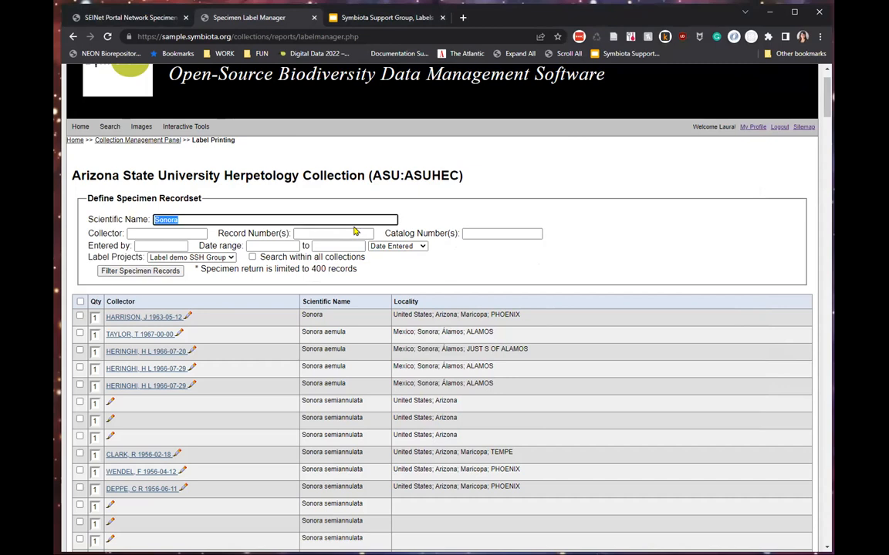
key("BackSpace")
left_click(154, 272)
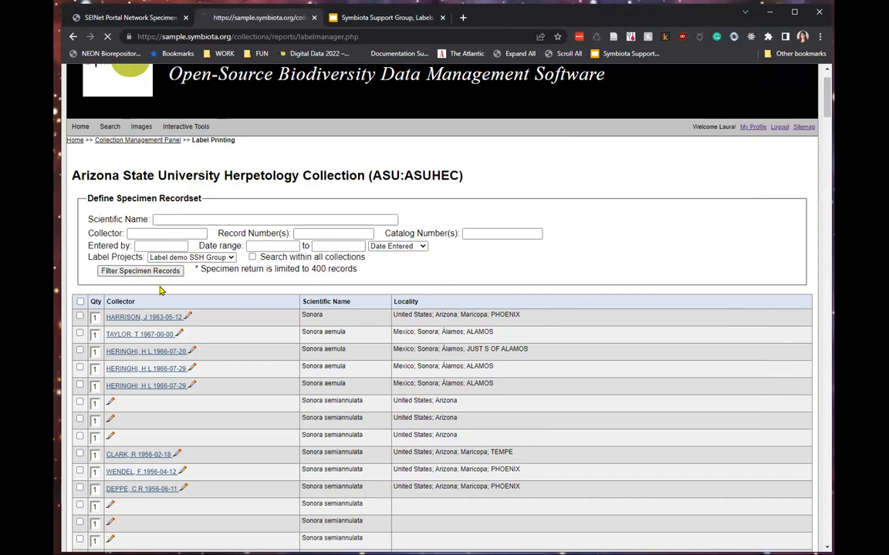
Select all filtered specimens for printing and choose the Generic Vertebrate Label (Compatible with Visual Editor) profile.
scroll(197, 315, "down", 1)
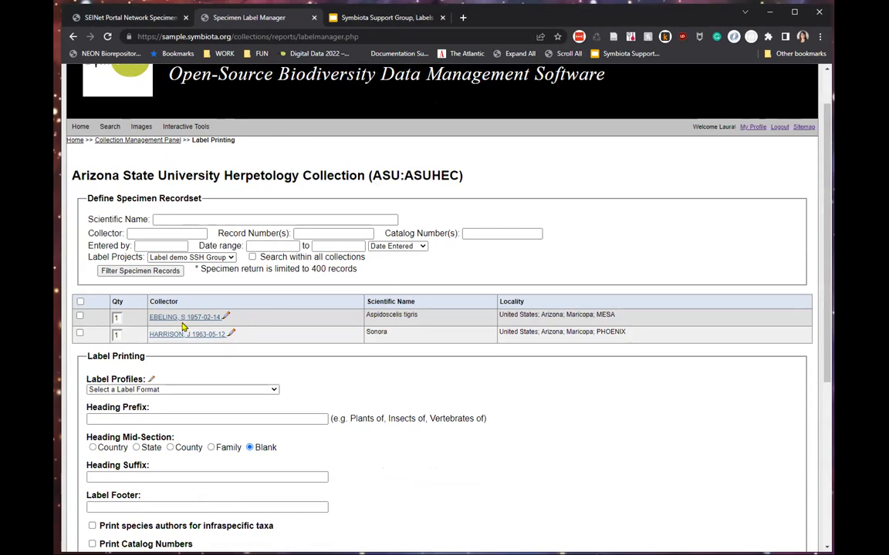
scroll(311, 357, "down", 2)
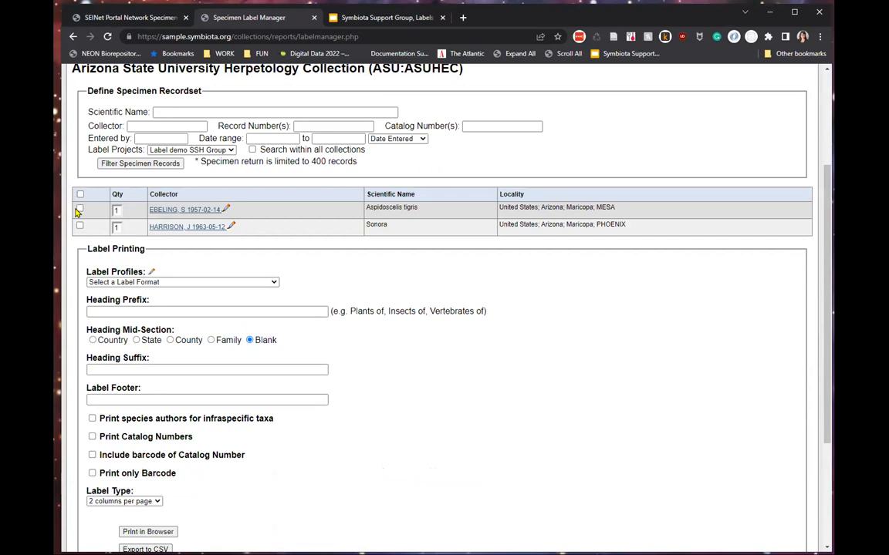
left_click(80, 193)
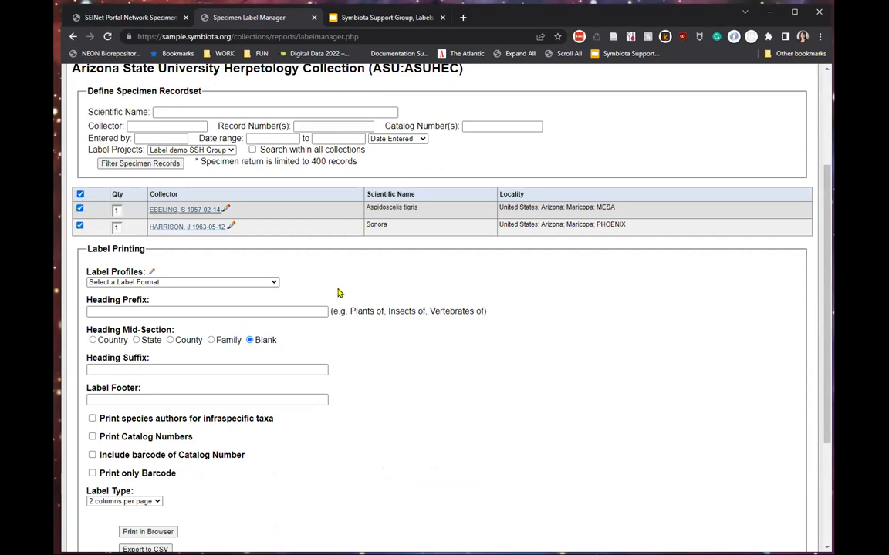
scroll(337, 293, "down", 1)
left_click(275, 229)
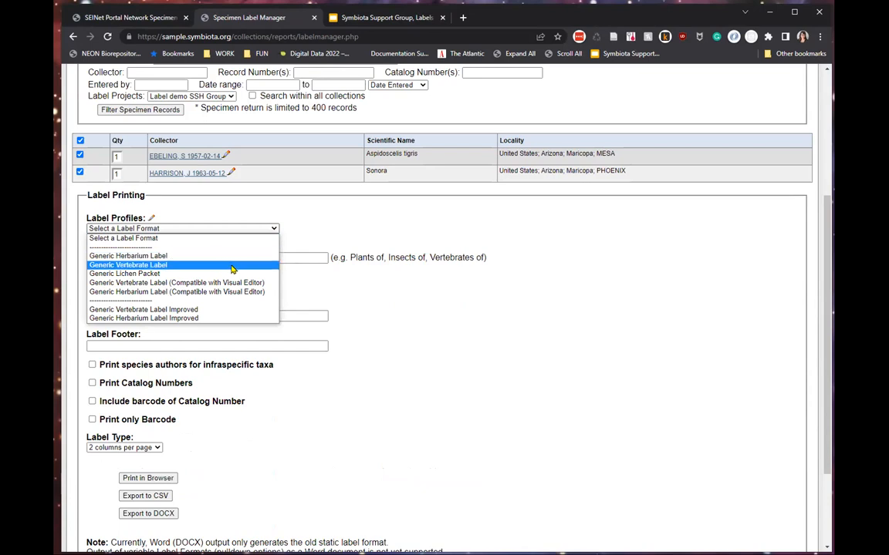
left_click(201, 283)
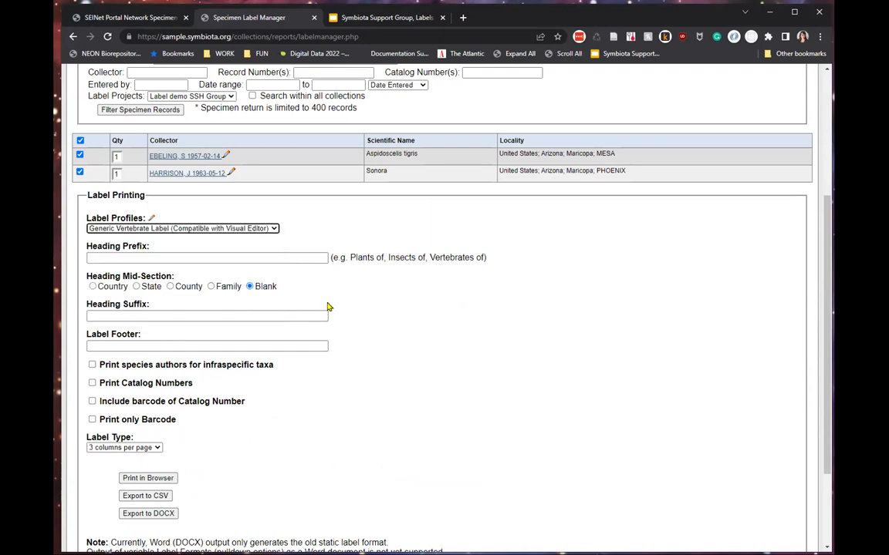
Generate the vertebrate labels in the browser, then enter label content editing and save without changing any text.
scroll(357, 302, "down", 1)
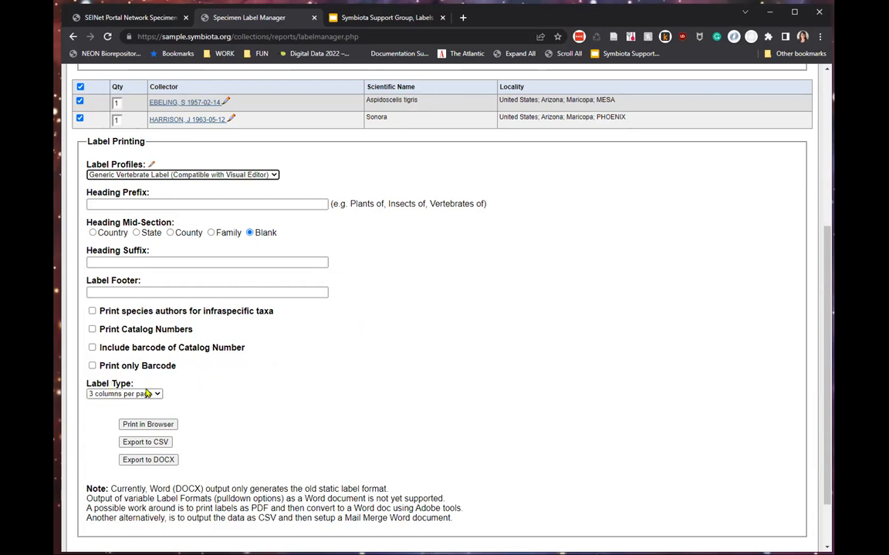
left_click(148, 425)
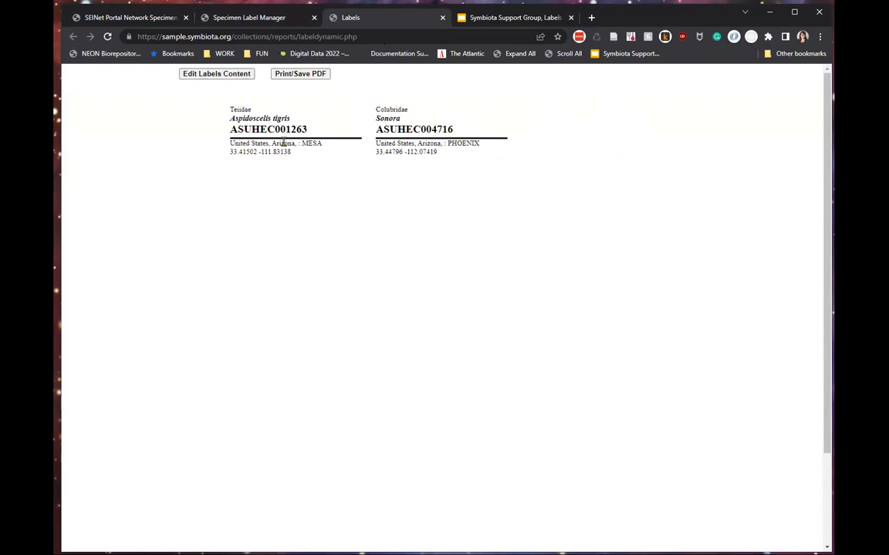
left_click(225, 74)
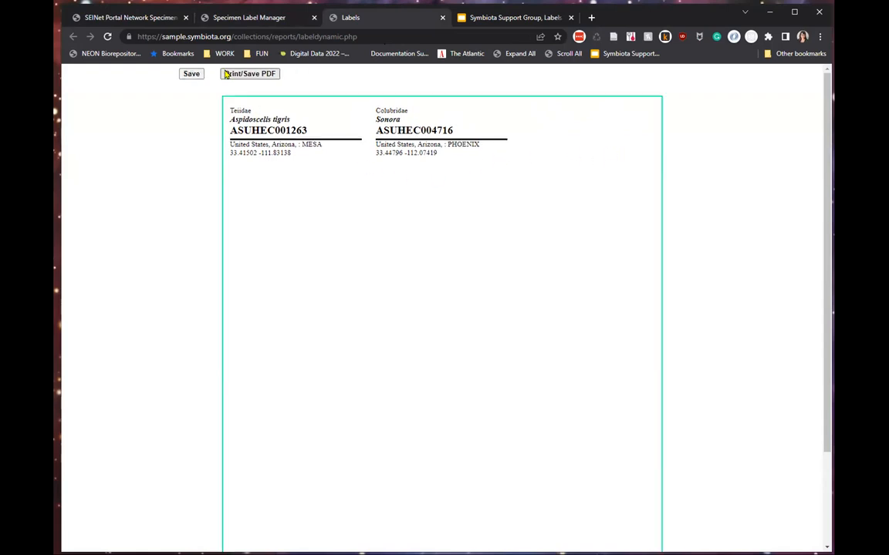
left_click(192, 74)
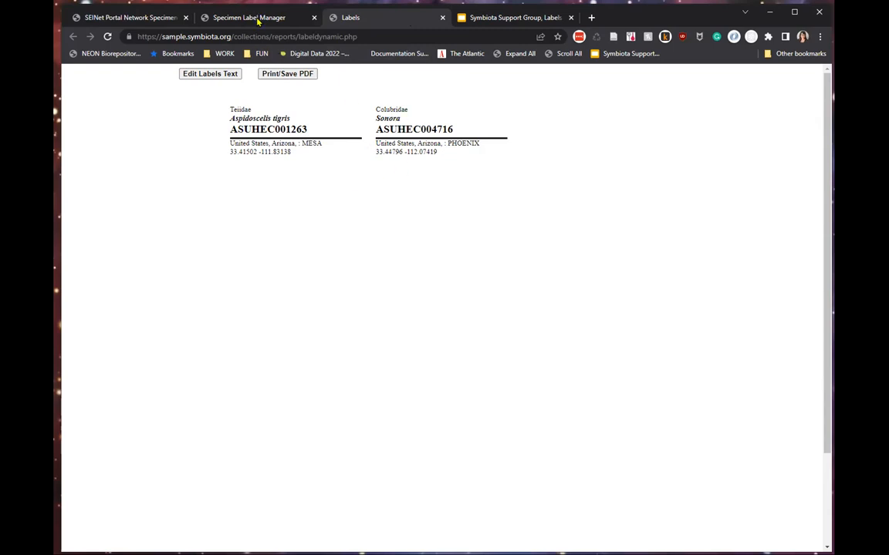
Return to the specimen label manager and open the label profile editor for the herpetology collection.
left_click(258, 22)
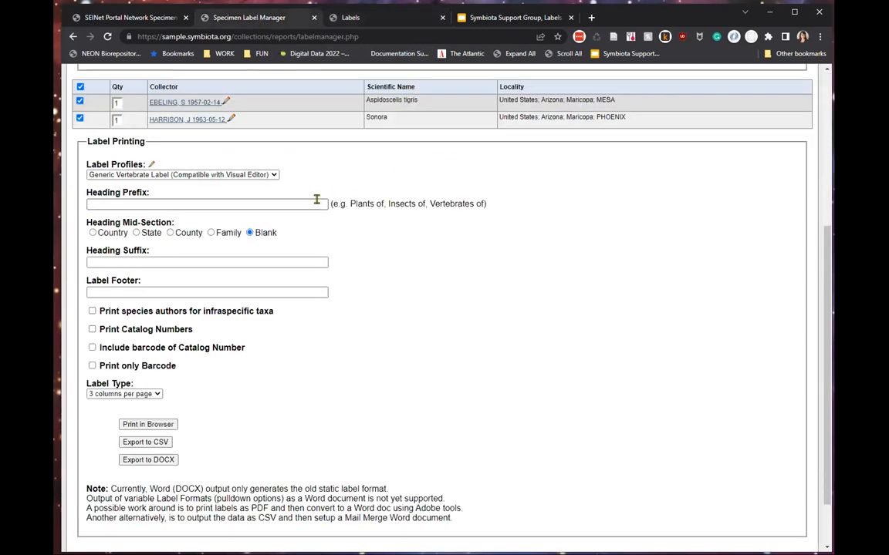
scroll(257, 198, "up", 4)
scroll(183, 258, "down", 2)
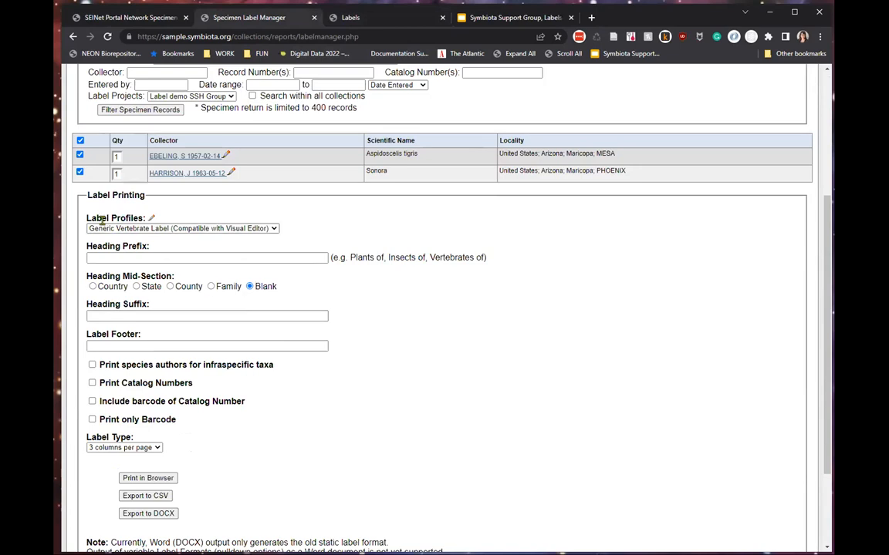
left_click_drag(85, 219, 146, 221)
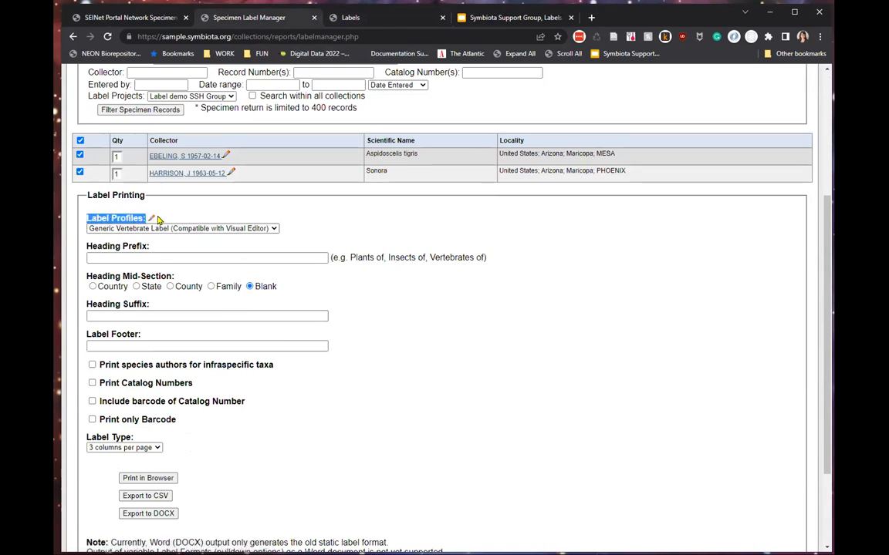
left_click(152, 220)
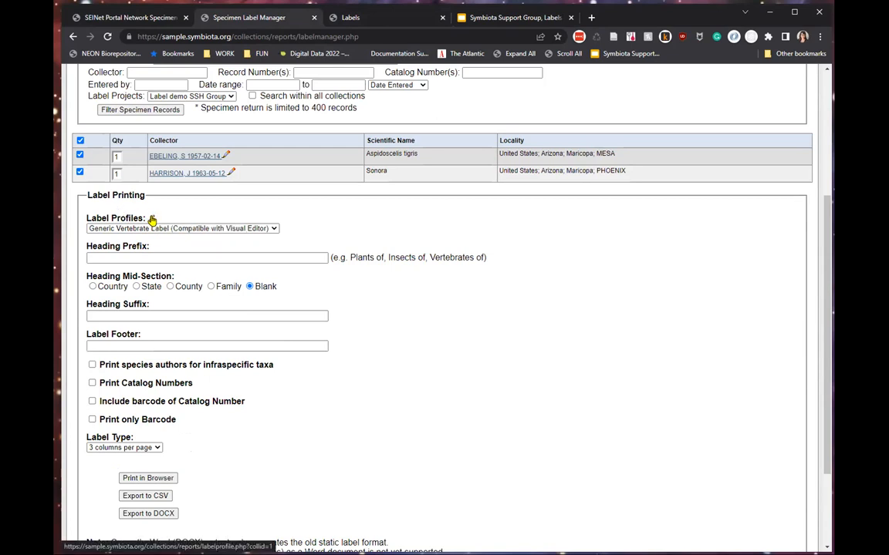
left_click(151, 219)
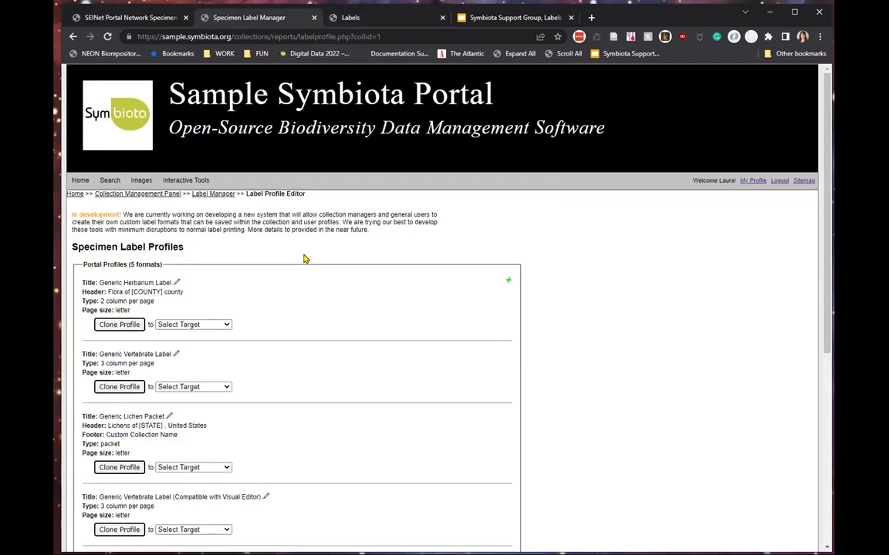
Examine the portal, collection and user label profiles available in the label profile editor.
scroll(717, 306, "down", 1)
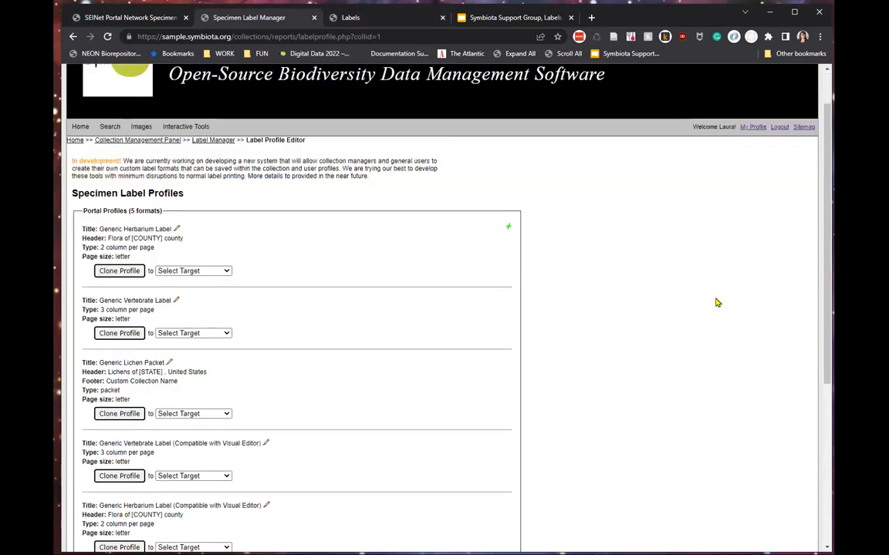
scroll(718, 302, "down", 3)
scroll(718, 303, "up", 2)
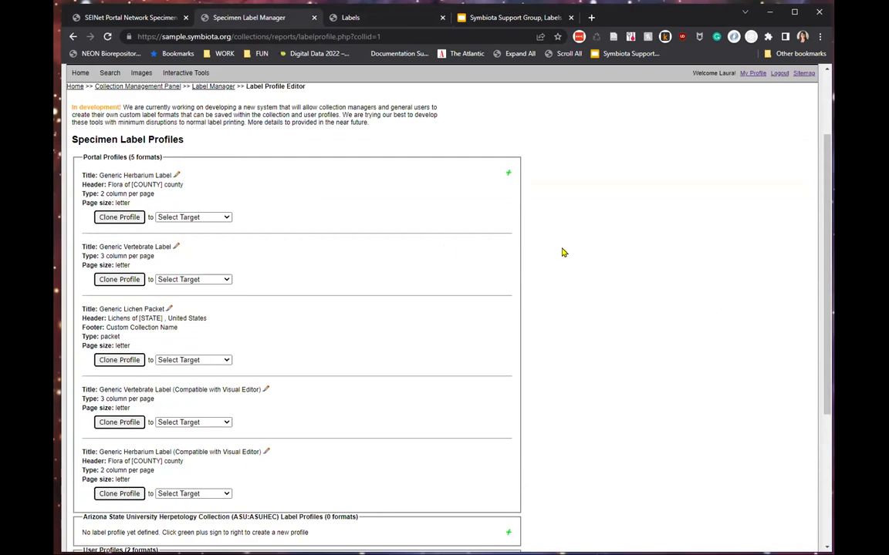
scroll(563, 250, "down", 4)
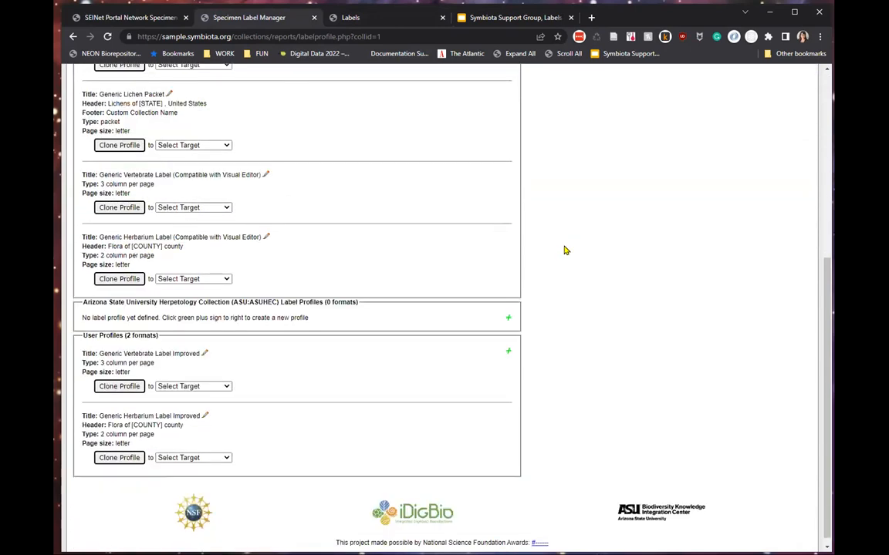
scroll(564, 250, "up", 5)
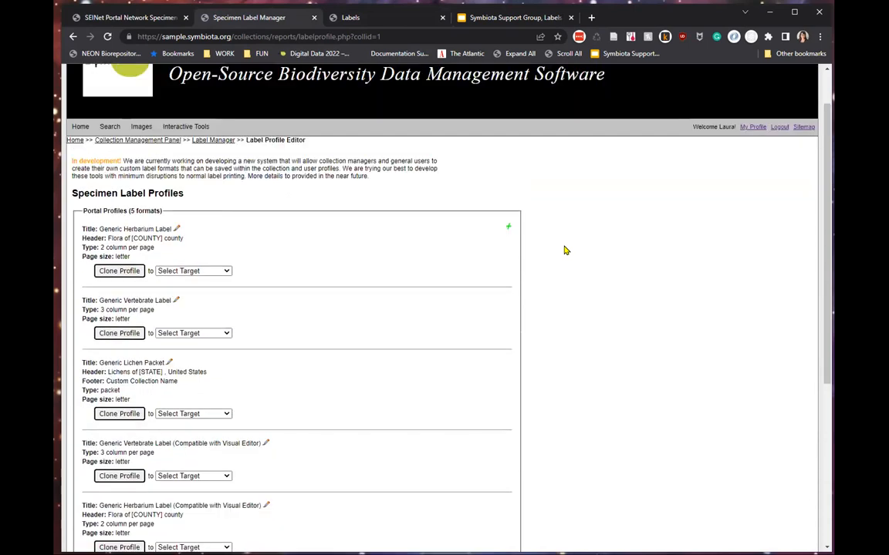
scroll(564, 250, "down", 2)
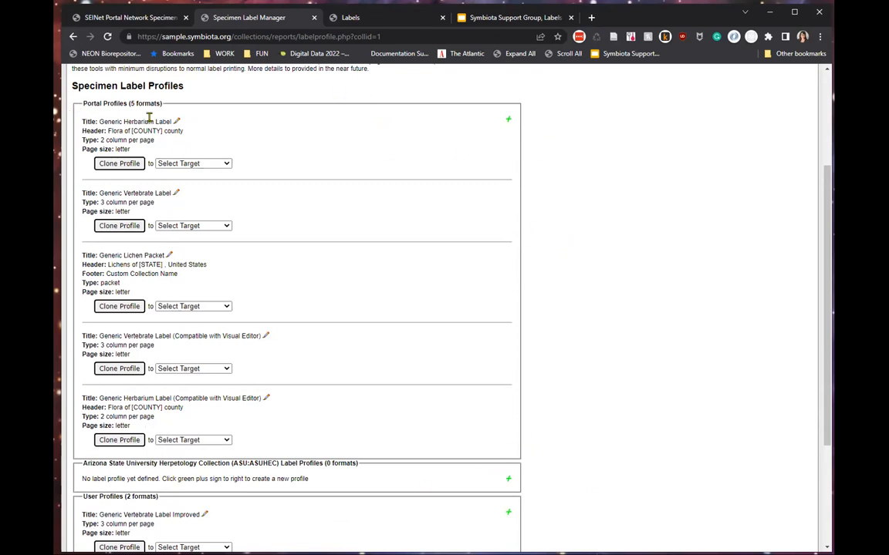
left_click_drag(84, 107, 145, 105)
left_click(561, 176)
scroll(596, 275, "down", 3)
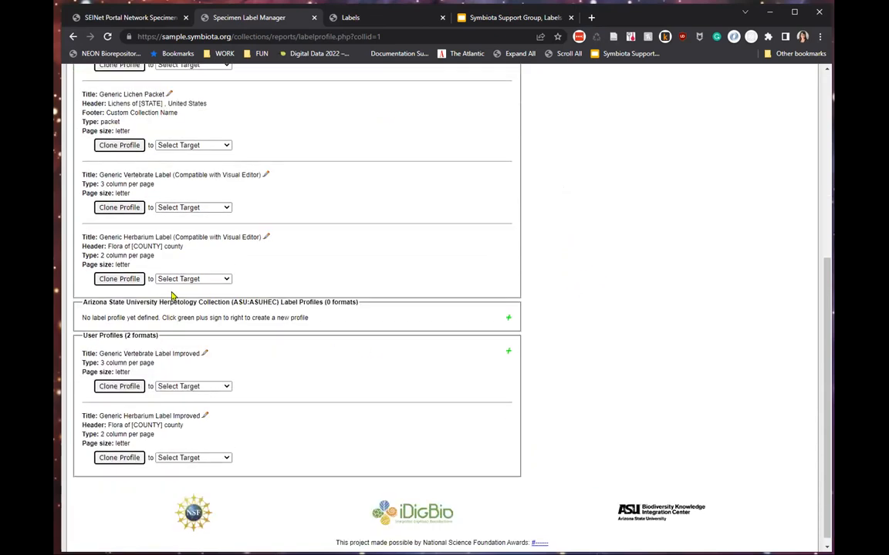
Review the herpetology collection's label profile section, the generated labels and the Generic Vertebrate Label (Compatible with Visual Editor) portal profile entry.
left_click_drag(76, 300, 345, 327)
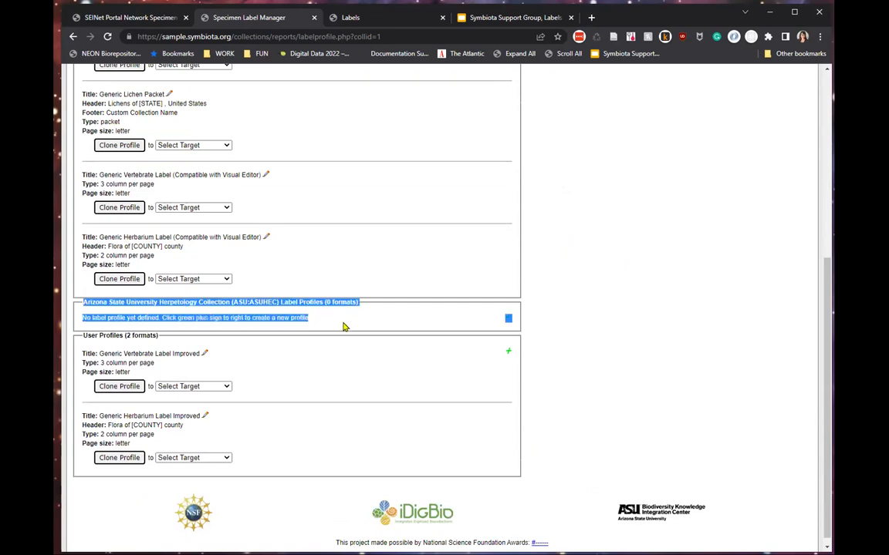
left_click(344, 327)
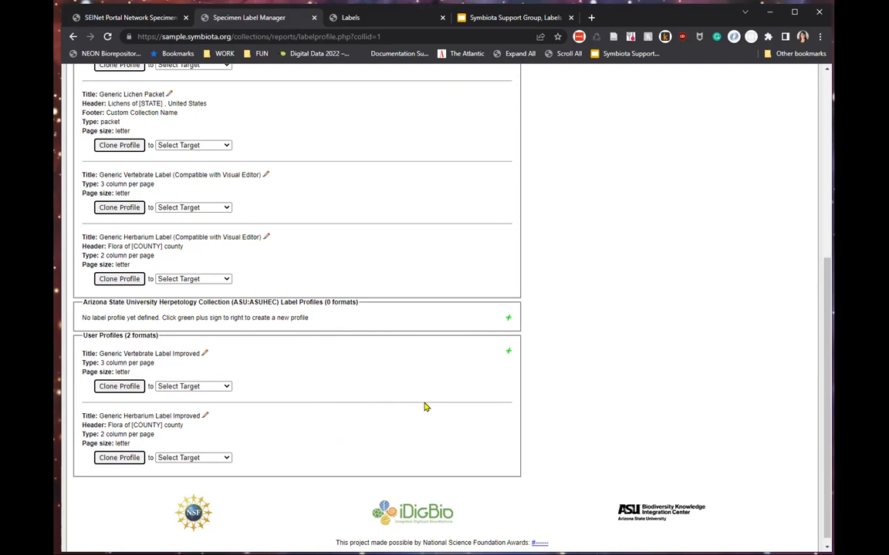
scroll(424, 406, "up", 5)
scroll(424, 407, "down", 2)
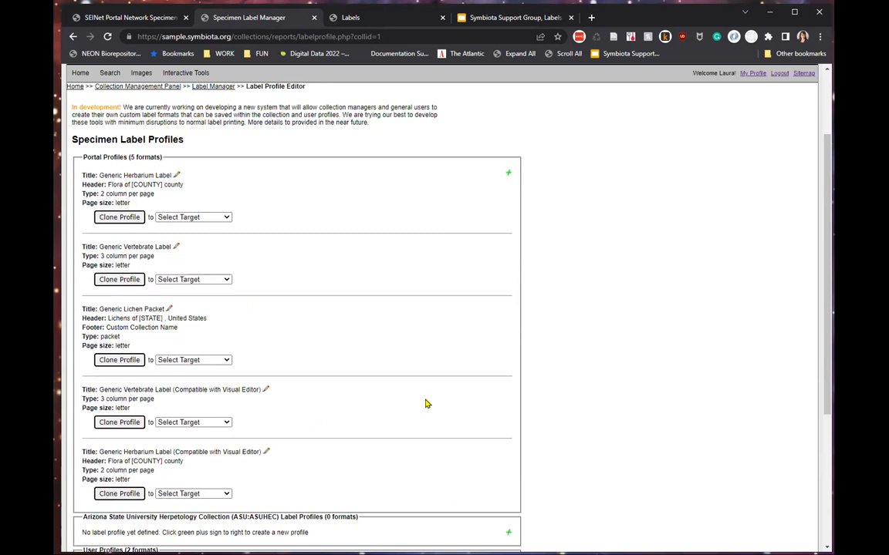
left_click(357, 17)
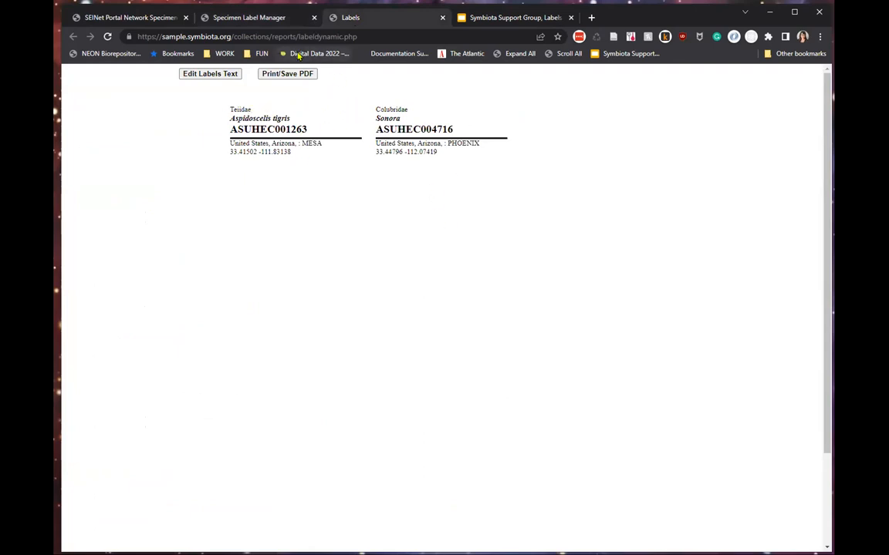
left_click(202, 17)
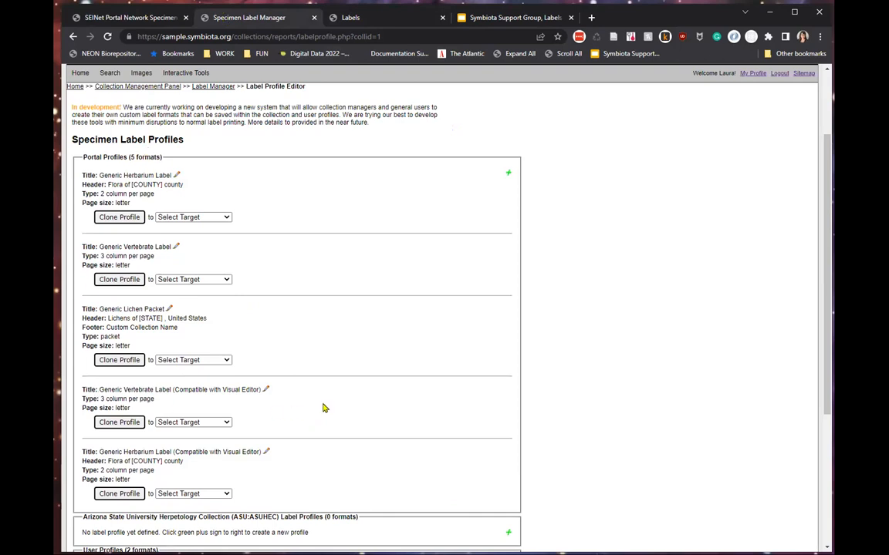
scroll(333, 365, "down", 1)
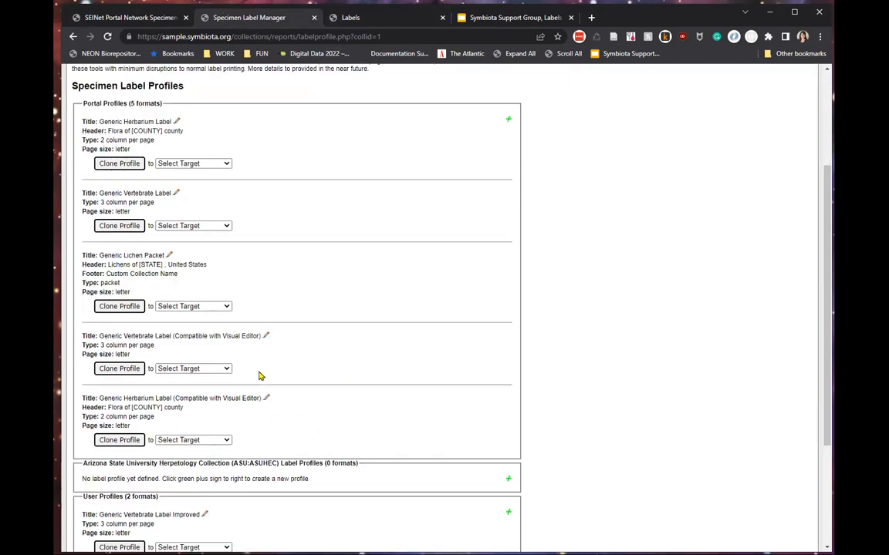
left_click_drag(98, 335, 279, 340)
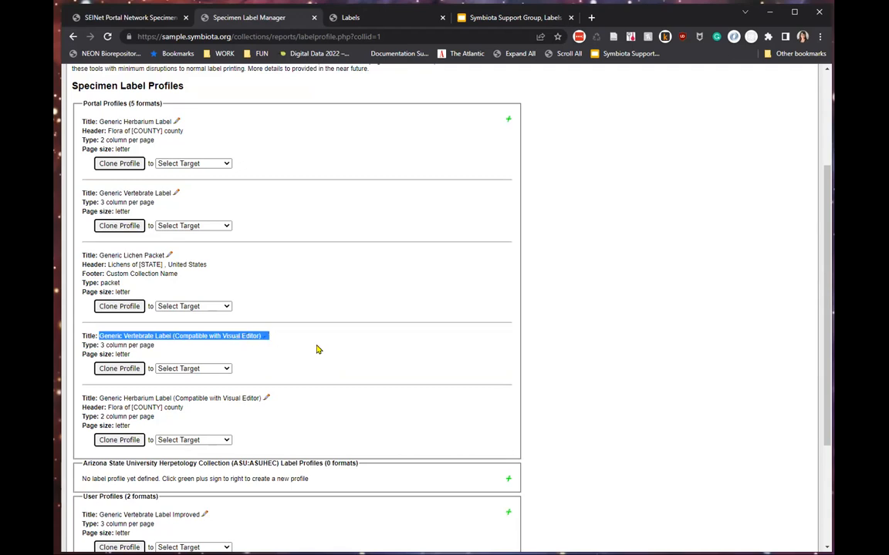
left_click(287, 339)
scroll(282, 340, "down", 1)
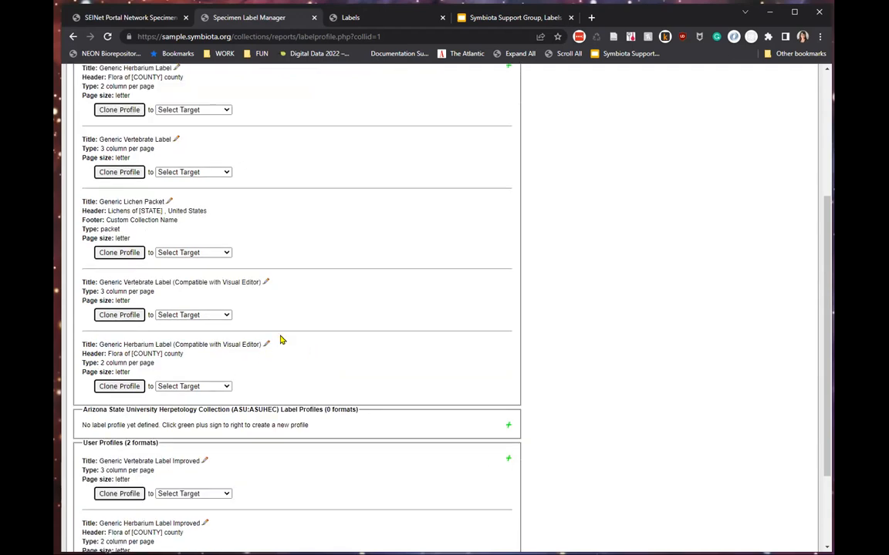
Open the Generic Vertebrate Label (Compatible with Visual Editor) portal profile for editing and review its title and label header settings.
left_click(267, 284)
scroll(548, 397, "up", 2)
scroll(563, 405, "up", 1)
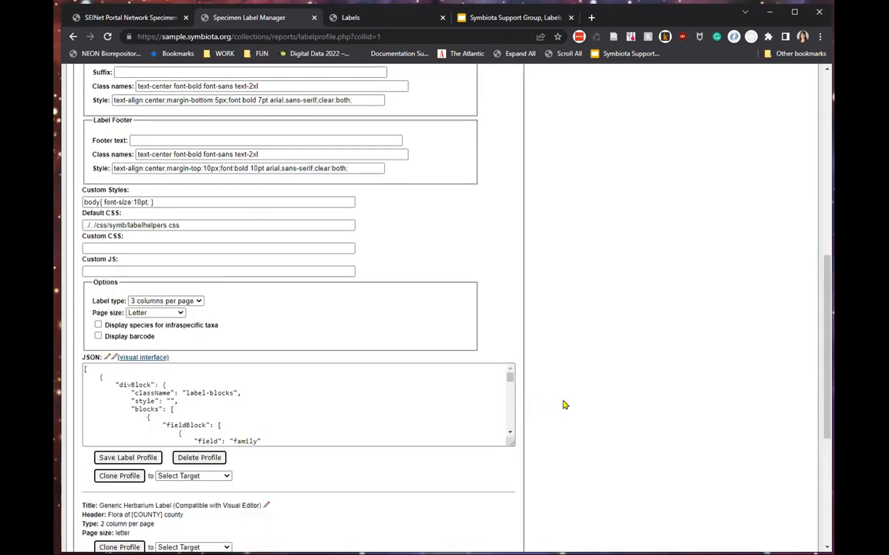
scroll(563, 405, "up", 3)
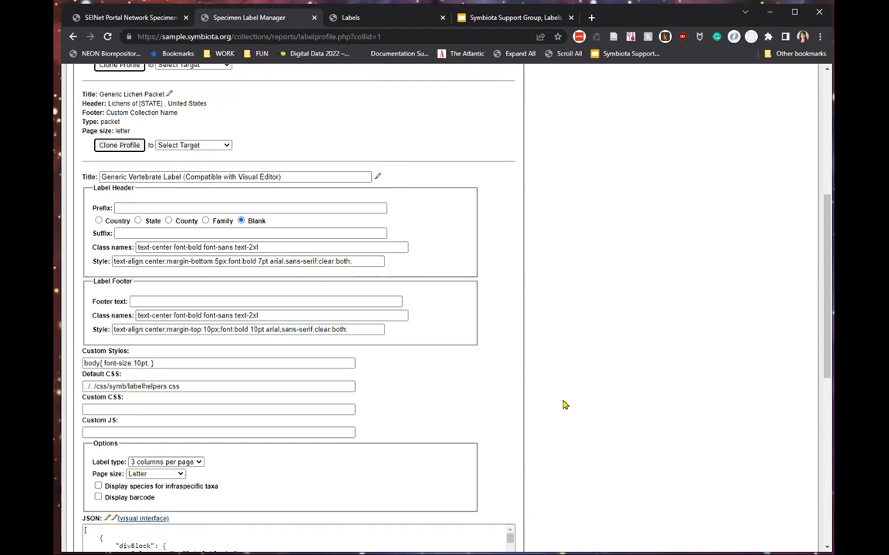
scroll(563, 405, "down", 1)
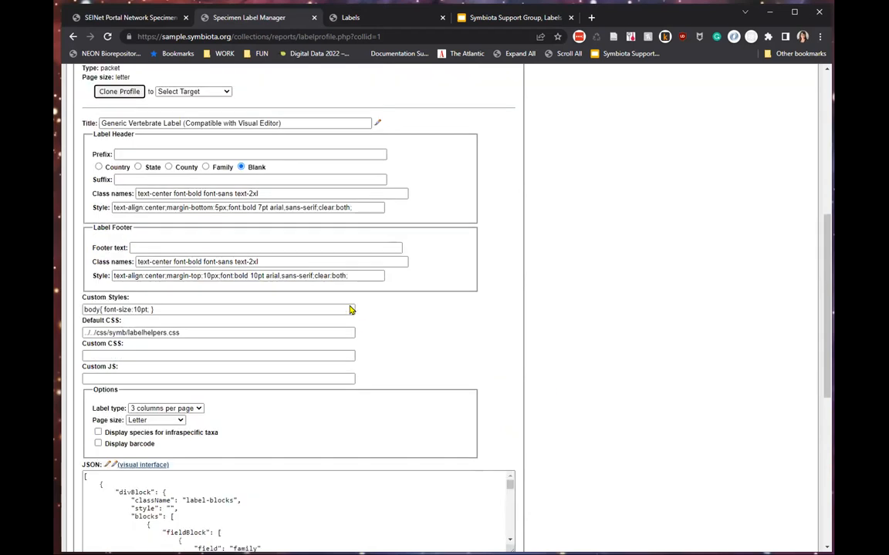
left_click_drag(290, 120, 98, 123)
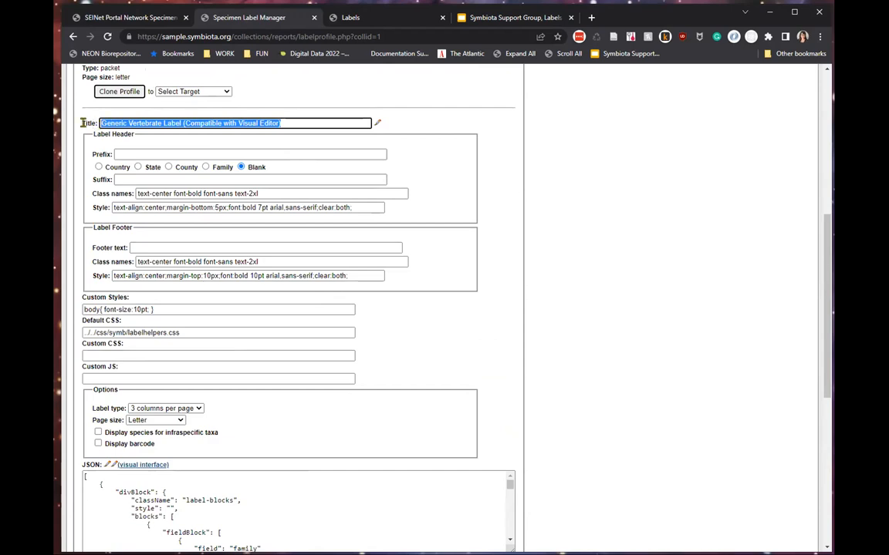
left_click(159, 154)
left_click_drag(89, 134, 163, 142)
left_click(163, 142)
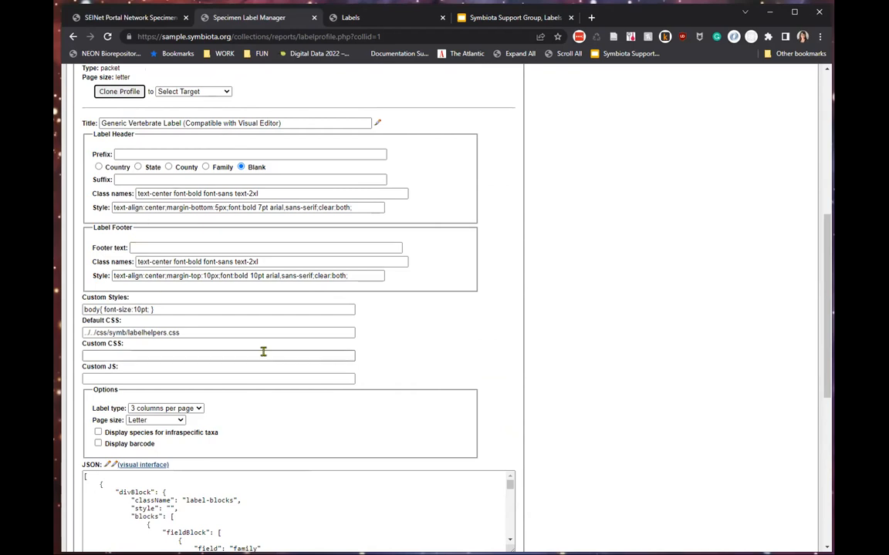
Review the profile's style settings and label options, and enlarge the JSON definition box to show more of the code.
scroll(264, 351, "down", 1)
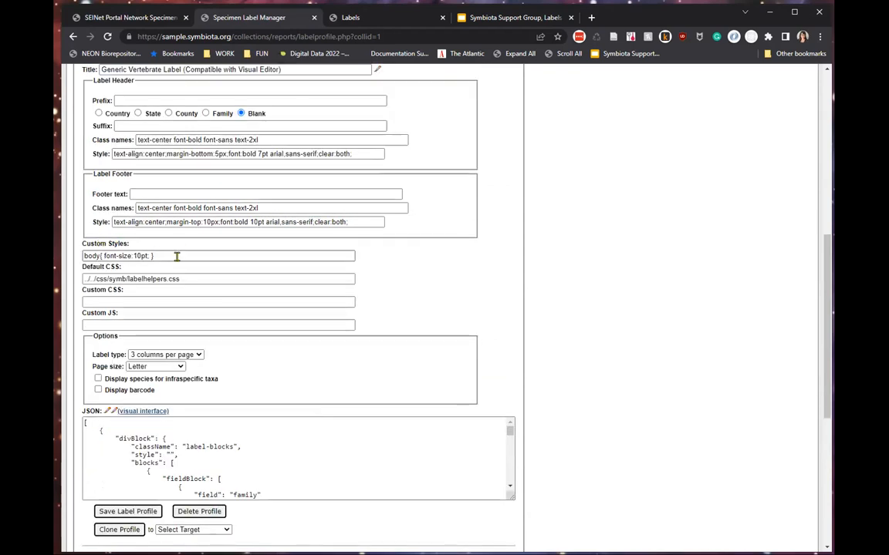
scroll(180, 260, "down", 1)
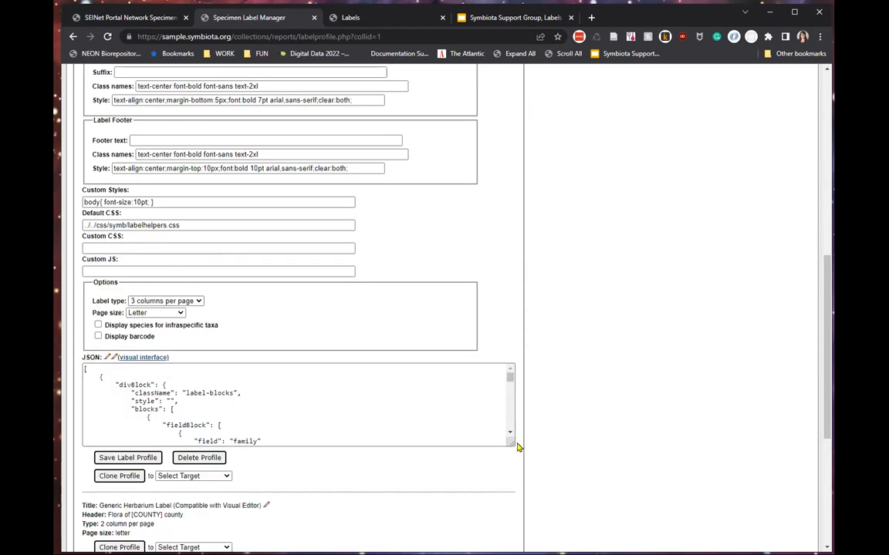
left_click_drag(512, 442, 508, 507)
mouse_move(517, 386)
left_mouse_down()
mouse_move(530, 508)
mouse_move(509, 378)
left_mouse_up()
Set the vertebrate profile's label header prefix to "ASU Herps Collection" and save the label profile.
scroll(509, 378, "up", 2)
left_click(176, 152)
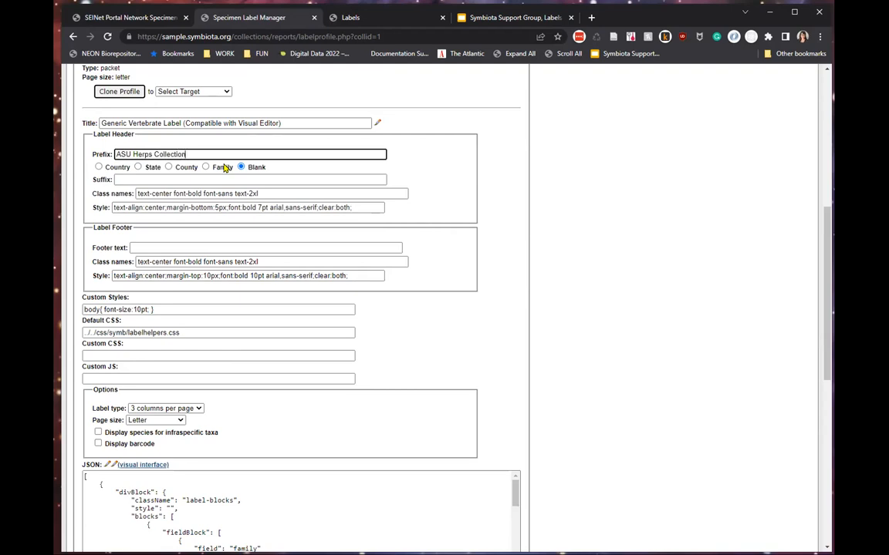
scroll(525, 324, "down", 4)
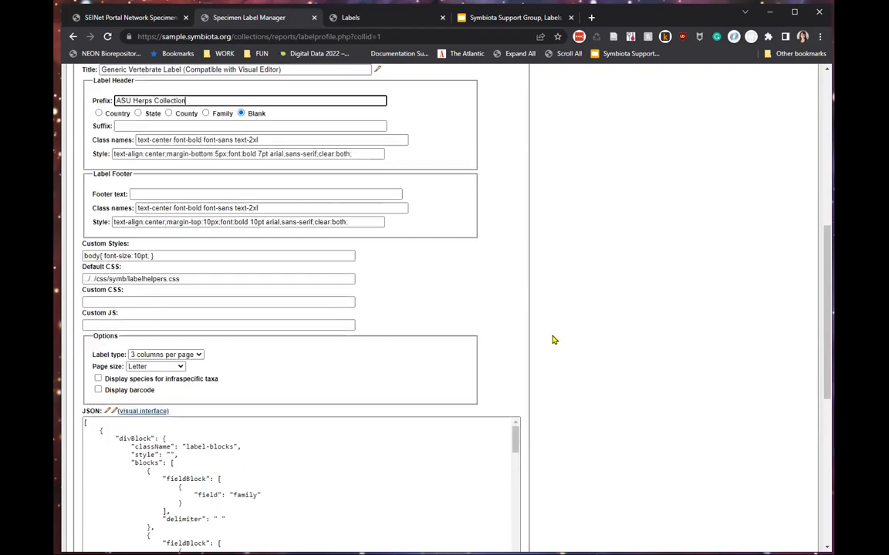
scroll(586, 289, "up", 4)
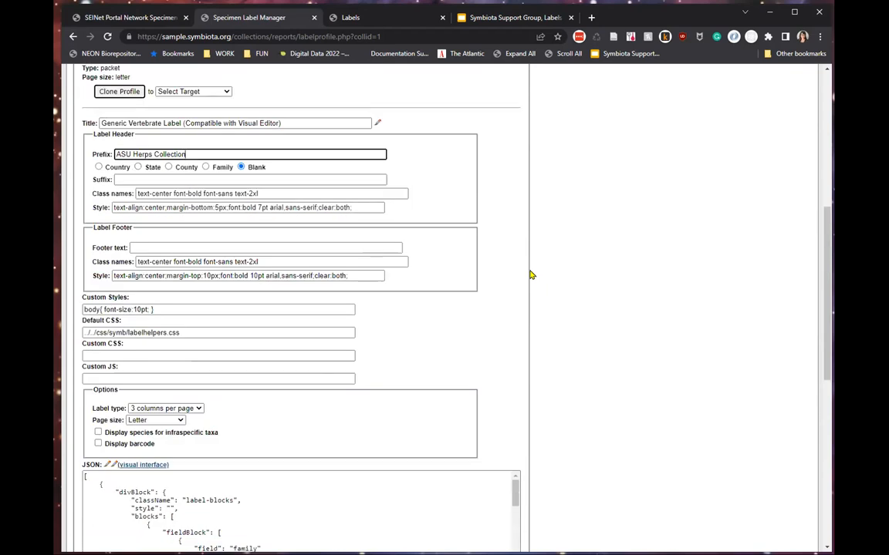
left_click_drag(211, 159, 102, 155)
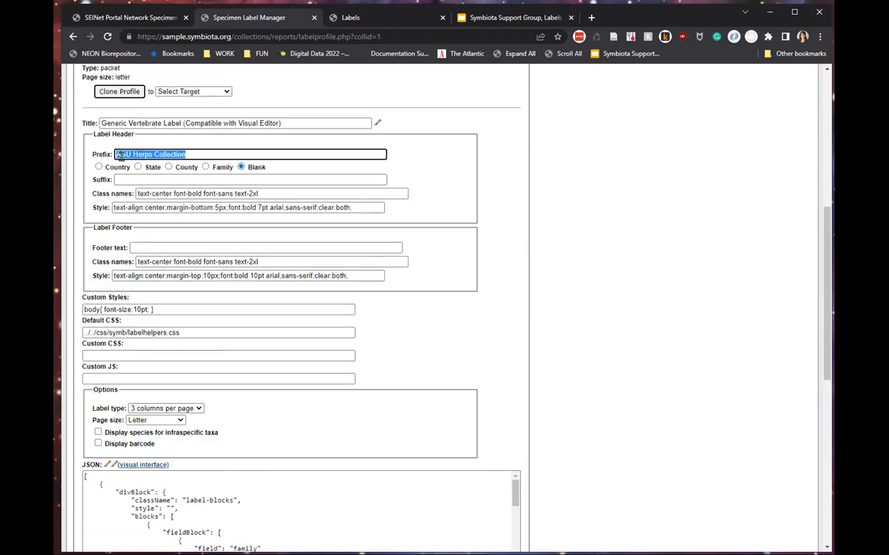
scroll(587, 272, "down", 1)
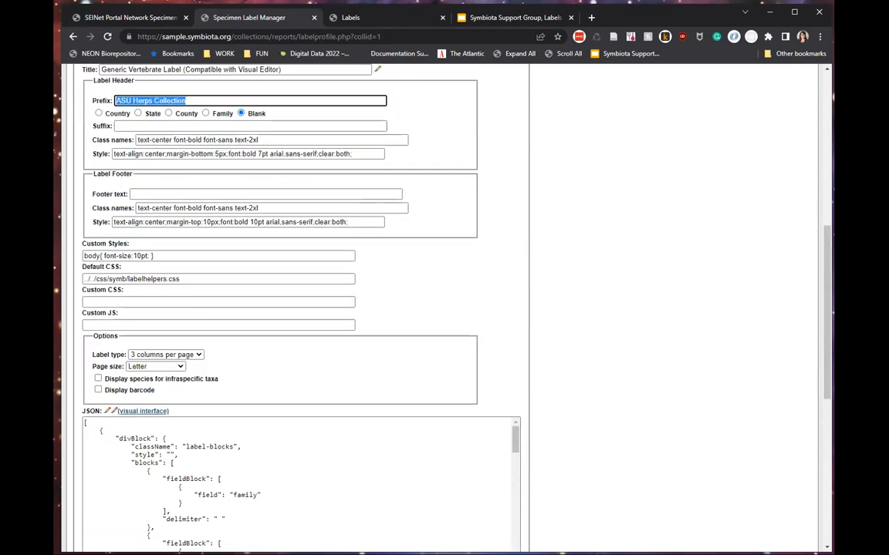
scroll(571, 216, "down", 4)
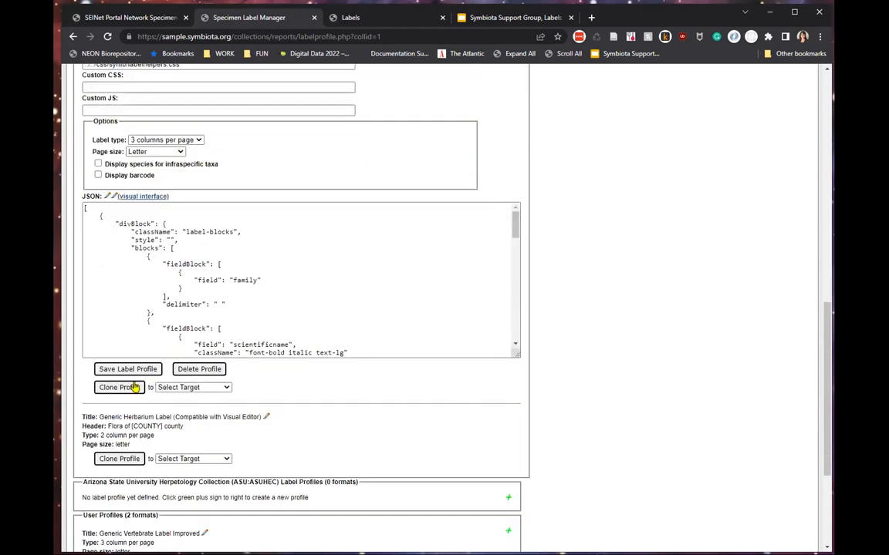
left_click(113, 369)
scroll(584, 389, "down", 5)
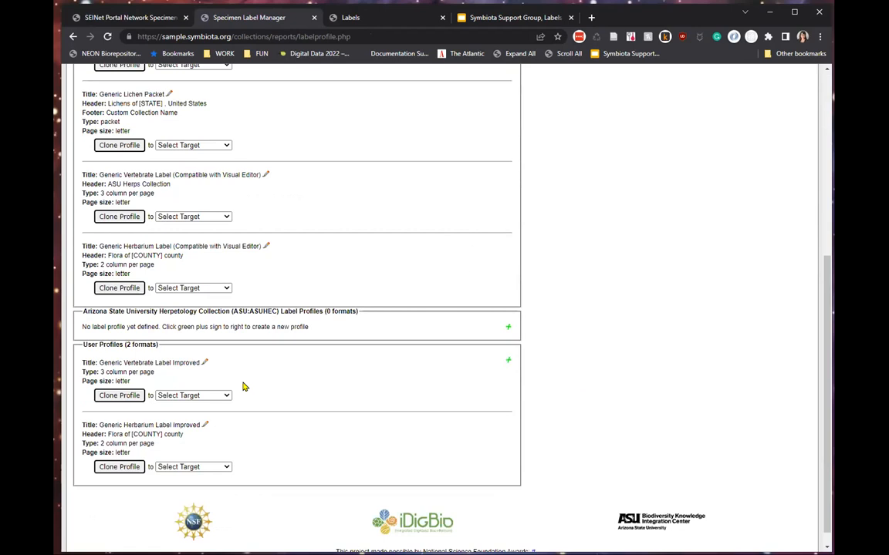
Return from the label profile editor to the herpetology collection's label manager.
scroll(215, 287, "up", 5)
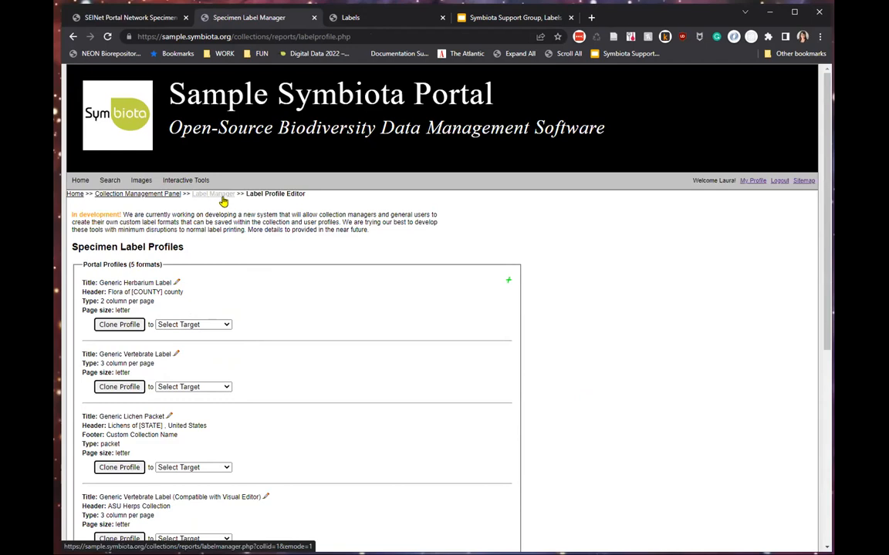
left_click_drag(306, 194, 68, 195)
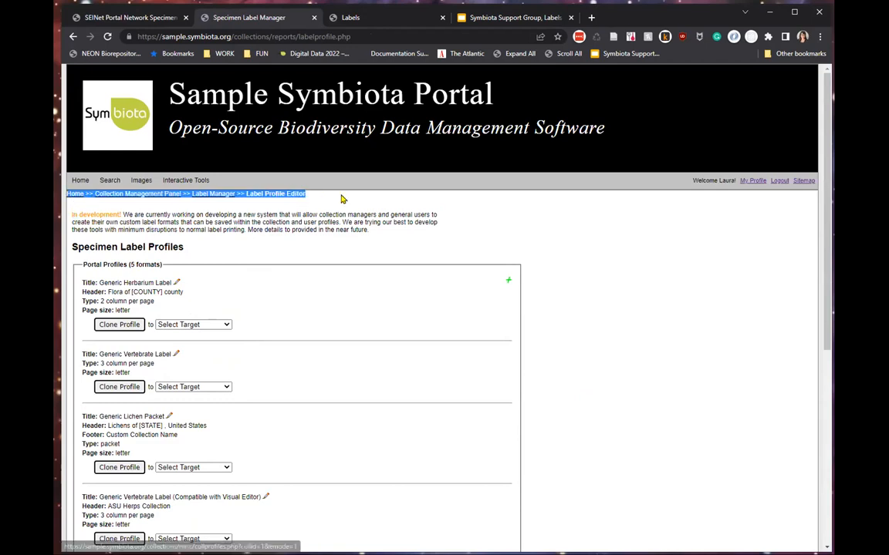
left_click(315, 196)
left_click(213, 196)
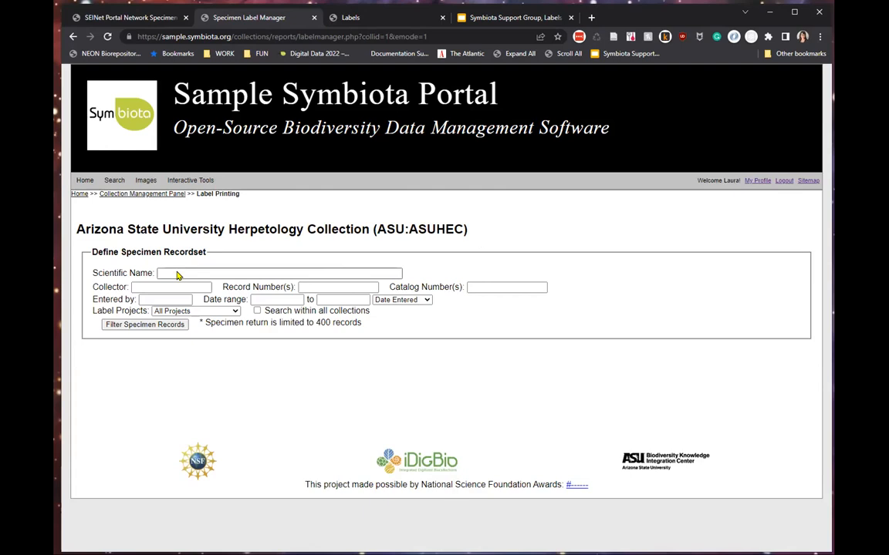
Filter the specimen records by the Label demo SSH Group label project and select all of them for printing.
left_click(195, 311)
left_click(190, 339)
left_click(167, 327)
left_click(81, 356)
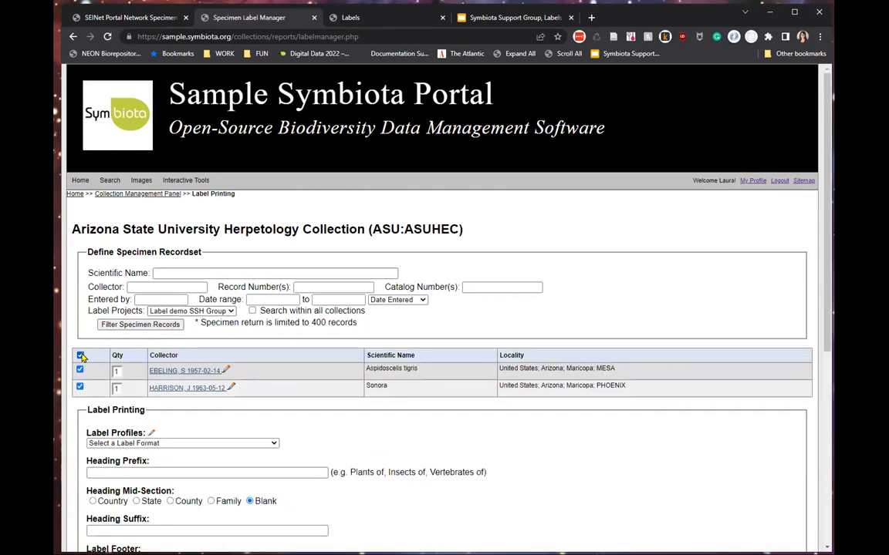
Choose the Generic Vertebrate Label (Compatible with Visual Editor) profile and generate the labels in the browser.
scroll(427, 403, "down", 3)
left_click(173, 228)
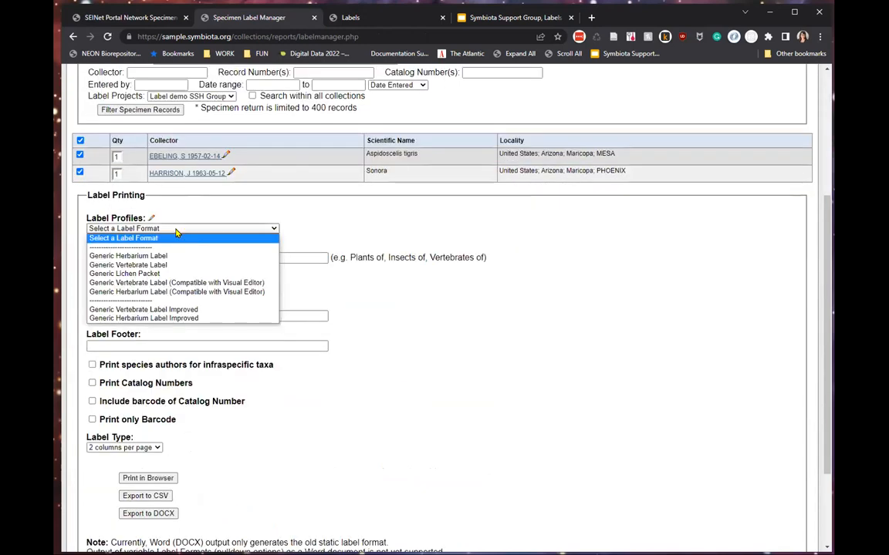
left_click(184, 283)
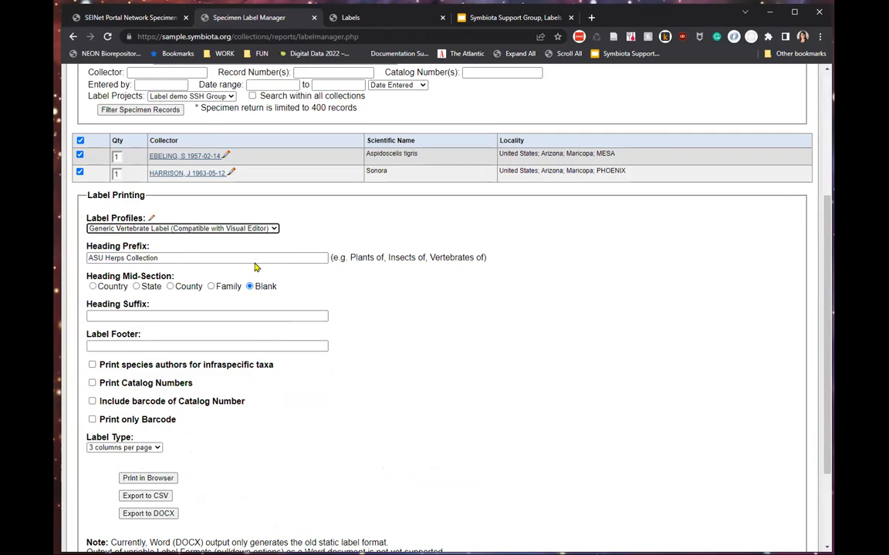
scroll(232, 241, "down", 1)
left_click(148, 424)
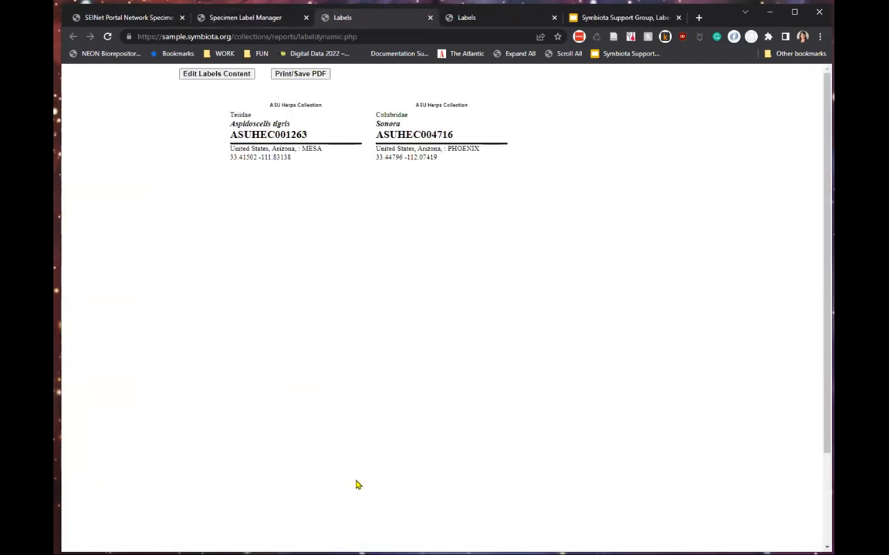
Examine the heading on the new labels and compare it with the previously generated labels and the label manager's heading prefix.
left_click_drag(242, 94, 323, 108)
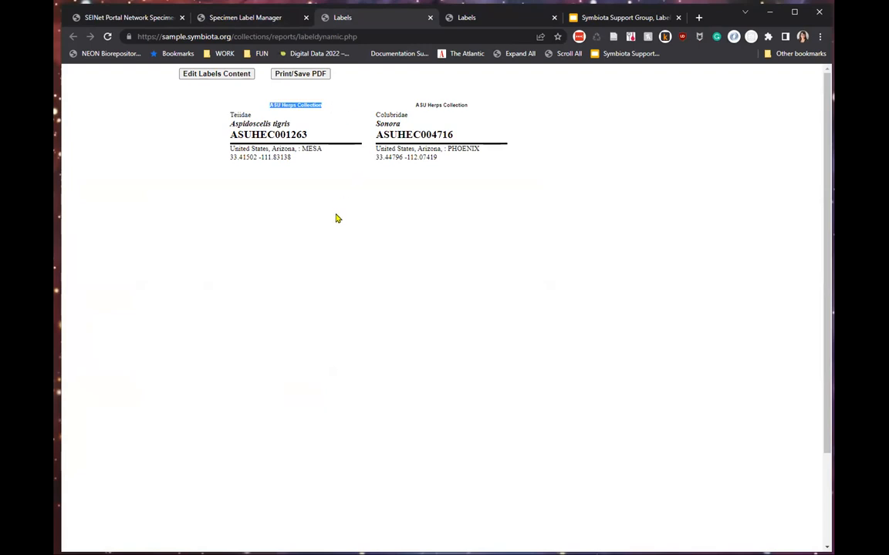
left_click(293, 103)
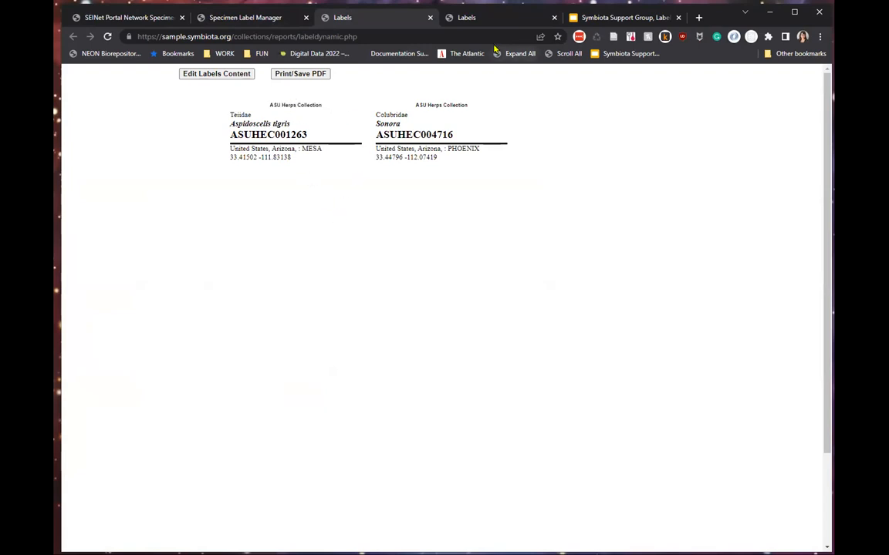
left_click(444, 14)
left_click(357, 13)
left_click(255, 17)
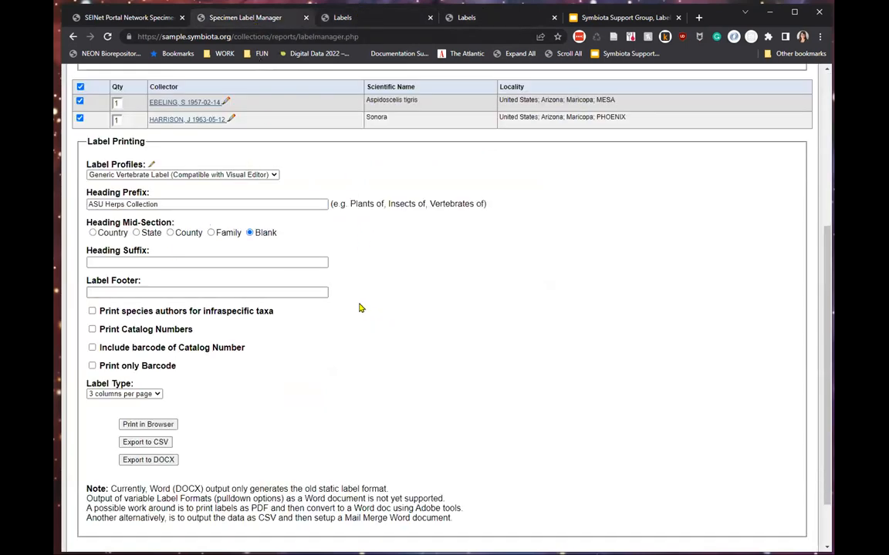
left_click(324, 24)
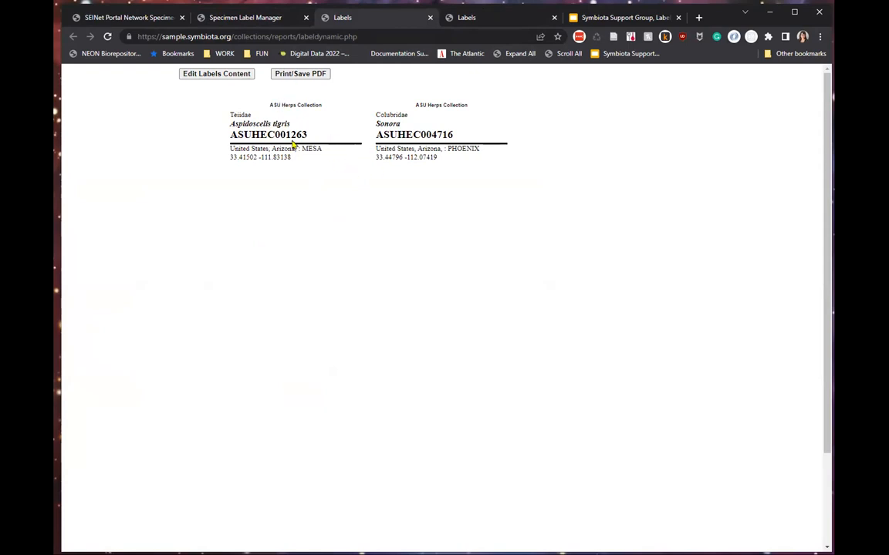
Go back to the specimen label manager and reopen the label profile editor.
left_click(246, 18)
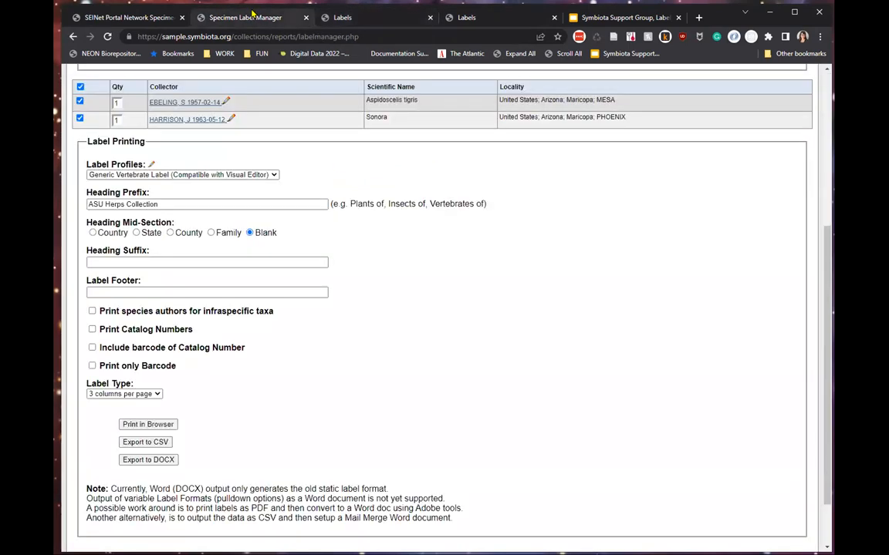
left_click(151, 167)
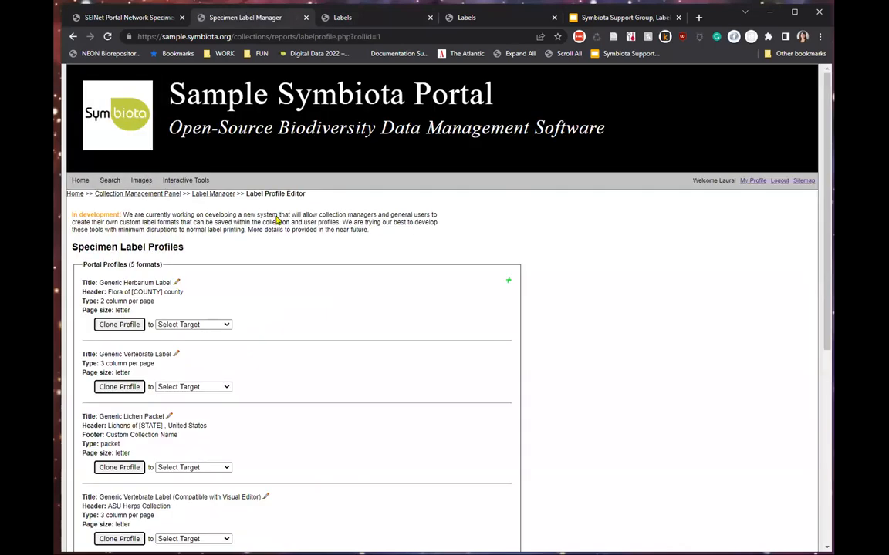
Open the Generic Vertebrate Label (Compatible with Visual Editor) profile for editing and go to its JSON definition.
scroll(587, 295, "down", 2)
scroll(587, 294, "down", 3)
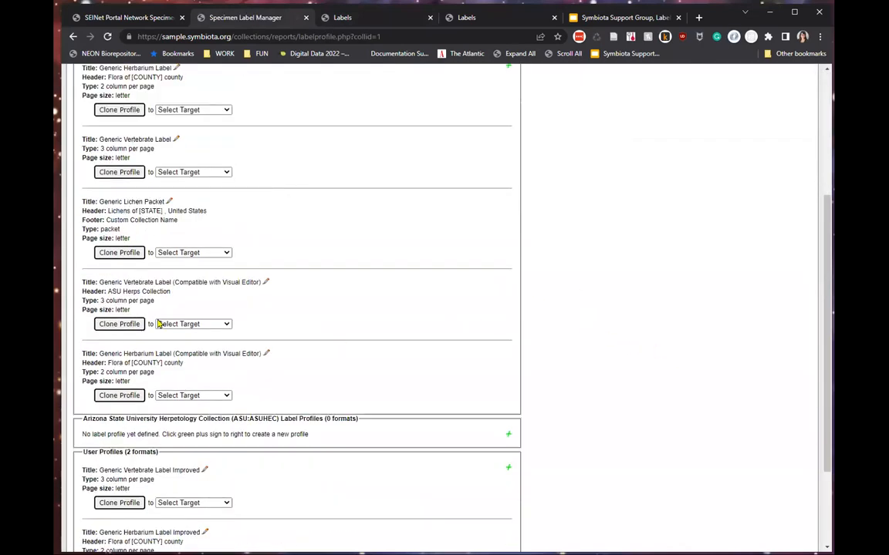
left_click(265, 283)
scroll(605, 372, "up", 1)
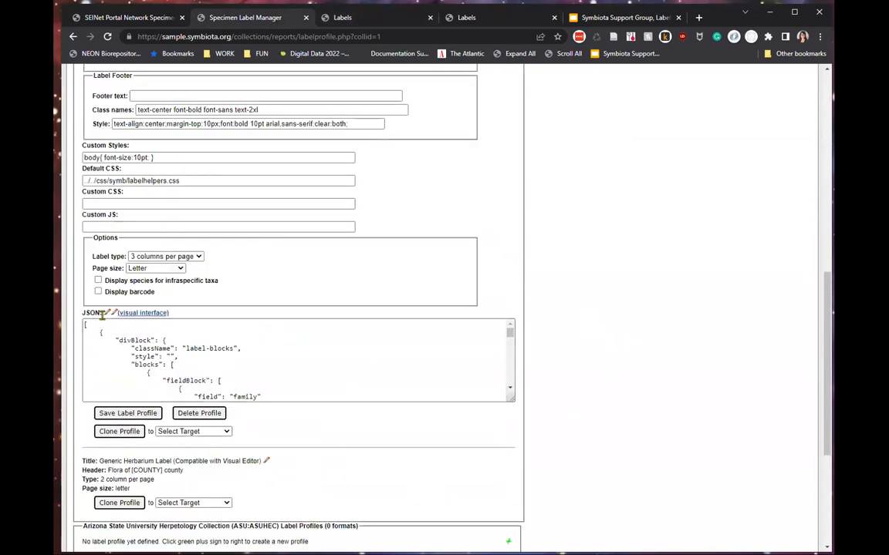
Enlarge the profile's JSON box, look through the code and open the label format in the visual interface.
left_click_drag(516, 402, 498, 489)
left_click_drag(493, 344, 495, 452)
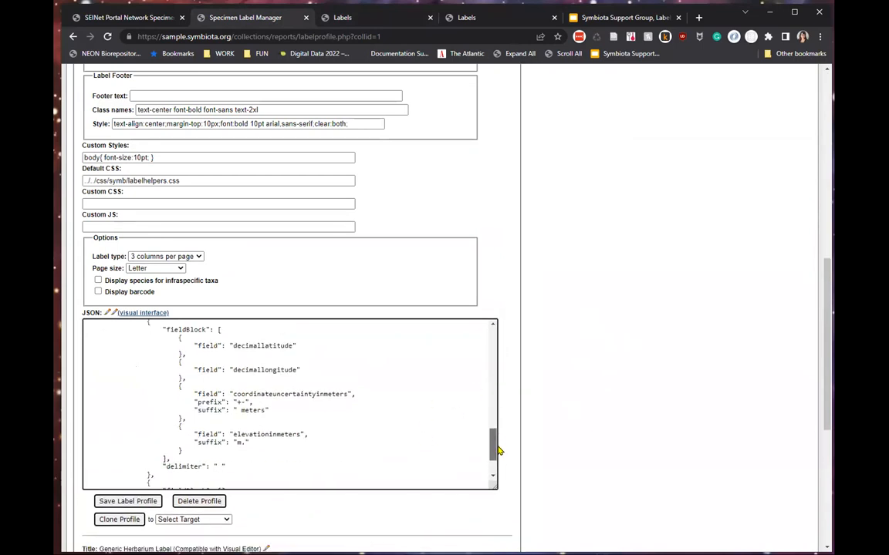
scroll(444, 401, "up", 5)
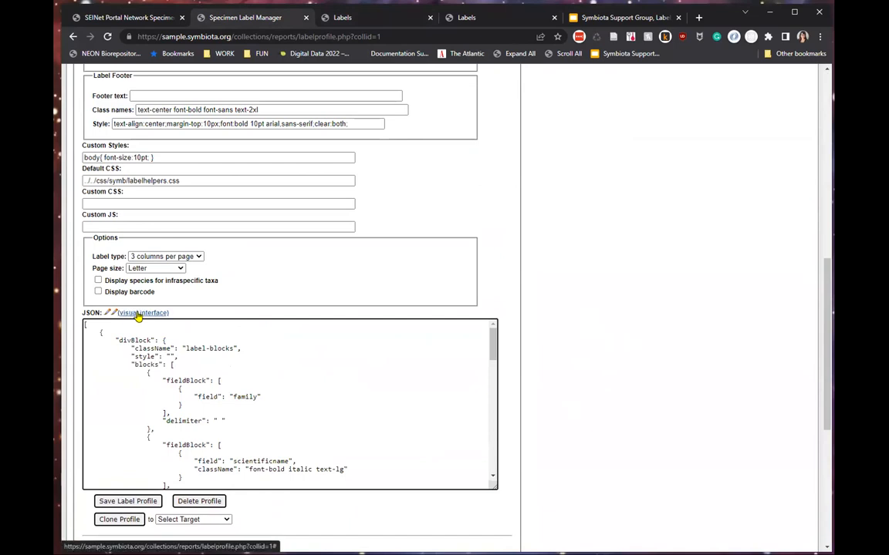
left_click(138, 314)
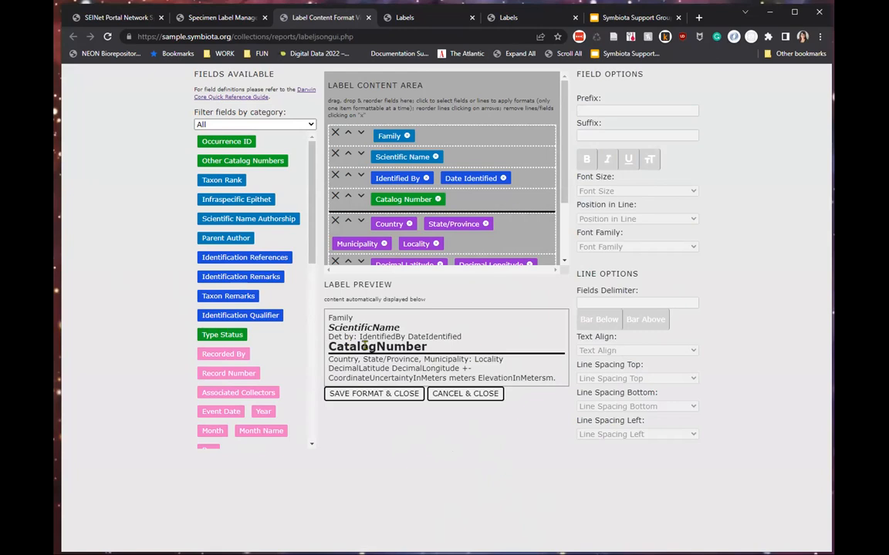
Examine the label preview and the field options of the Family and Scientific Name fields.
left_click_drag(321, 285, 448, 299)
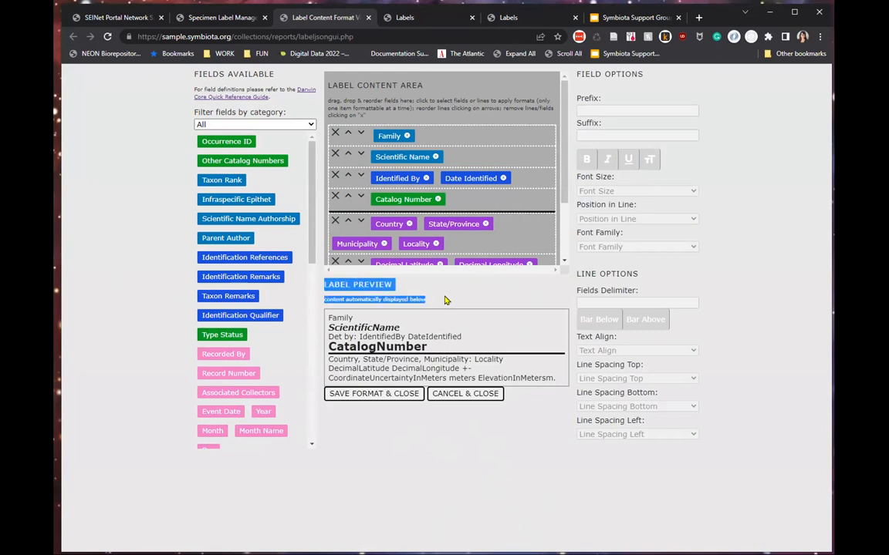
left_click_drag(555, 378, 316, 300)
left_click(401, 426)
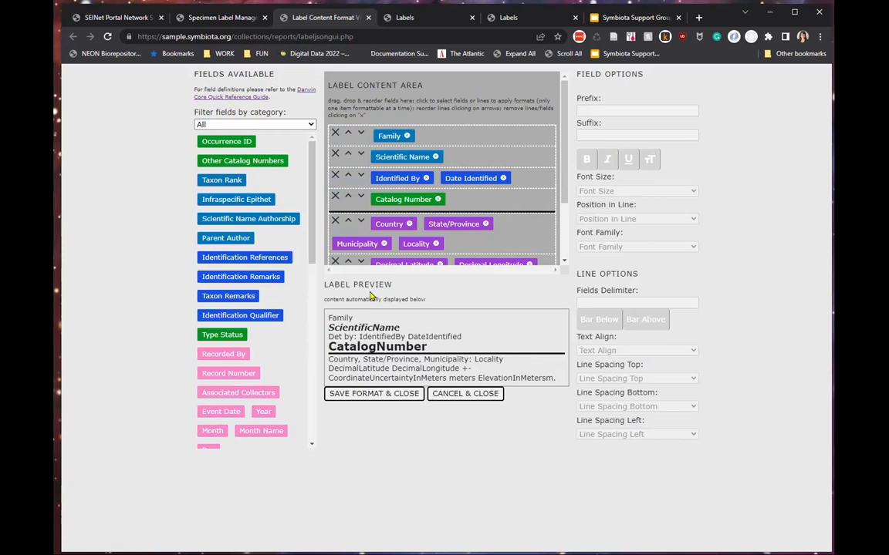
left_click(390, 136)
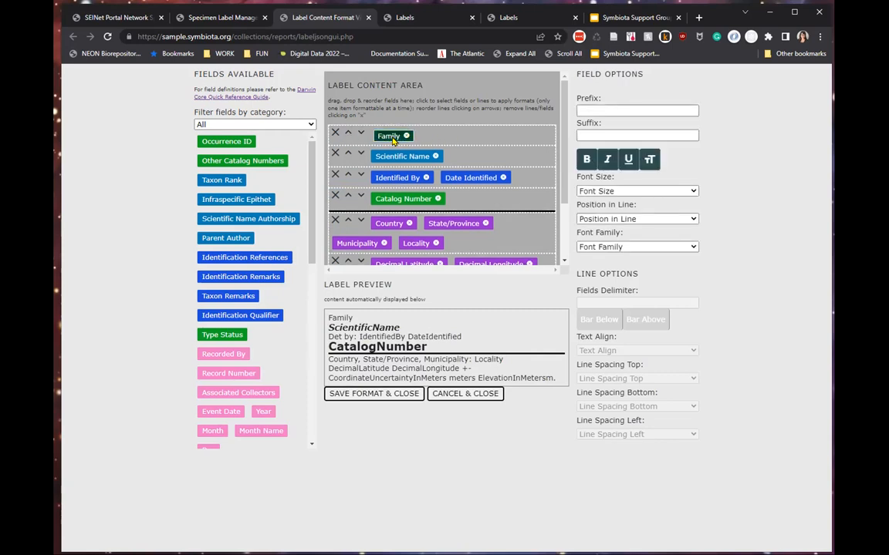
left_click(392, 158)
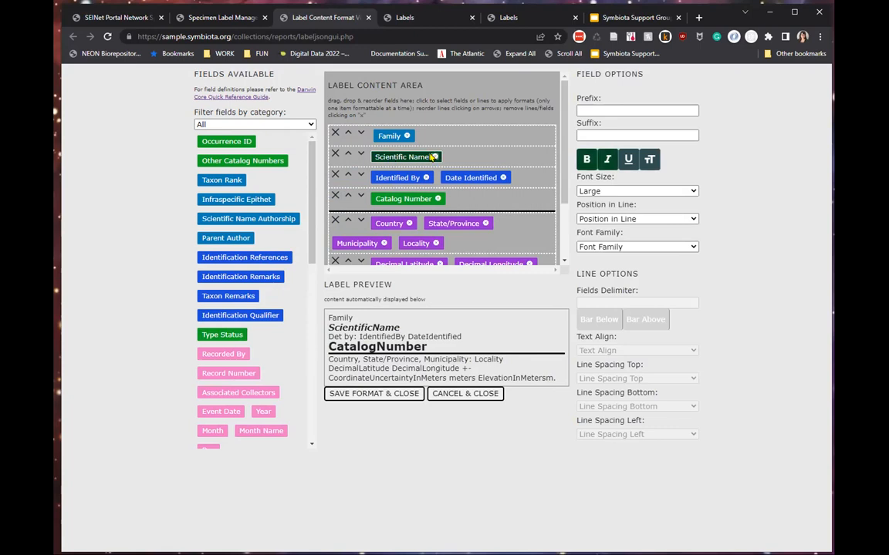
left_click(476, 165)
left_click(391, 157)
Set the bottom line spacing of the Scientific Name line to 1.
left_click(455, 160)
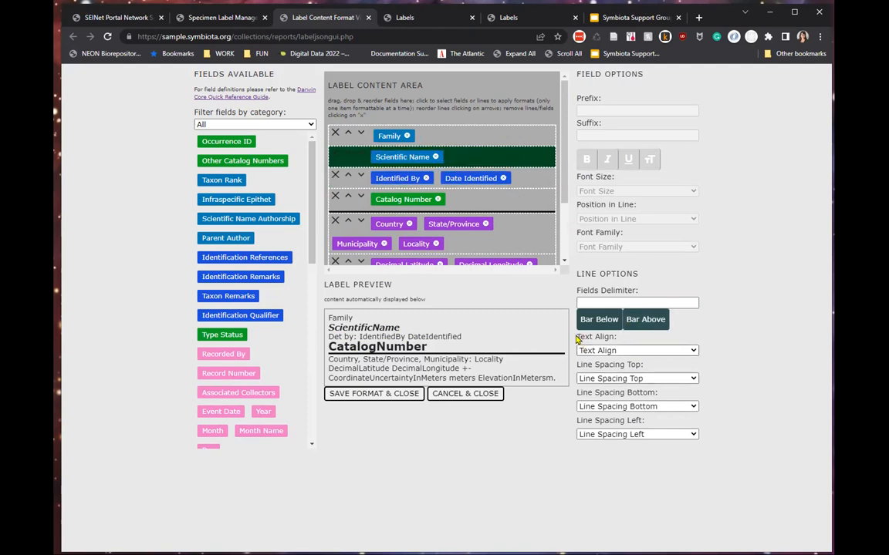
left_click_drag(585, 275, 644, 278)
left_click(645, 279)
left_click(685, 407)
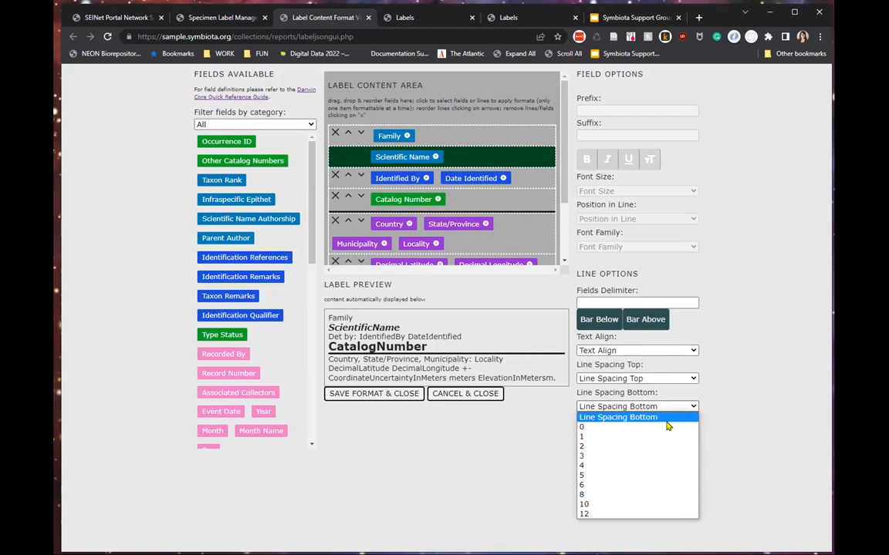
left_click(662, 439)
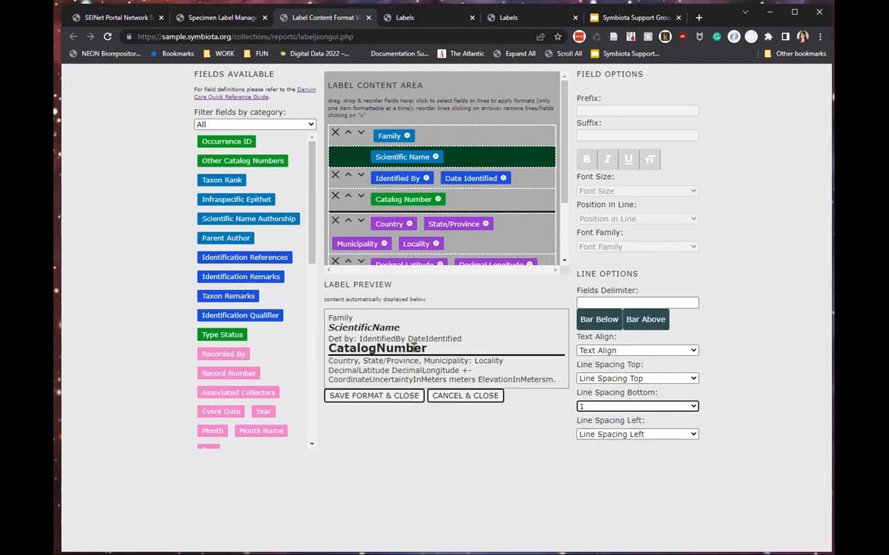
left_click(416, 334)
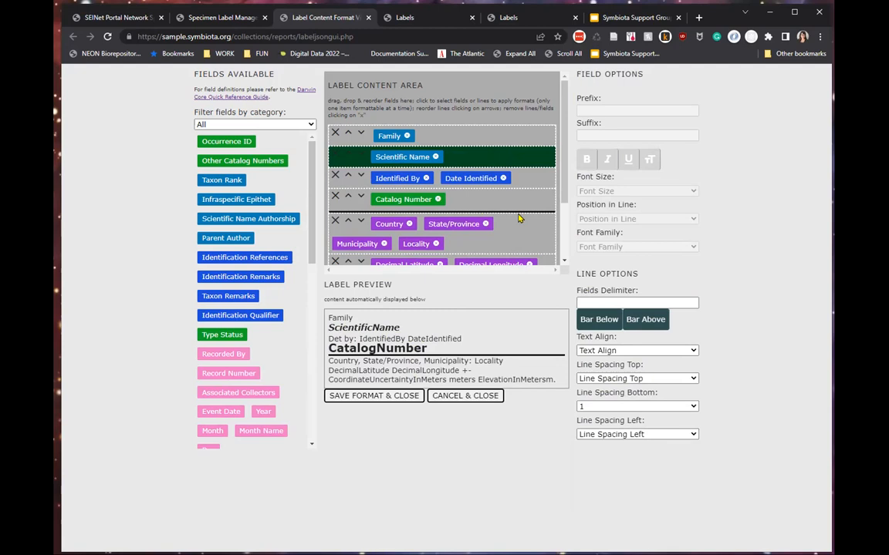
Filter the available fields by the Specimen category and add Occurrence Remarks to the empty last line of the label.
scroll(518, 219, "down", 2)
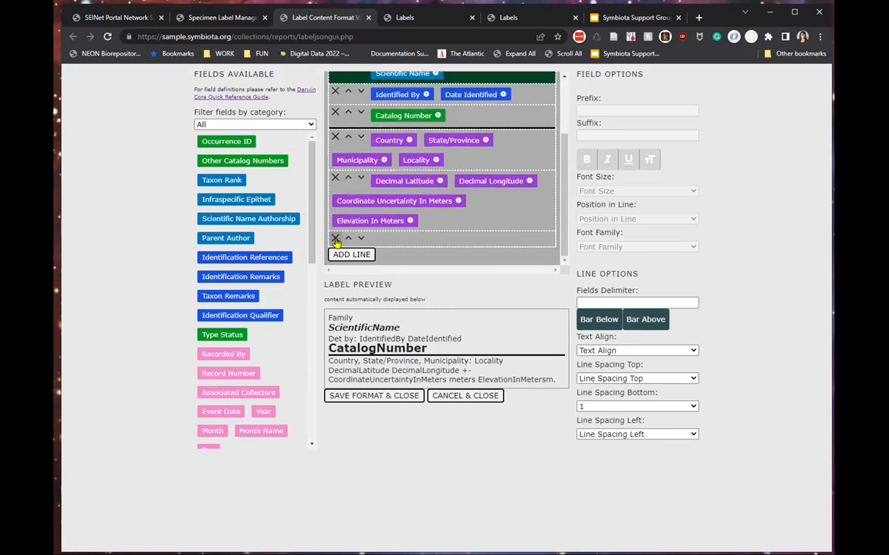
left_click(399, 243)
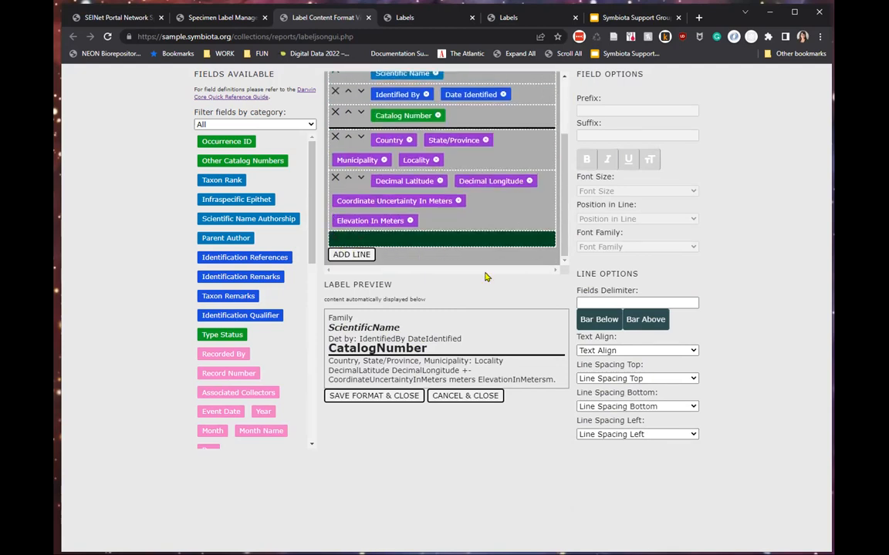
scroll(491, 272, "up", 2)
scroll(480, 242, "down", 2)
left_click(246, 125)
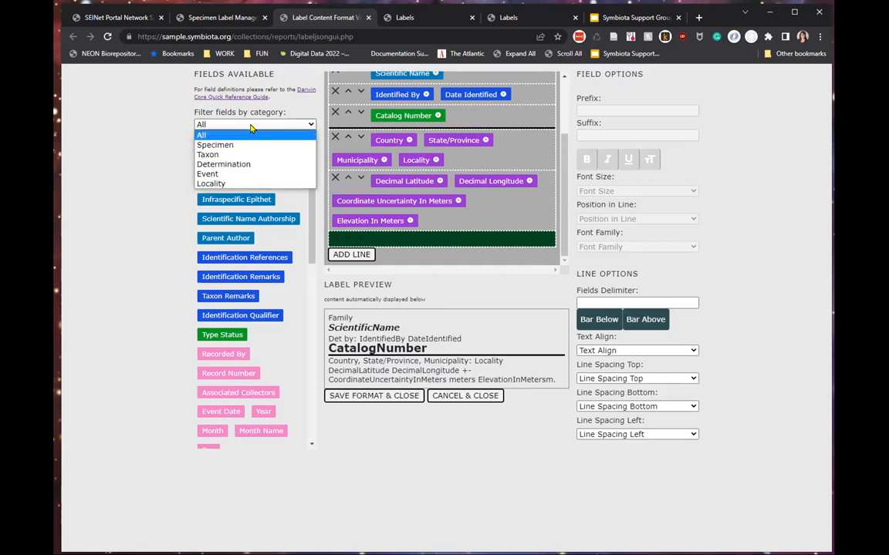
left_click(214, 145)
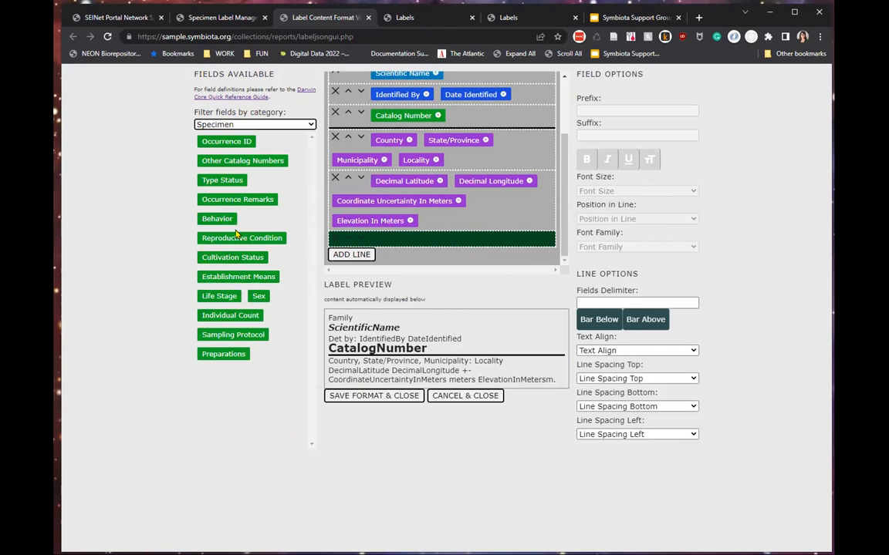
left_click_drag(230, 200, 380, 243)
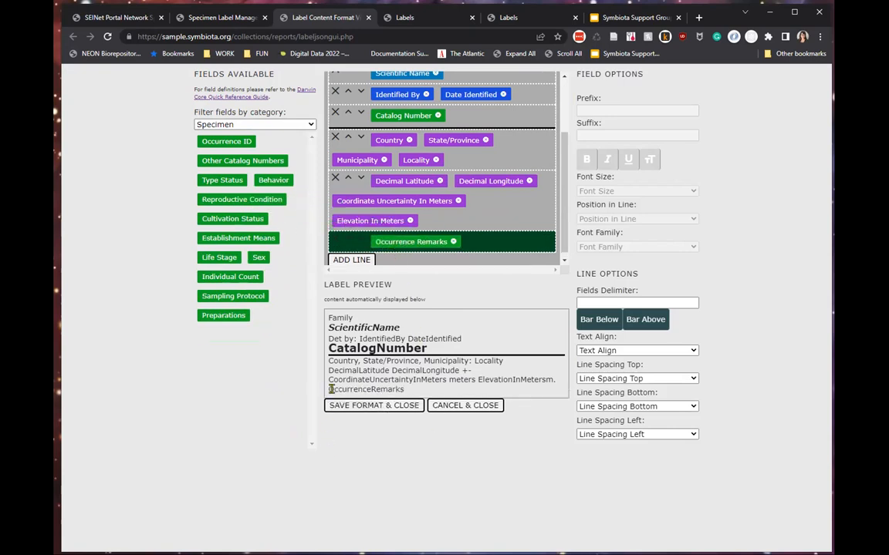
left_click_drag(330, 389, 406, 393)
Set the font size of the Occurrence Remarks field to X-Small.
left_click(474, 242)
left_click(414, 243)
left_click(626, 192)
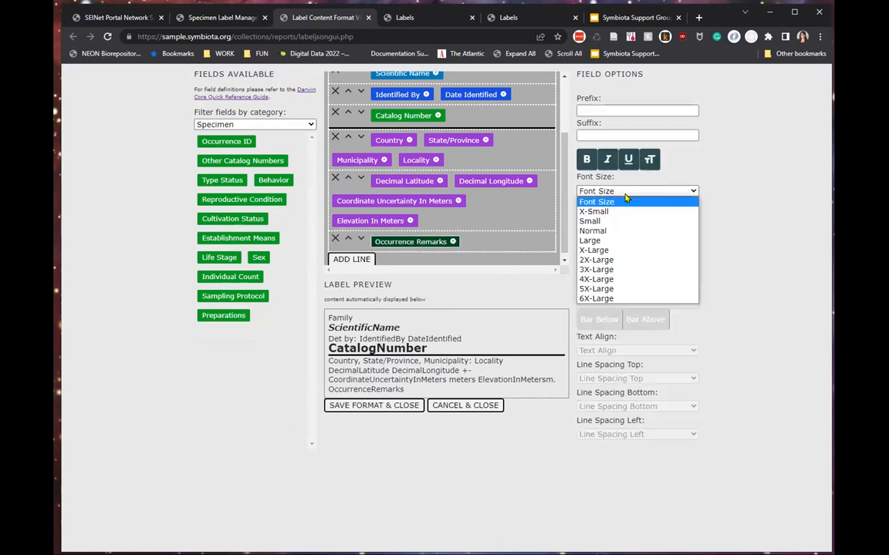
left_click(617, 212)
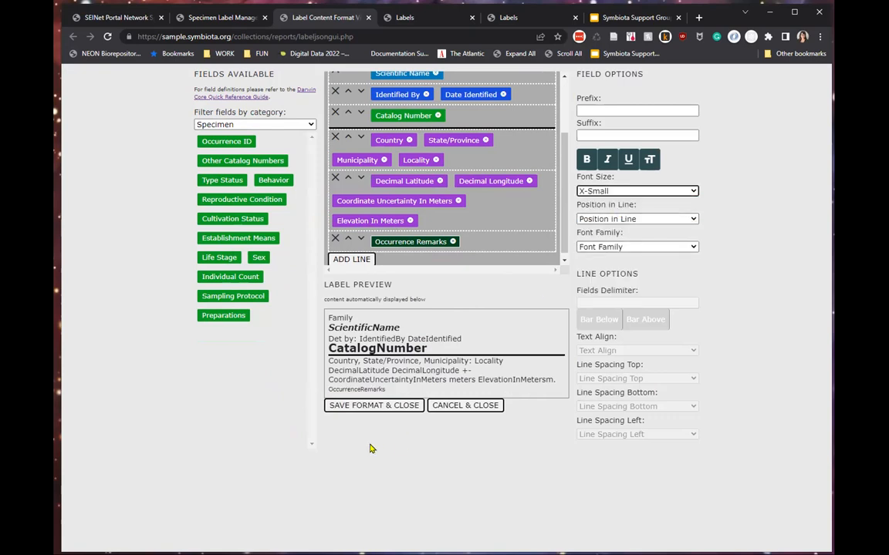
Set the top line spacing of the Occurrence Remarks line to 2.
left_click(486, 243)
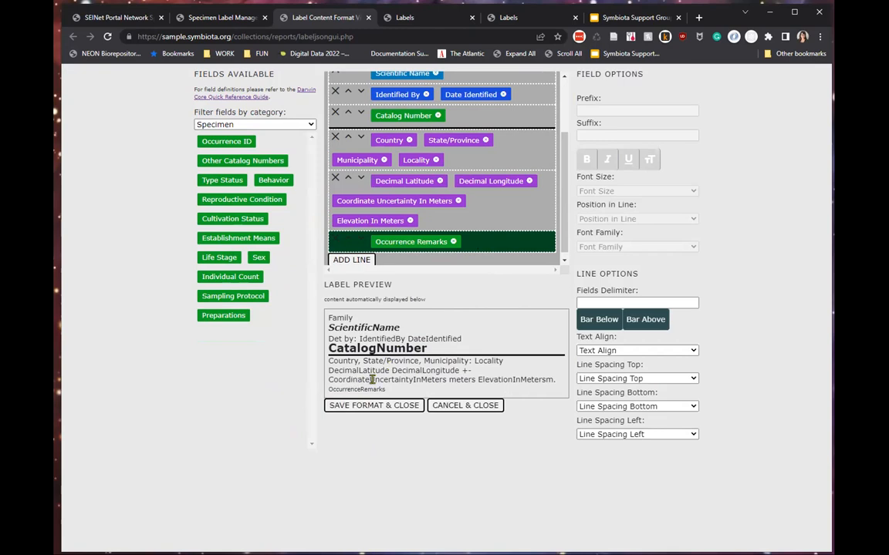
left_click(606, 409)
left_click(606, 407)
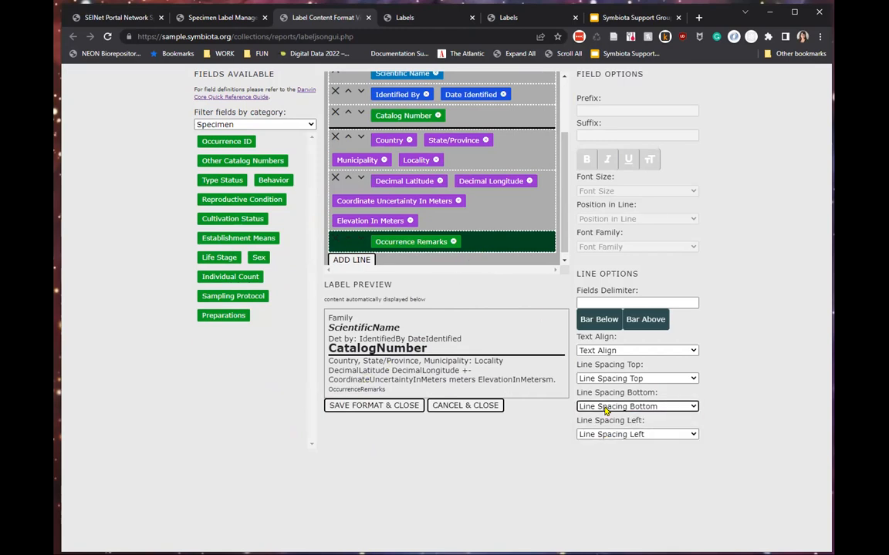
left_click(606, 379)
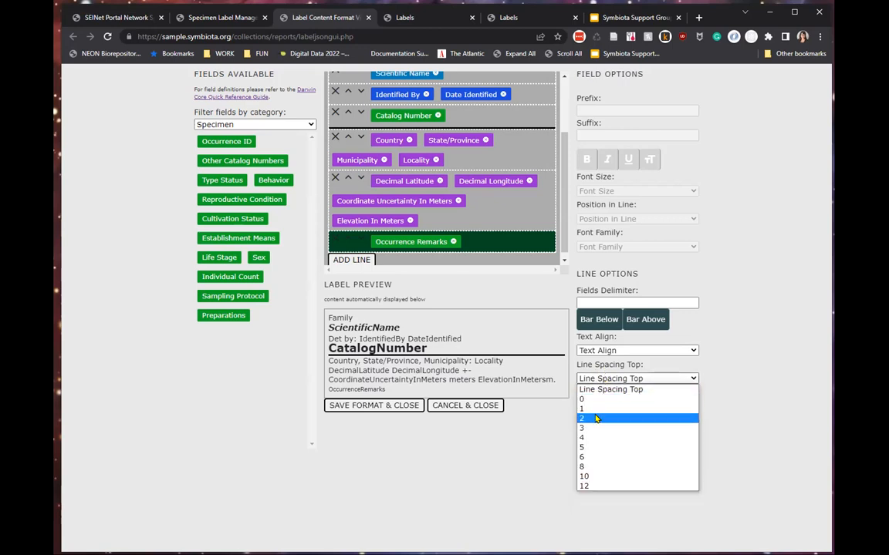
left_click(595, 419)
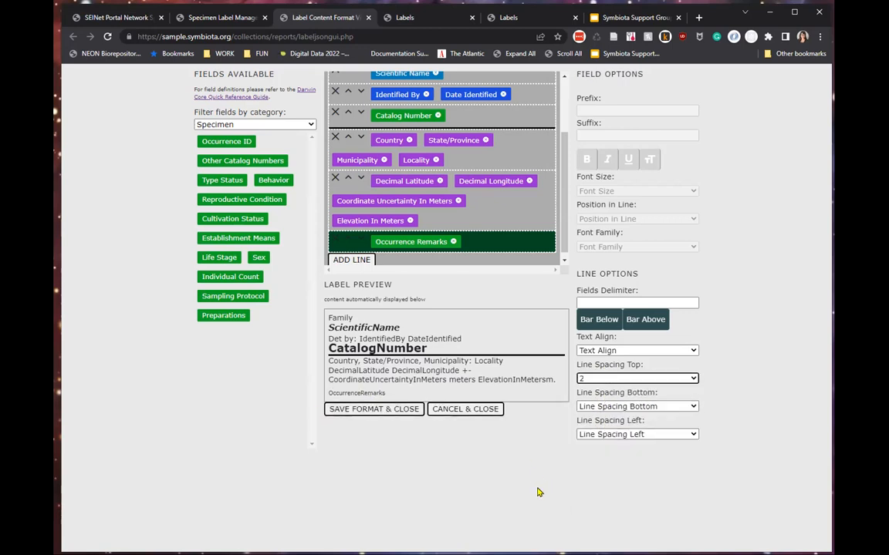
Set the Scientific Name field's font family to Brush Script MT (cursive), then save the format and close the visual editor.
scroll(463, 216, "up", 2)
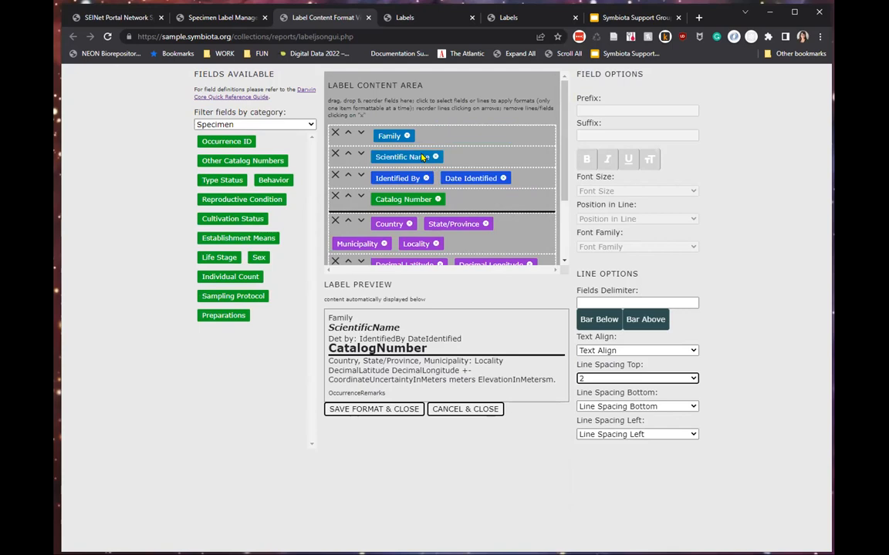
left_click(397, 157)
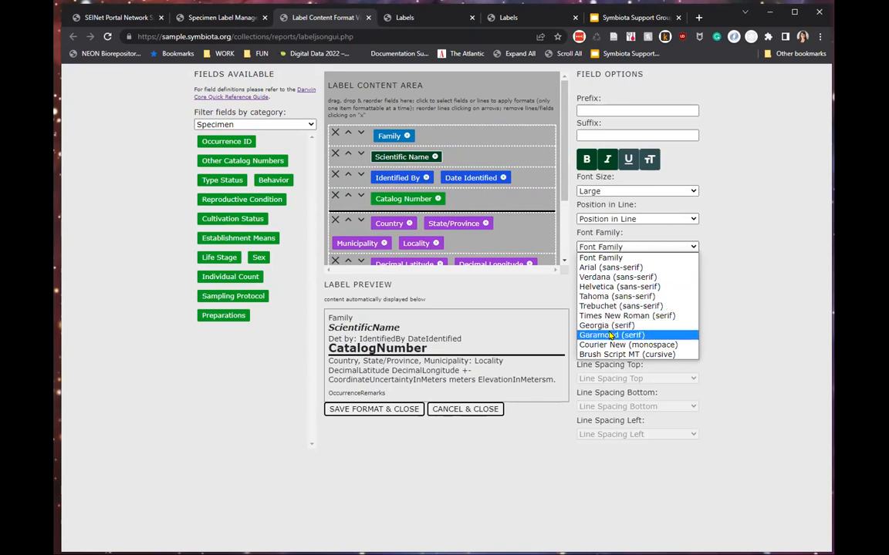
left_click(603, 354)
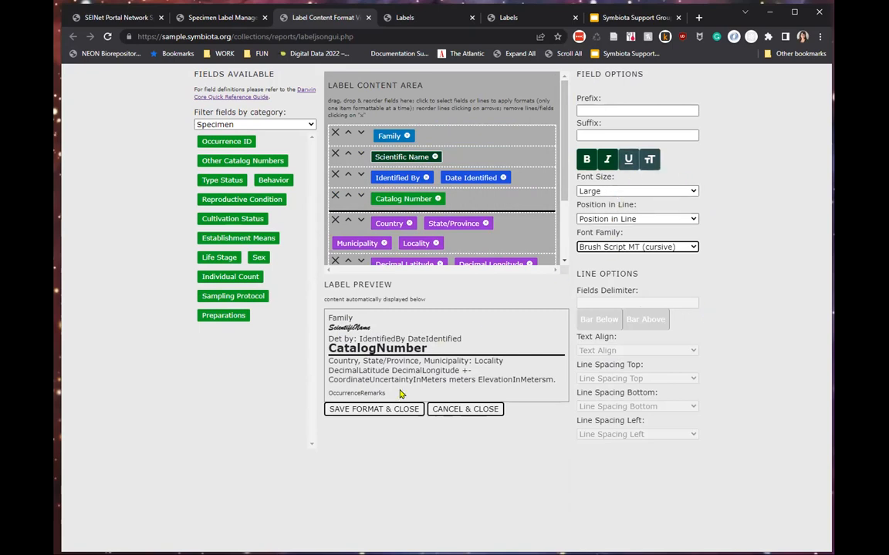
left_click(357, 413)
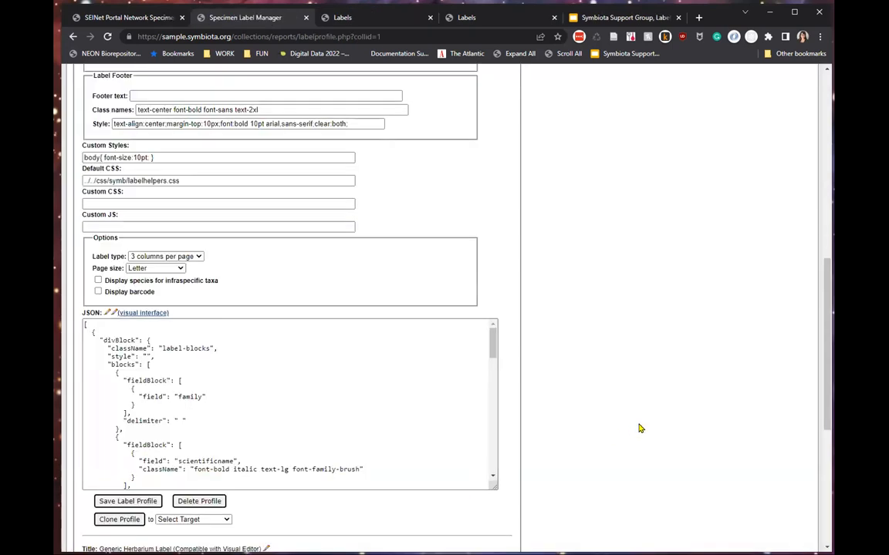
Look over the updated JSON and save the label profile.
left_click(466, 327)
scroll(368, 245, "up", 2)
scroll(367, 243, "down", 2)
scroll(367, 244, "up", 2)
scroll(368, 244, "down", 2)
left_click(128, 502)
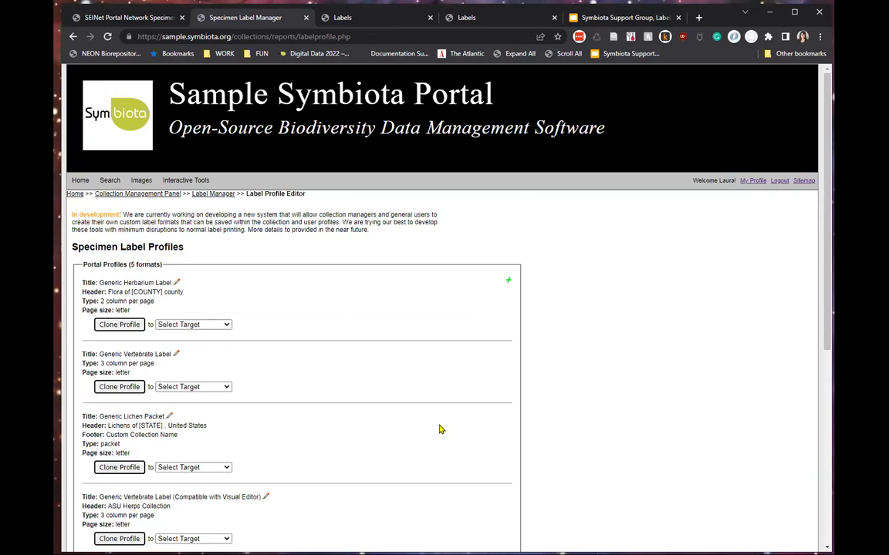
Return to the label manager, filter the specimen records by the Label demo SSH Group project and select all of them.
left_click(204, 195)
left_click(170, 311)
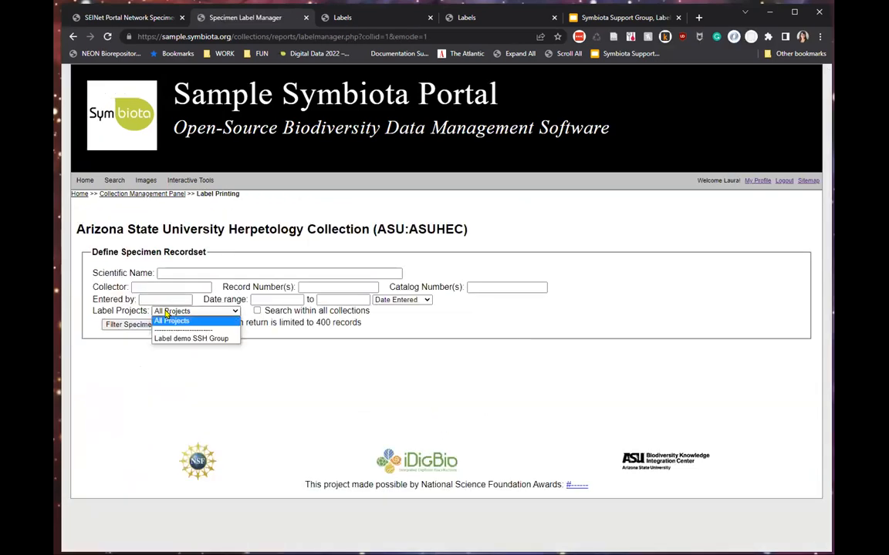
left_click(198, 341)
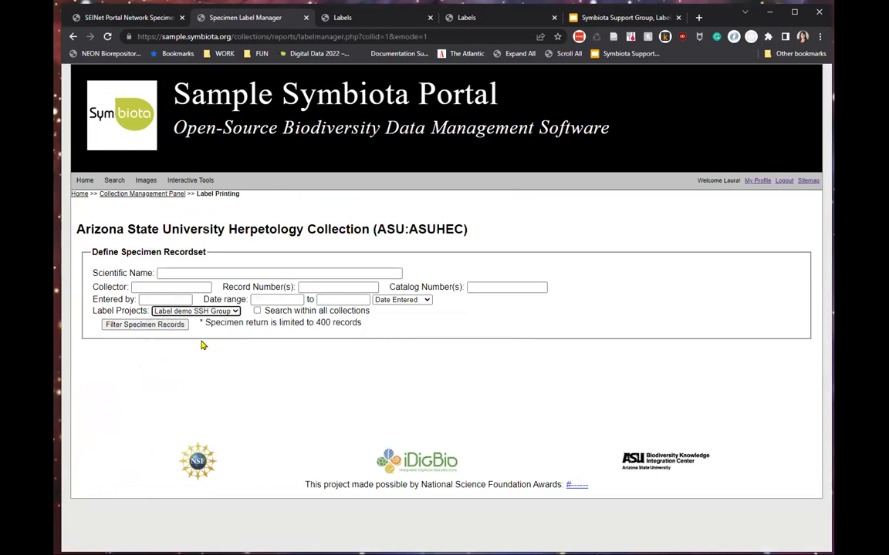
left_click(133, 325)
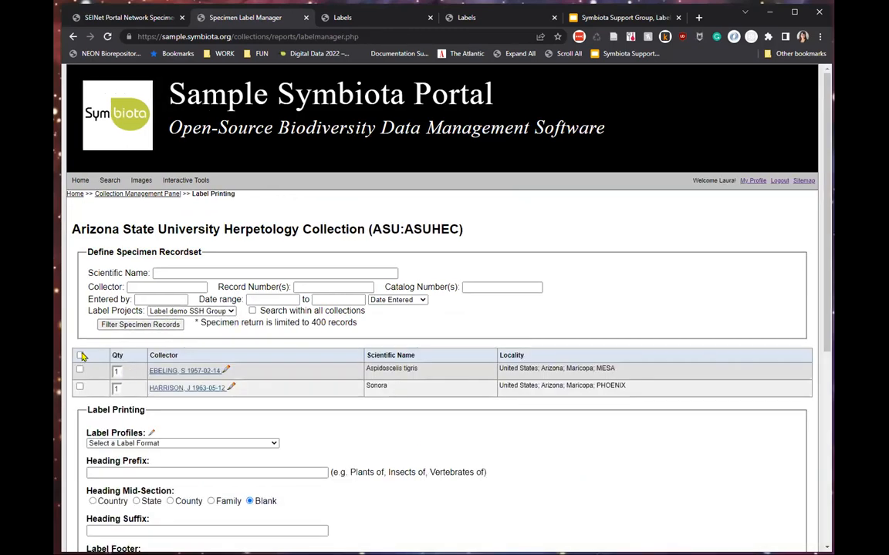
left_click(80, 355)
Apply the Generic Vertebrate Label (Compatible with Visual Editor) profile to the selected records and print the labels in the browser.
scroll(362, 390, "down", 2)
left_click(154, 282)
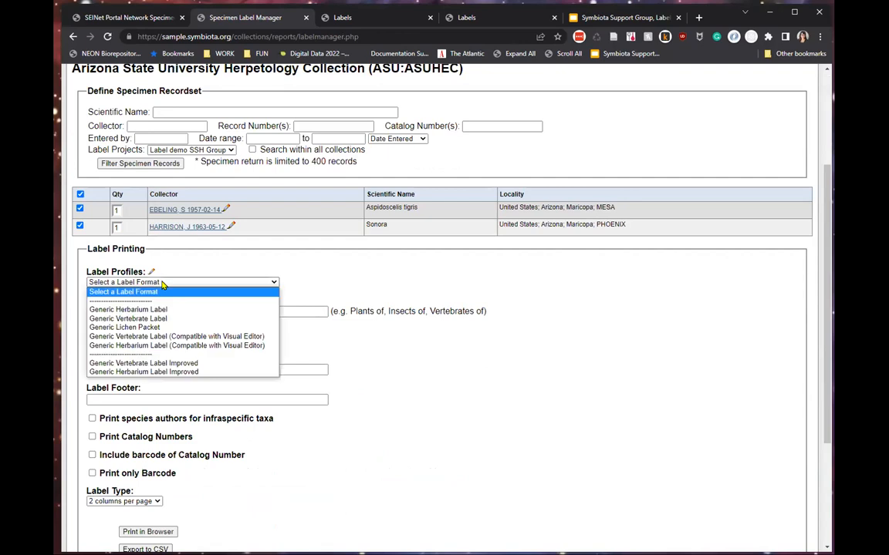
left_click(179, 340)
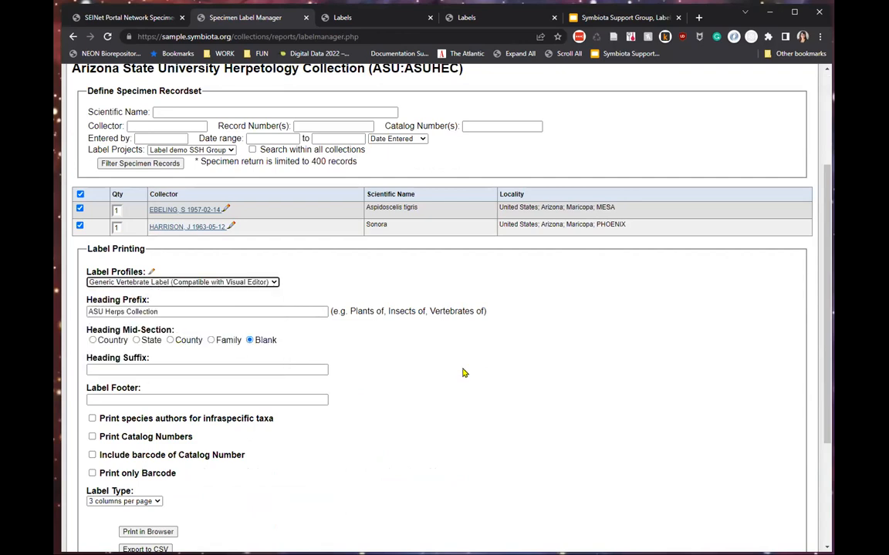
scroll(433, 363, "down", 2)
left_click(167, 427)
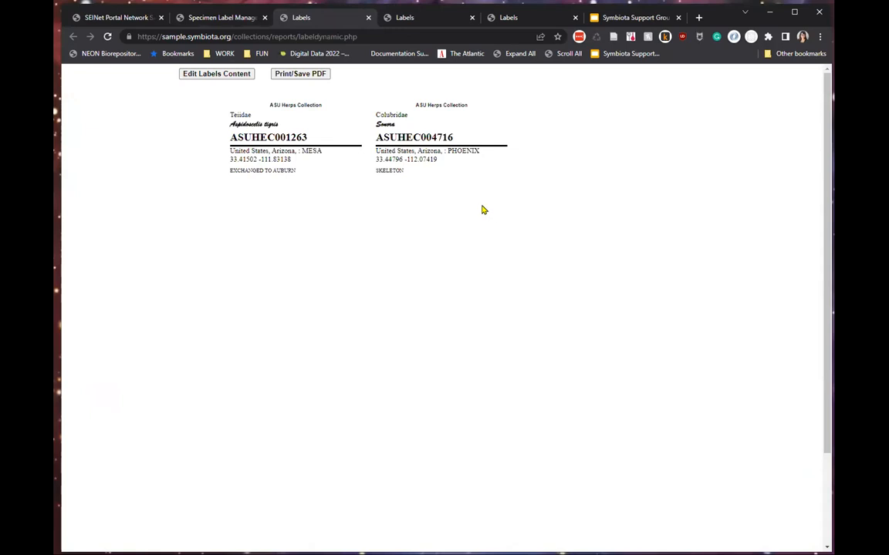
Examine the occurrence remarks and the cursive scientific names on the printed ASU Herps Collection labels.
left_click_drag(231, 171, 309, 169)
left_click_drag(405, 170, 370, 173)
left_click(376, 140)
double_click(244, 125)
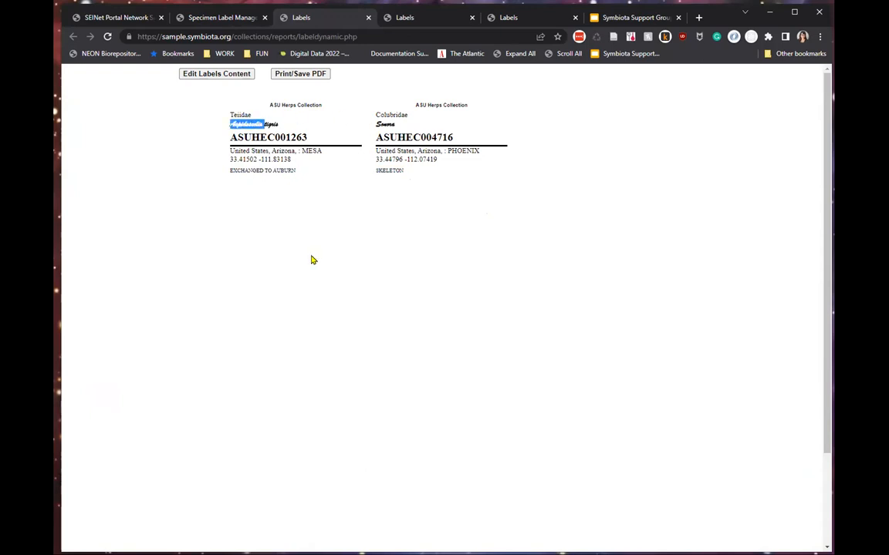
left_click(233, 131)
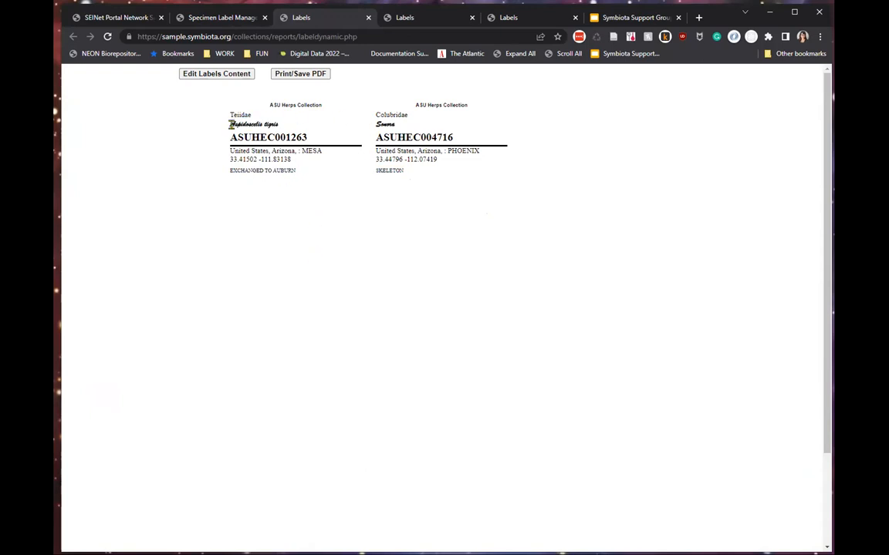
left_click_drag(230, 124, 279, 125)
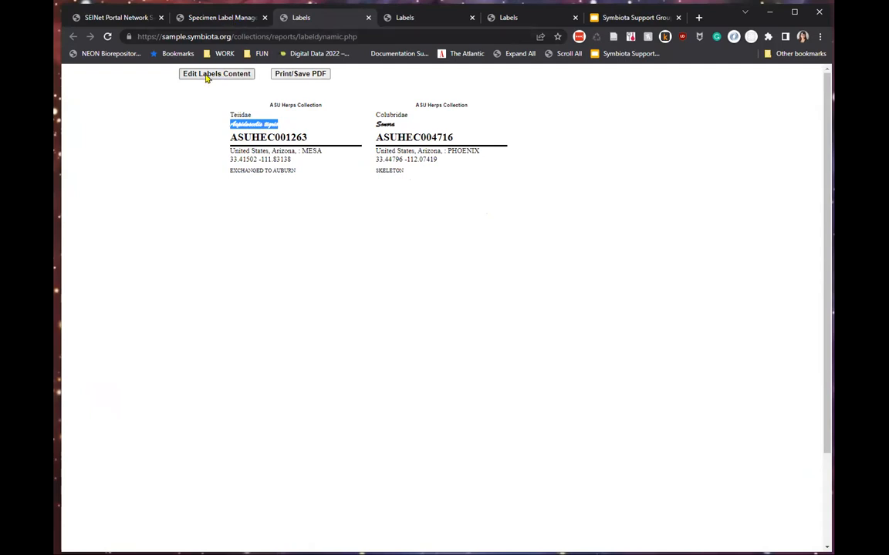
Switch to the Google Slides presentation and view the "Demo: Customizing formats" and "Advanced customizations require coding" slides.
left_click(219, 17)
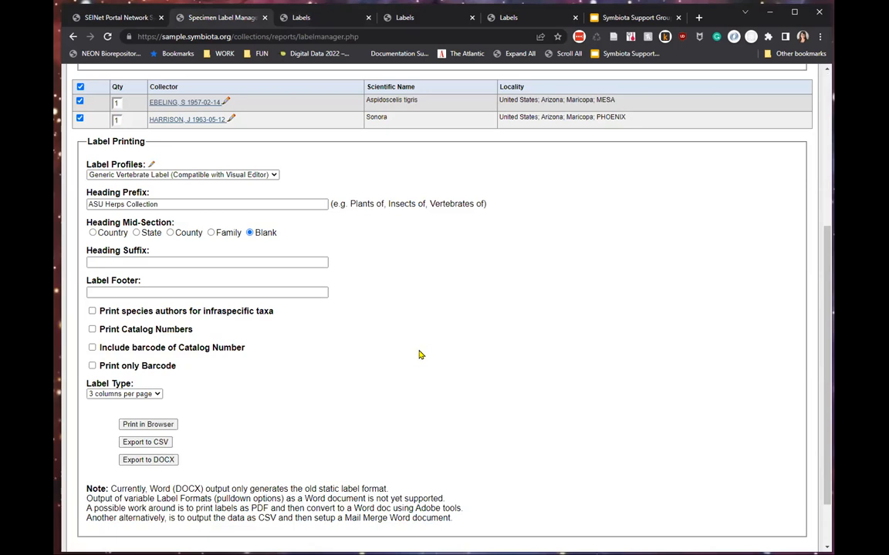
left_click(625, 17)
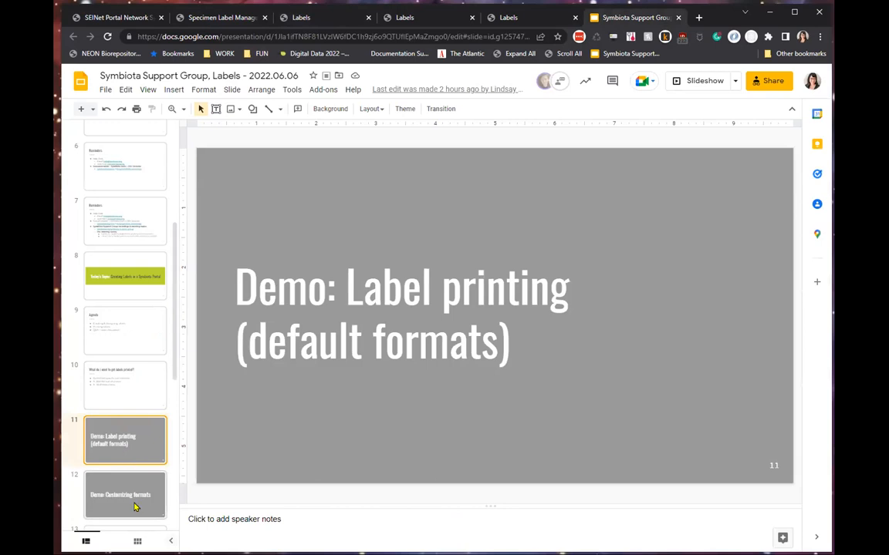
left_click(135, 507)
scroll(135, 494, "down", 2)
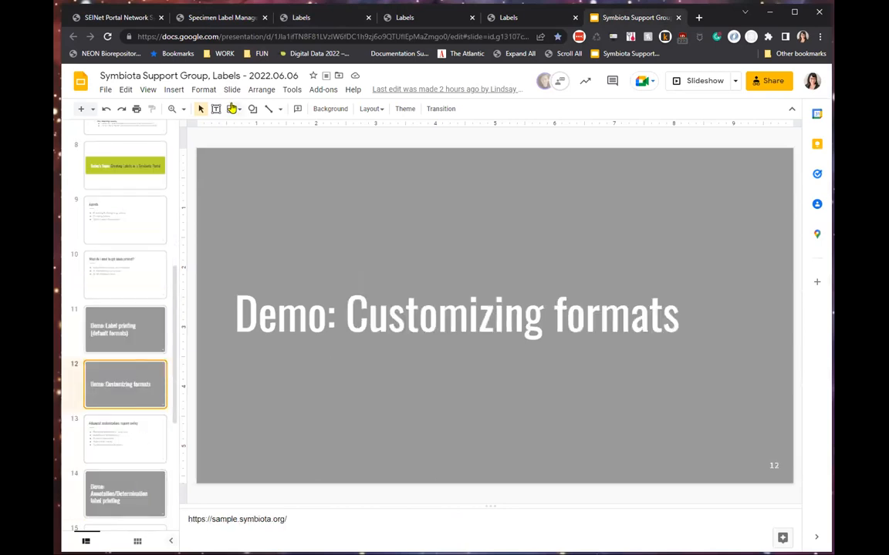
left_click(108, 17)
left_click(232, 17)
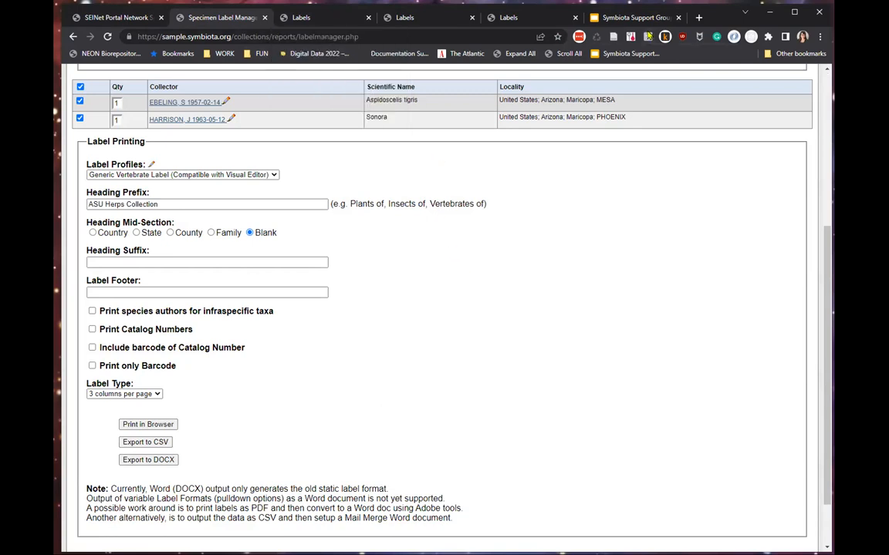
left_click(606, 15)
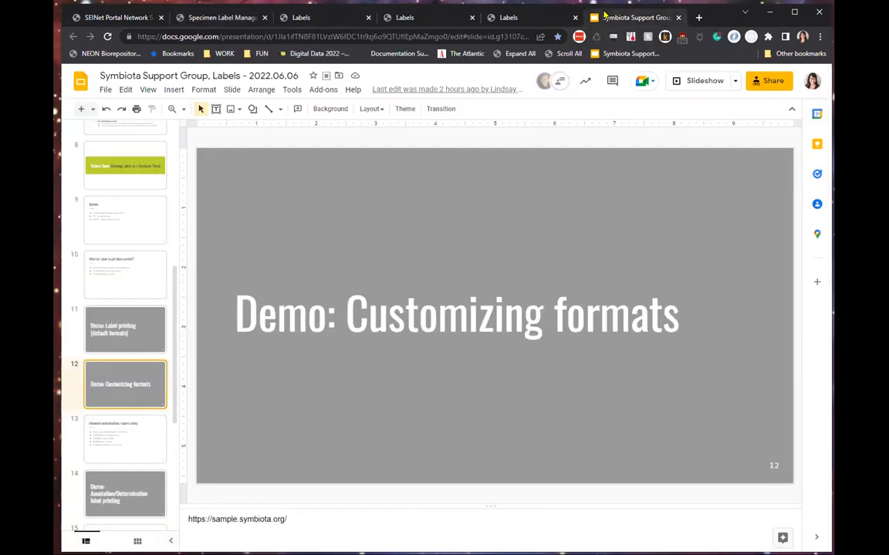
left_click(130, 431)
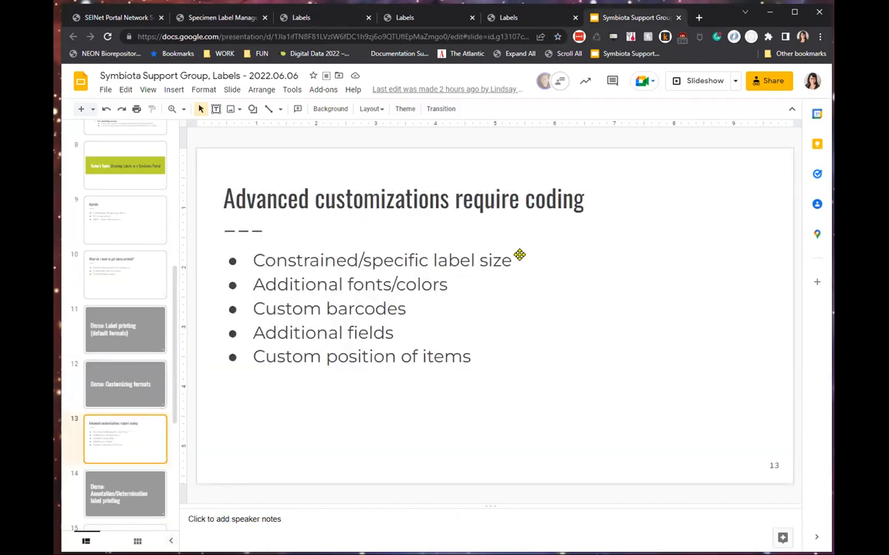
Return to the label manager and open the Generic Vertebrate Label (Compatible with Visual Editor) profile in the visual editor.
left_click(300, 17)
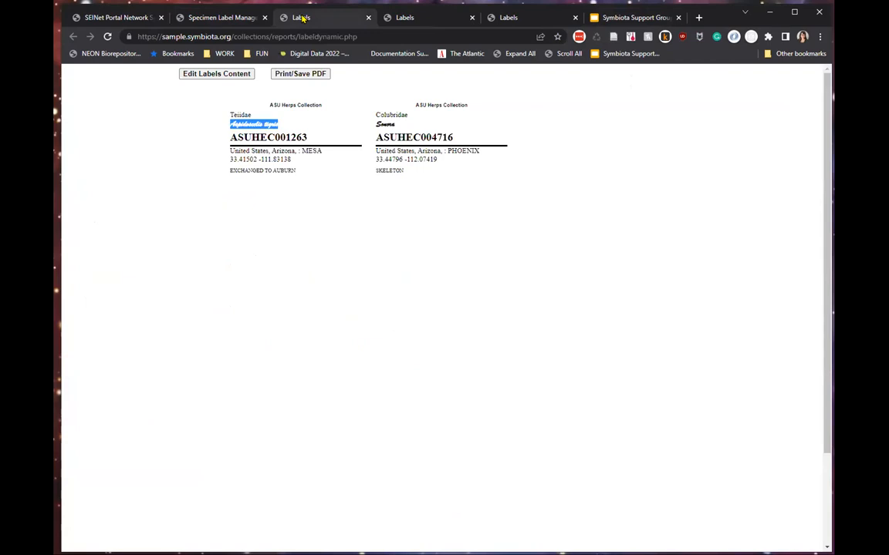
left_click(229, 16)
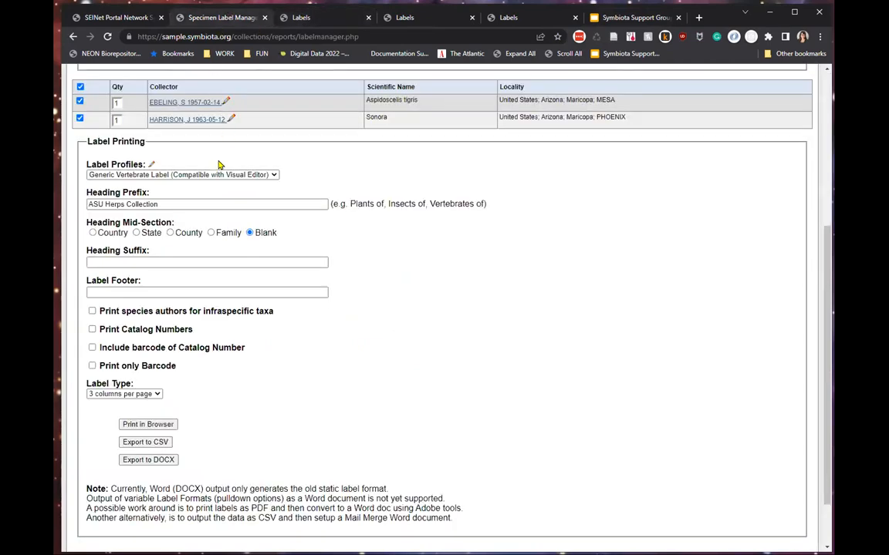
left_click(152, 164)
scroll(363, 295, "down", 3)
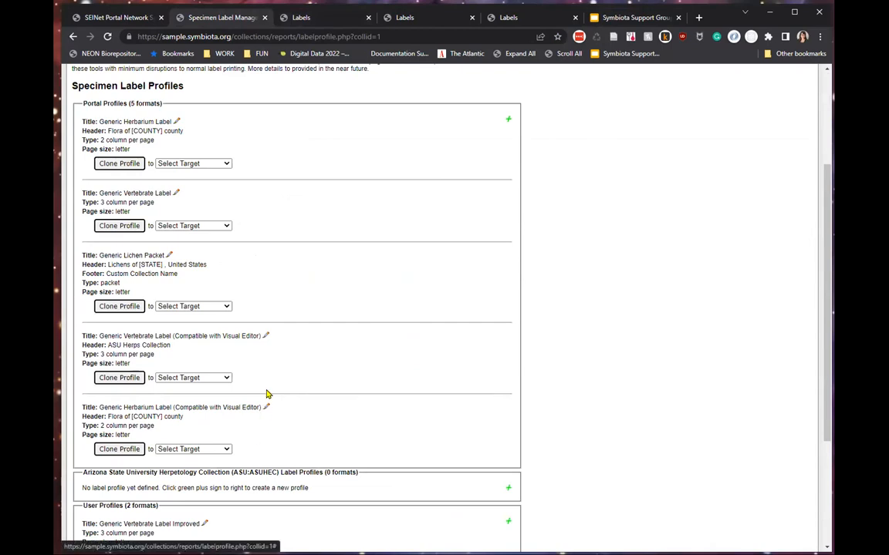
left_click(266, 337)
scroll(193, 358, "down", 4)
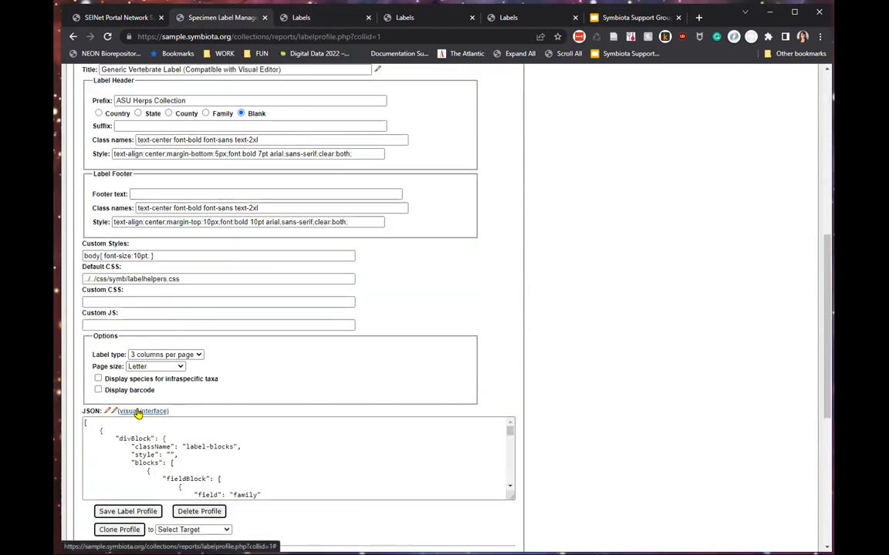
left_click(147, 411)
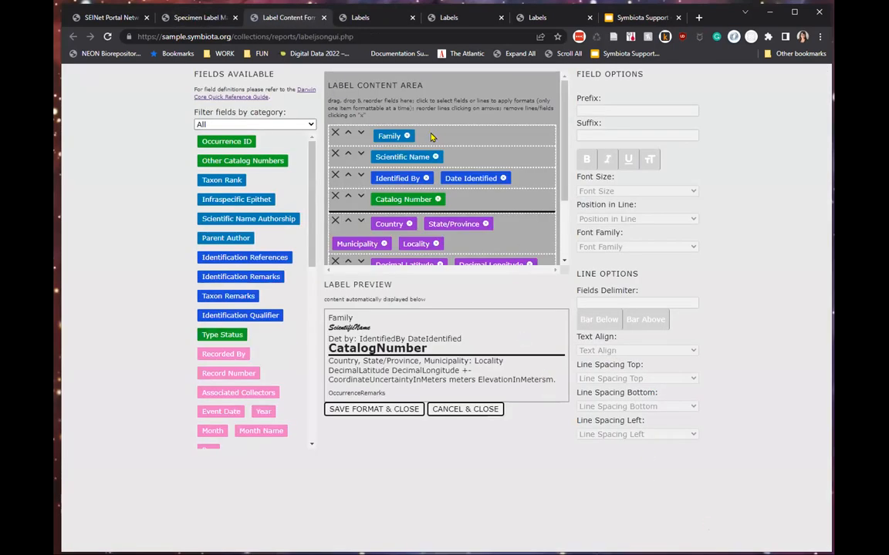
Inspect the prefix settings of the Family and Identified By fields and how the prefix shows in the label preview.
left_click(381, 137)
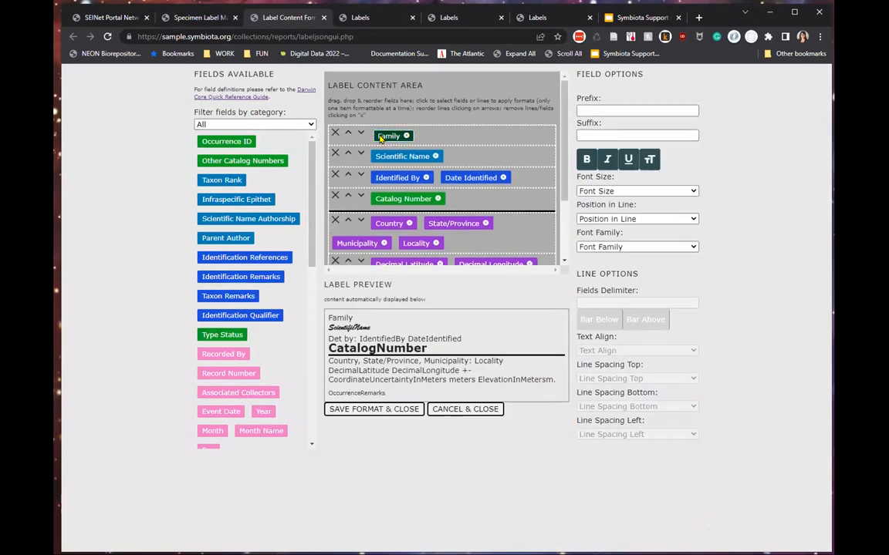
left_click(603, 111)
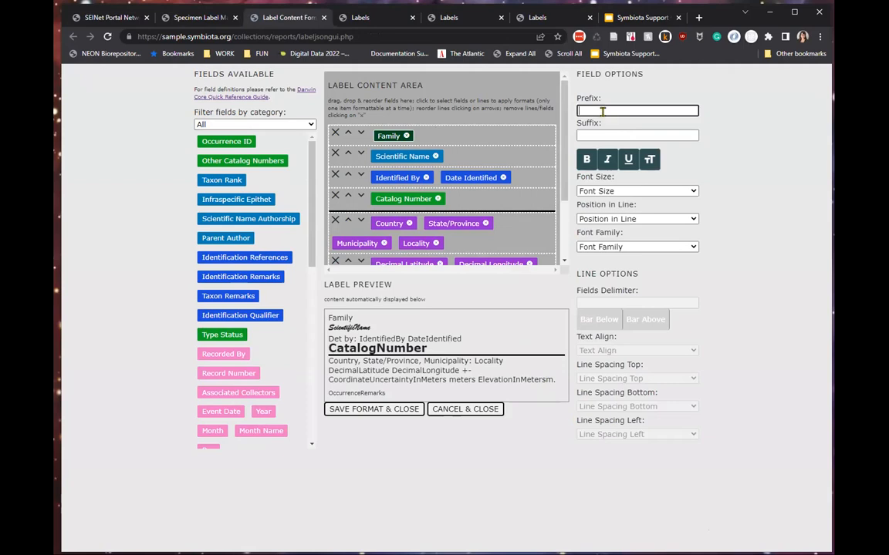
left_click(395, 178)
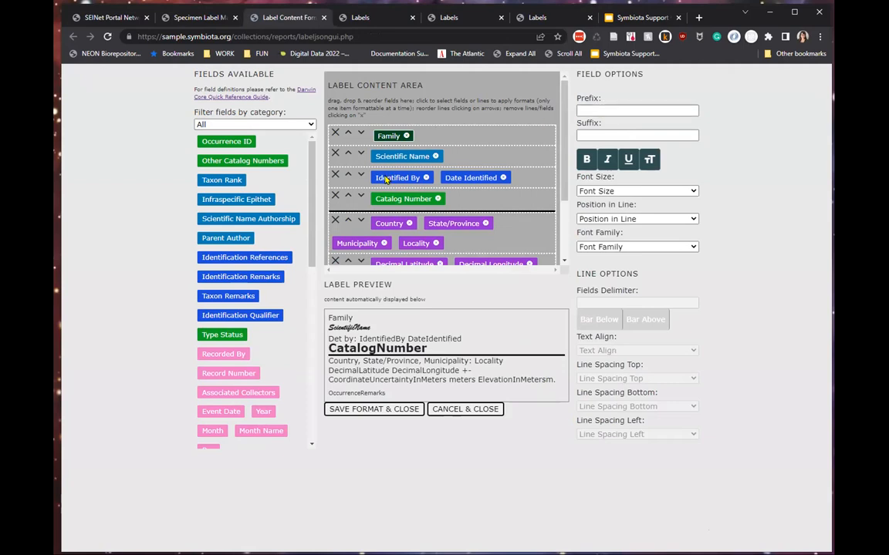
left_click_drag(329, 340, 359, 340)
left_click_drag(611, 111, 577, 112)
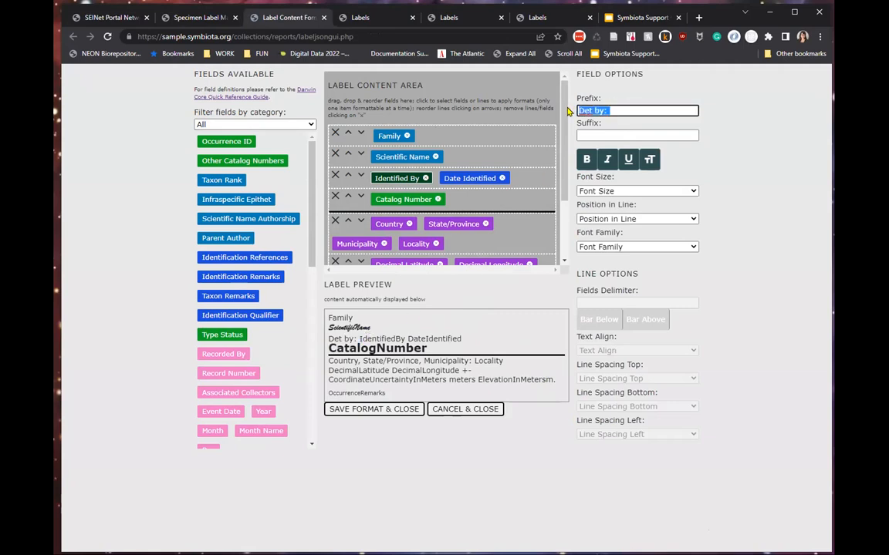
Enclose the Date Identified field in parentheses by giving it the prefix "(" and the suffix ")".
left_click(463, 180)
left_click(458, 181)
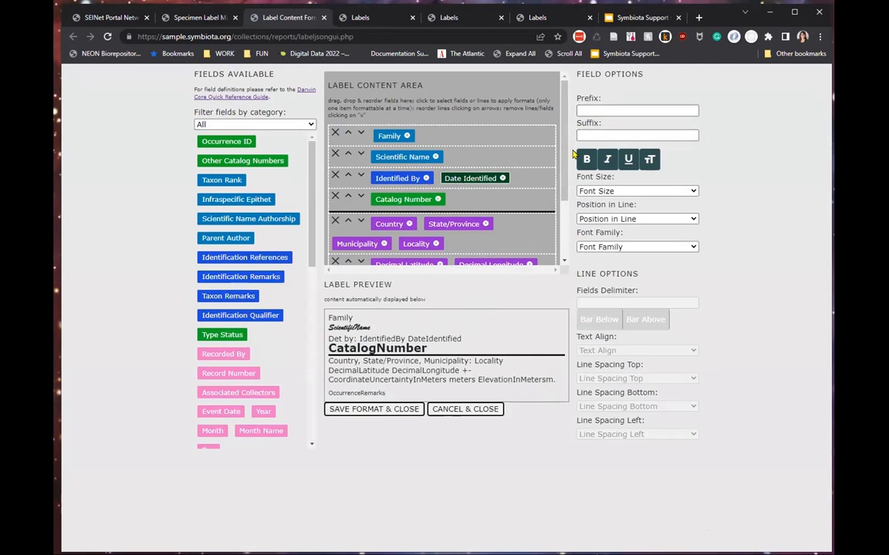
left_click(599, 109)
left_click(530, 186)
left_click(470, 181)
left_click(602, 111)
type("(")
left_click(606, 136)
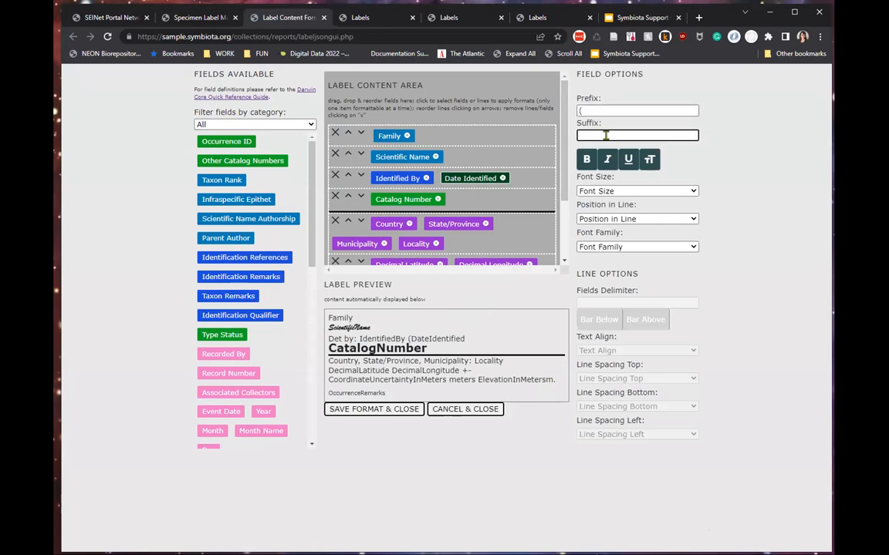
left_click_drag(471, 340, 403, 338)
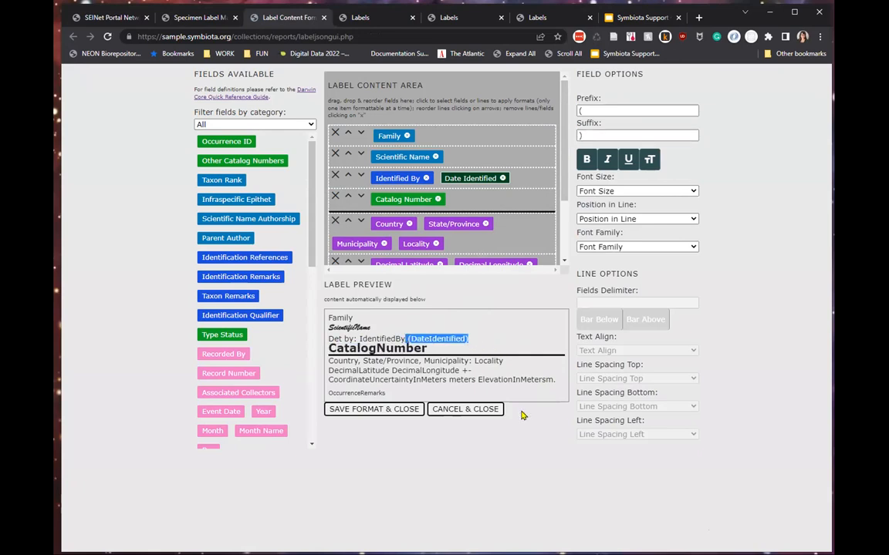
Review the font size, position in line and font family options for the Catalog Number field.
left_click(390, 199)
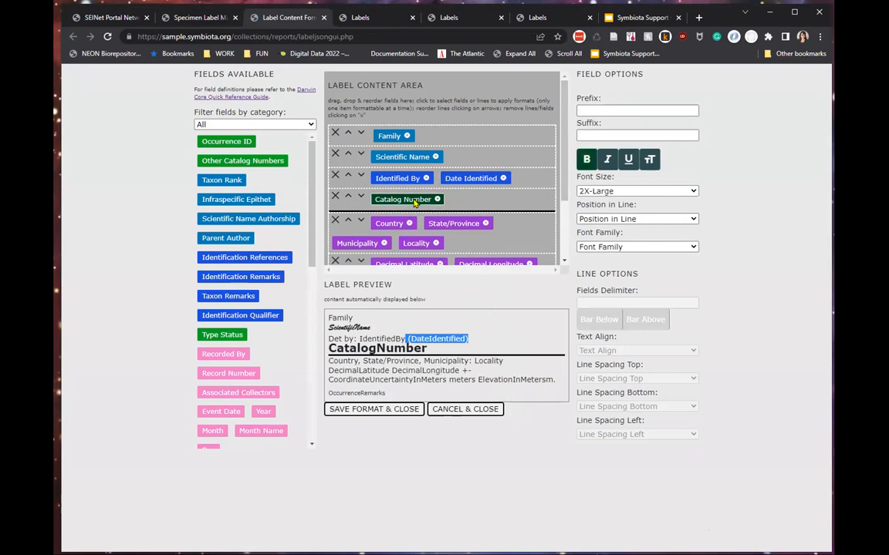
left_click(608, 191)
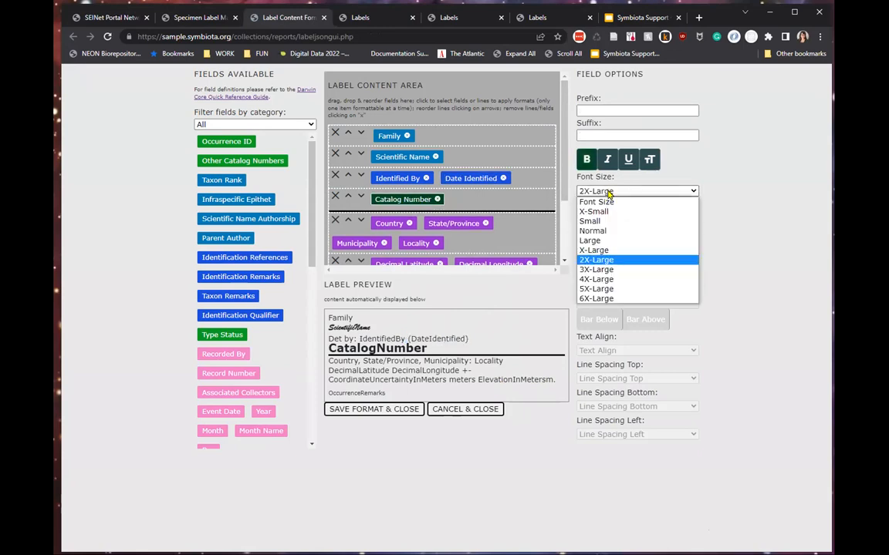
left_click(609, 192)
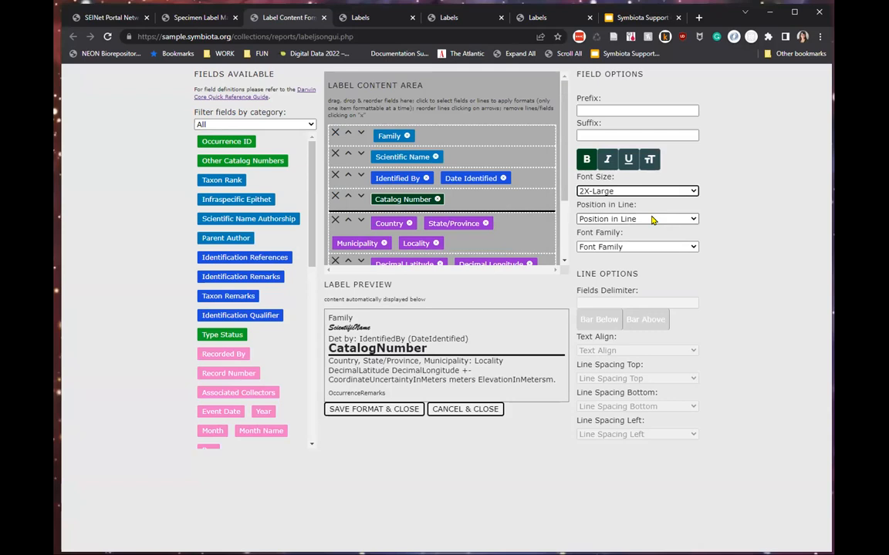
left_click(653, 221)
left_click(653, 221)
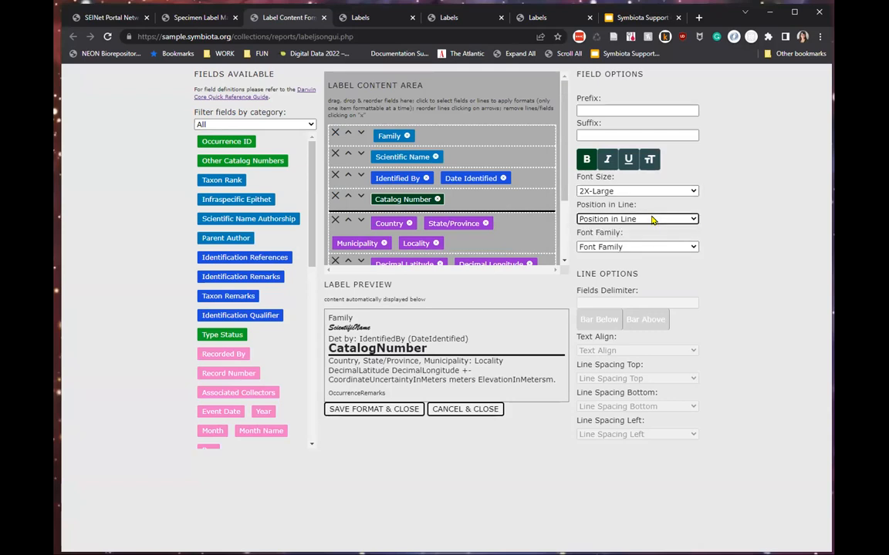
left_click(636, 247)
left_click(746, 232)
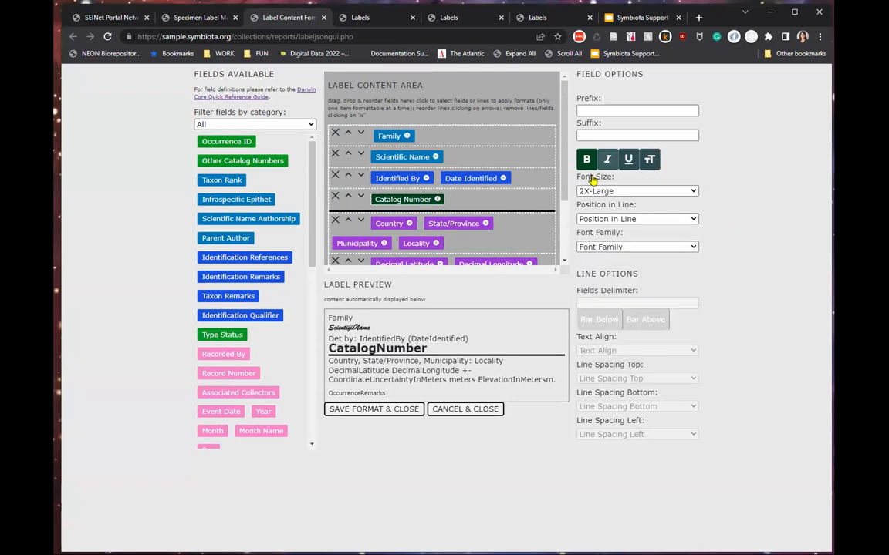
Check the line options for the Family, Scientific Name, Identified By and Catalog Number lines.
left_click(488, 136)
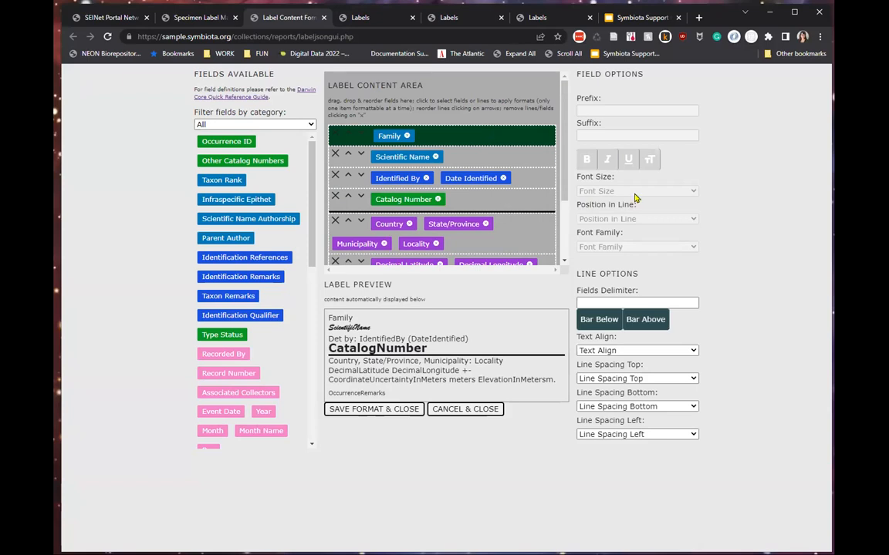
left_click(500, 160)
left_click(493, 179)
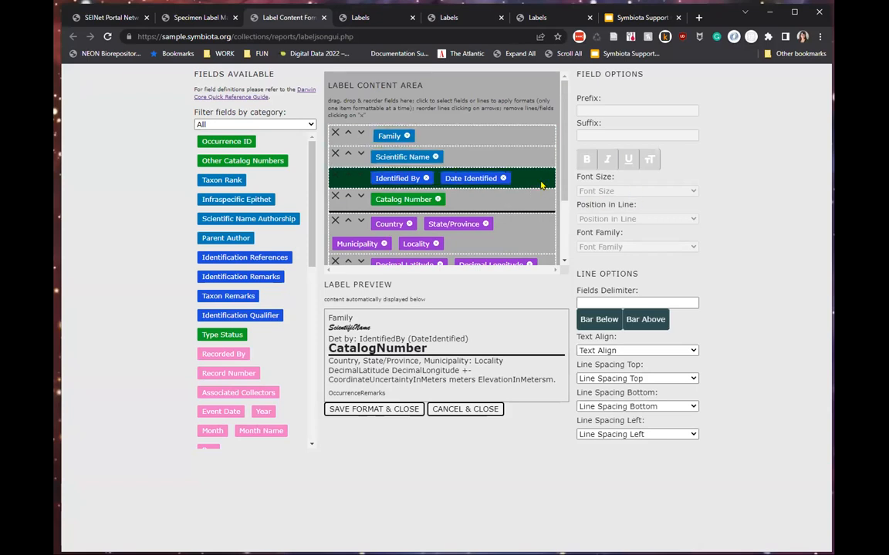
left_click(508, 201)
left_click(529, 140)
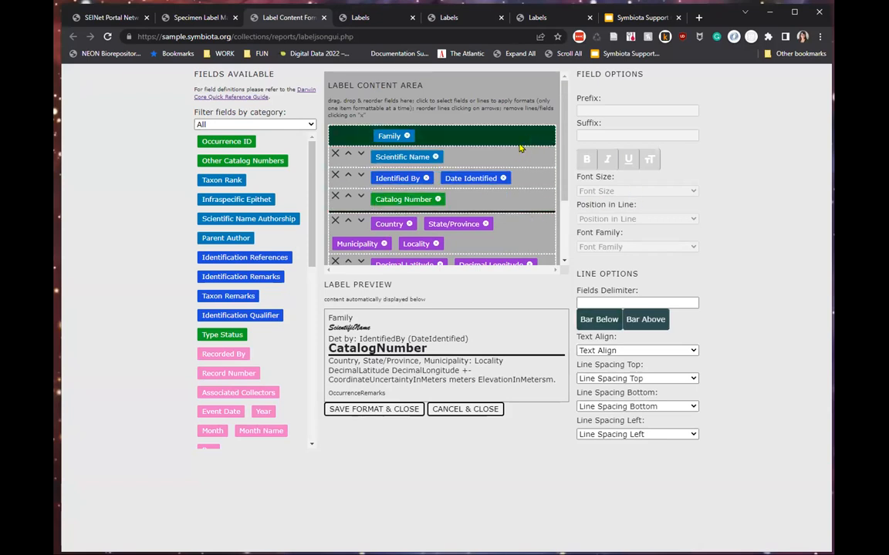
Move the Scientific Name line above the Family line and remove the Occurrence Remarks line.
left_click(523, 166)
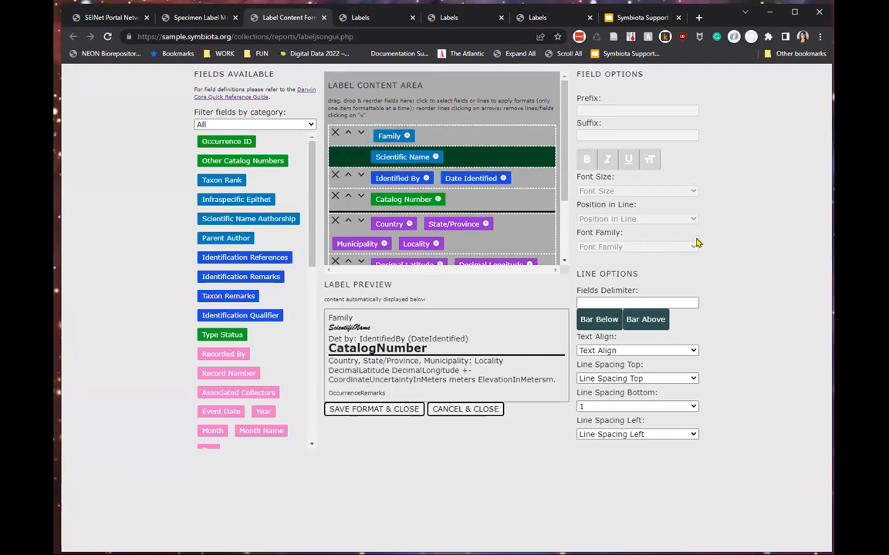
left_click(348, 134)
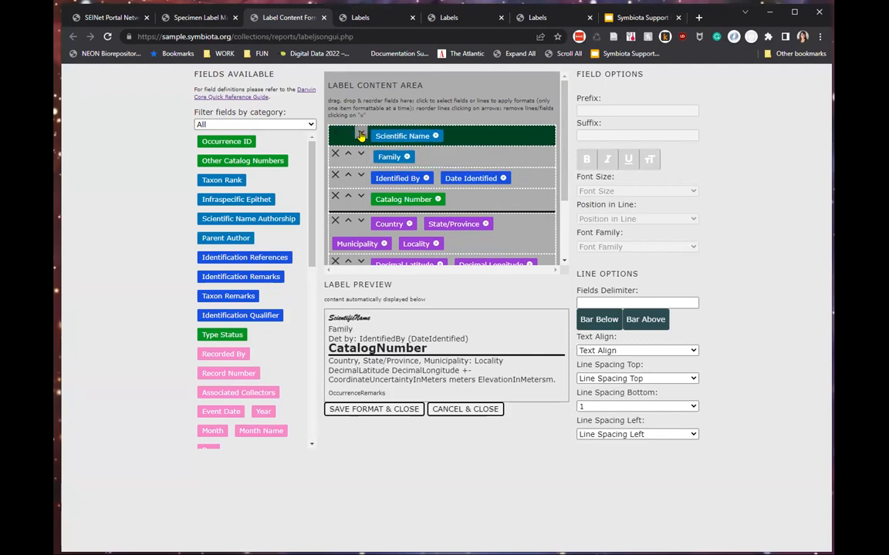
scroll(388, 175, "down", 2)
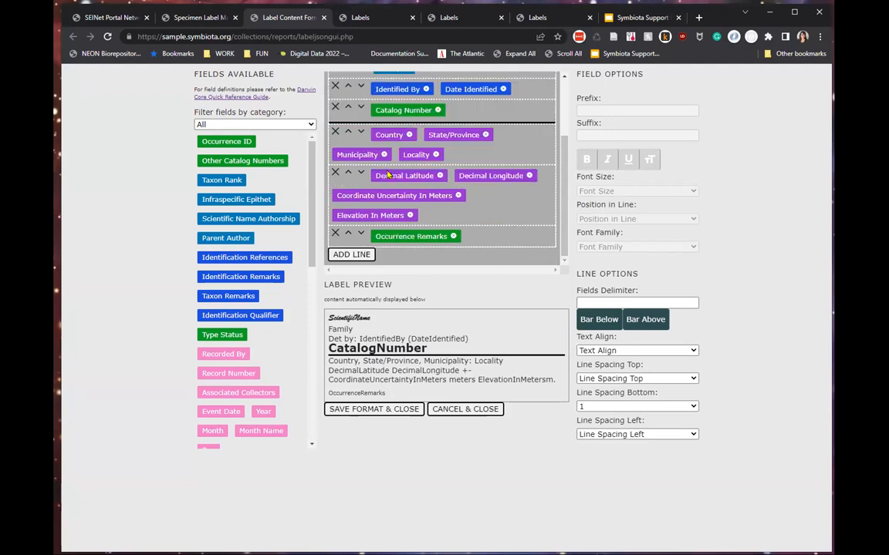
left_click(335, 233)
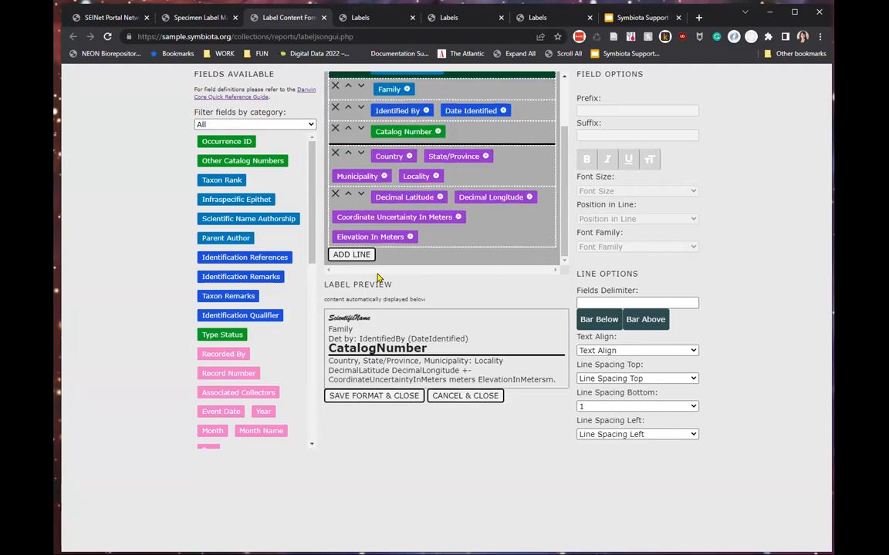
Set the fields delimiter of the line with coordinates, coordinate uncertainty and elevation to a comma followed by a space.
left_click(472, 165)
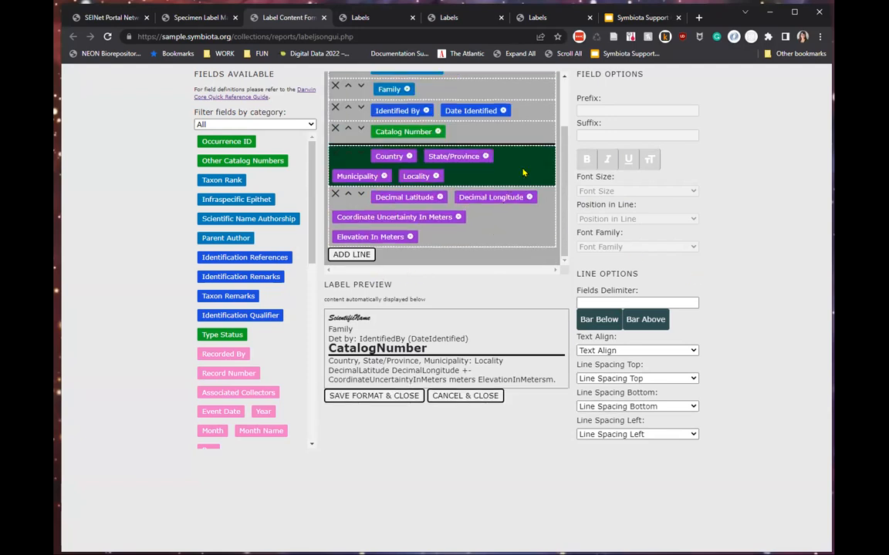
left_click(598, 304)
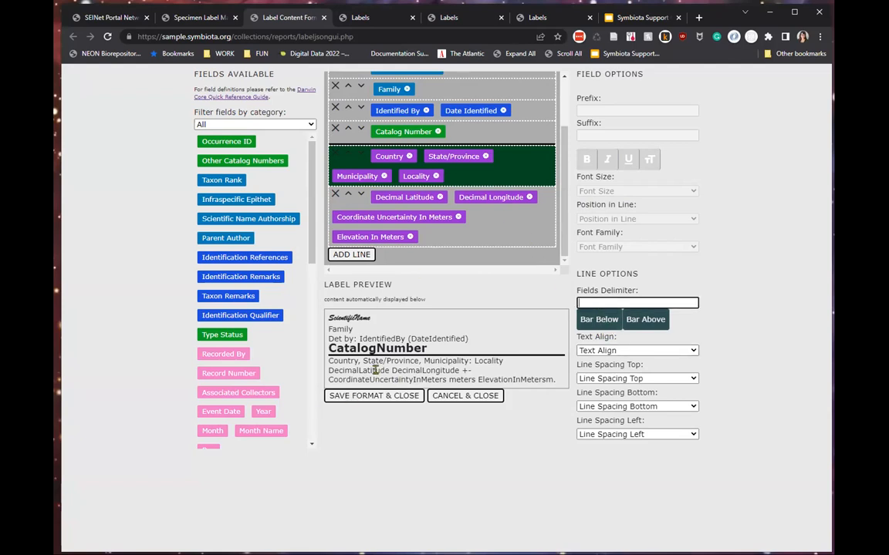
left_click(487, 226)
left_click(430, 246)
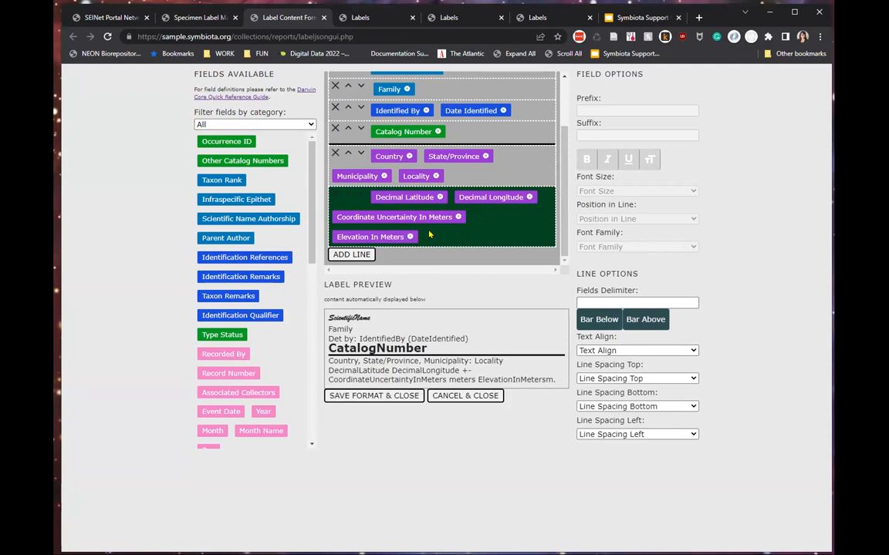
left_click(630, 301)
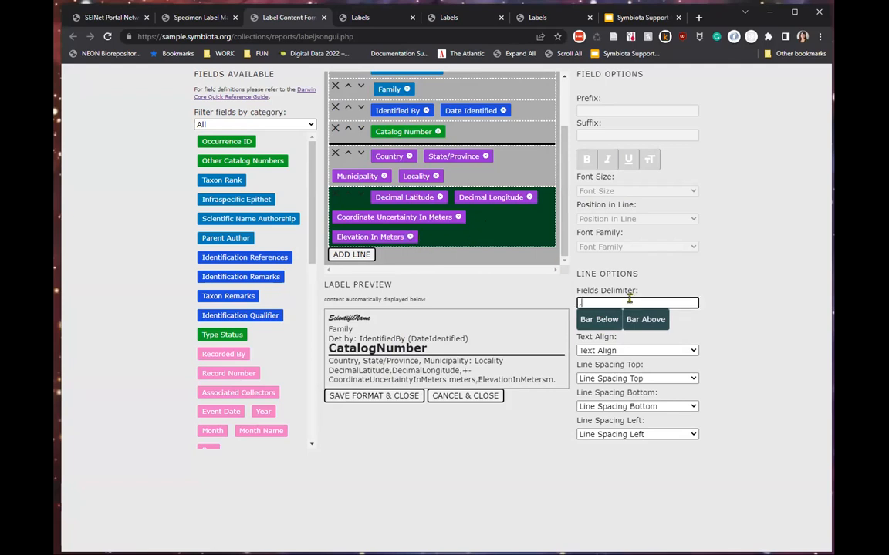
left_click_drag(328, 371, 563, 387)
left_click(555, 422)
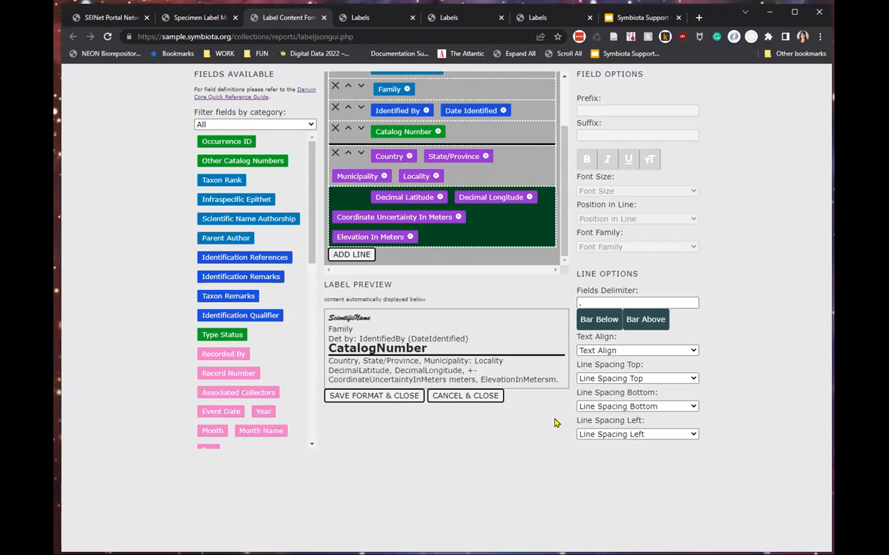
Review the text alignment and top line spacing options for the coordinates and elevation line.
left_click(623, 350)
left_click(633, 364)
left_click(638, 378)
left_click(637, 376)
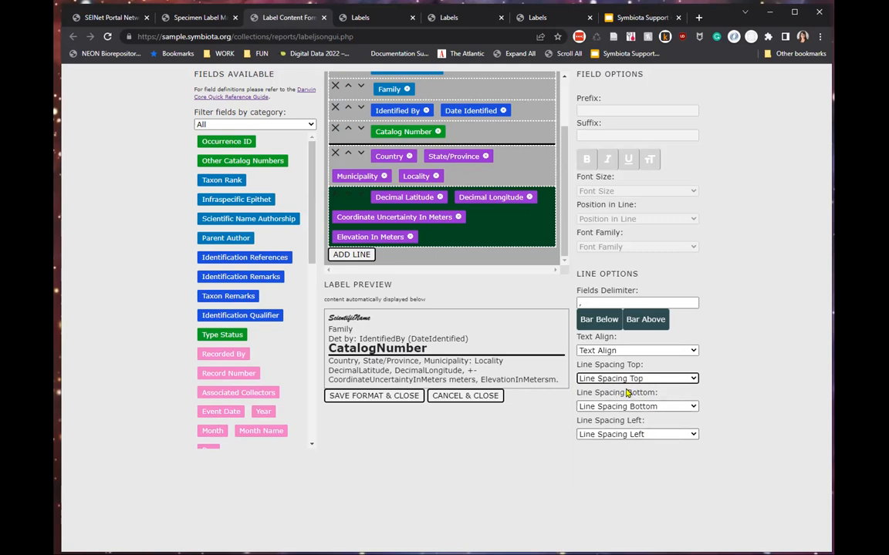
scroll(423, 253, "up", 2)
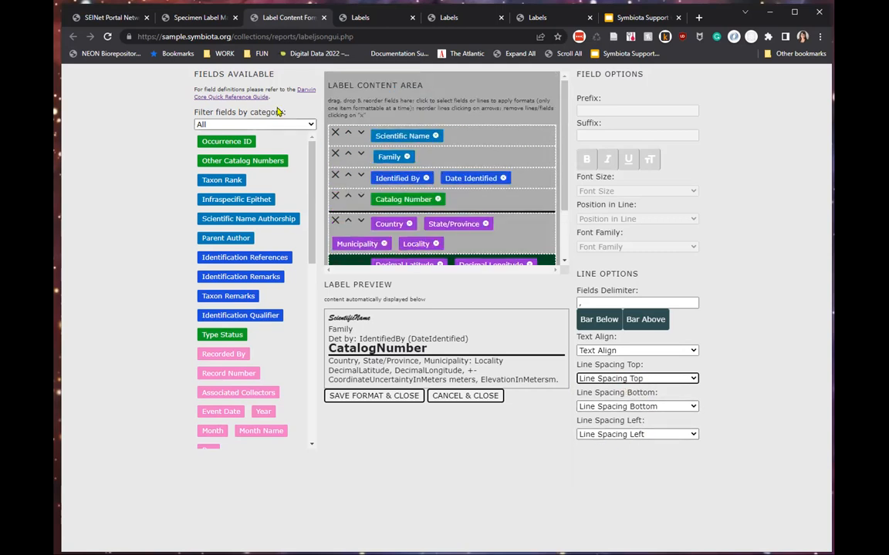
Close the visual label editor without saving the format and return to the Generic Vertebrate Label (Compatible with Visual Editor) profile settings.
left_click(466, 396)
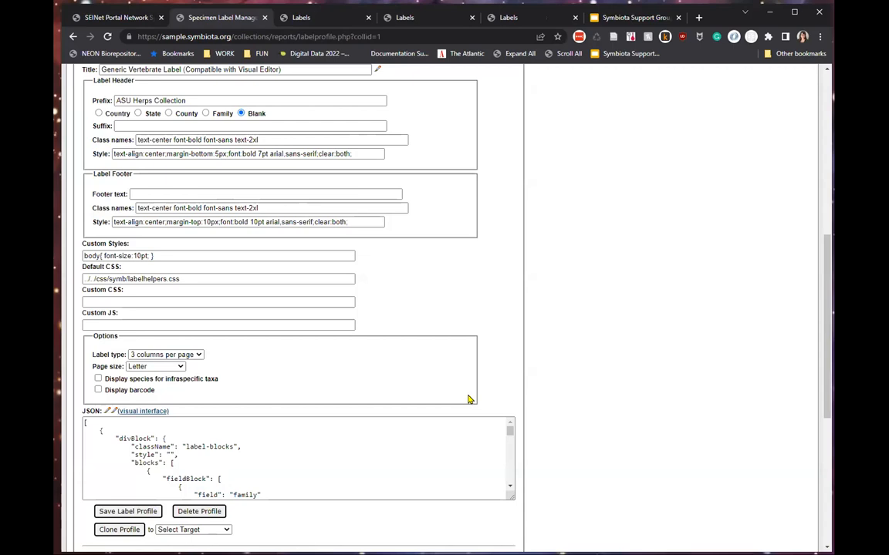
scroll(423, 370, "up", 5)
scroll(392, 318, "down", 1)
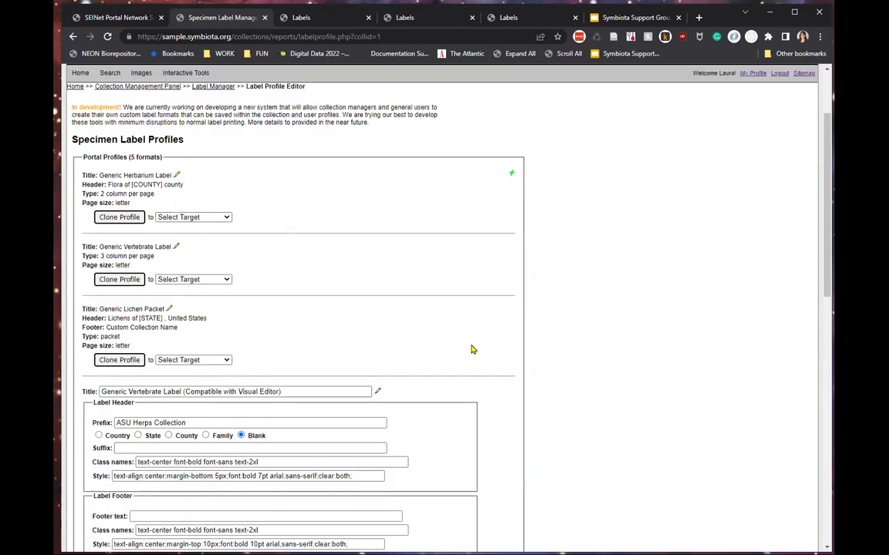
scroll(532, 450, "down", 3)
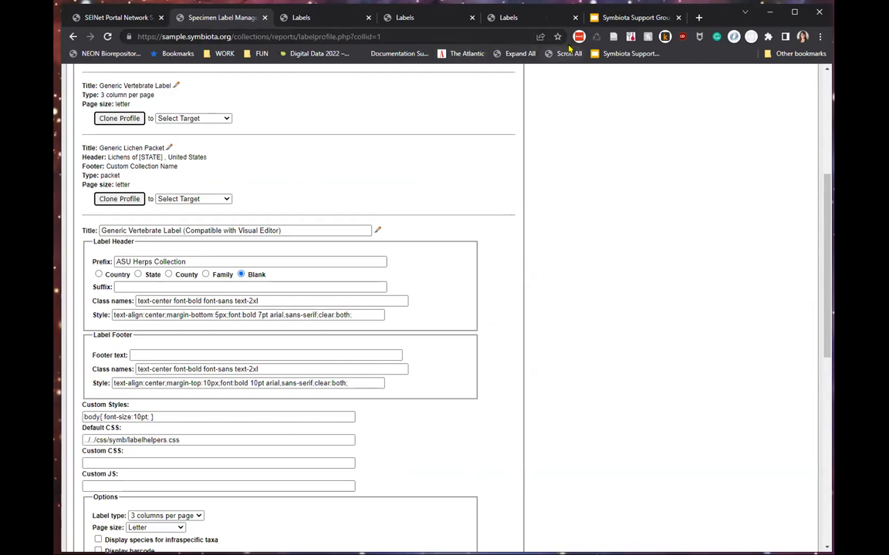
Switch to the Google Slides presentation and review the "Advanced customizations require coding" slide, including label size and additional fonts or colors.
left_click(602, 21)
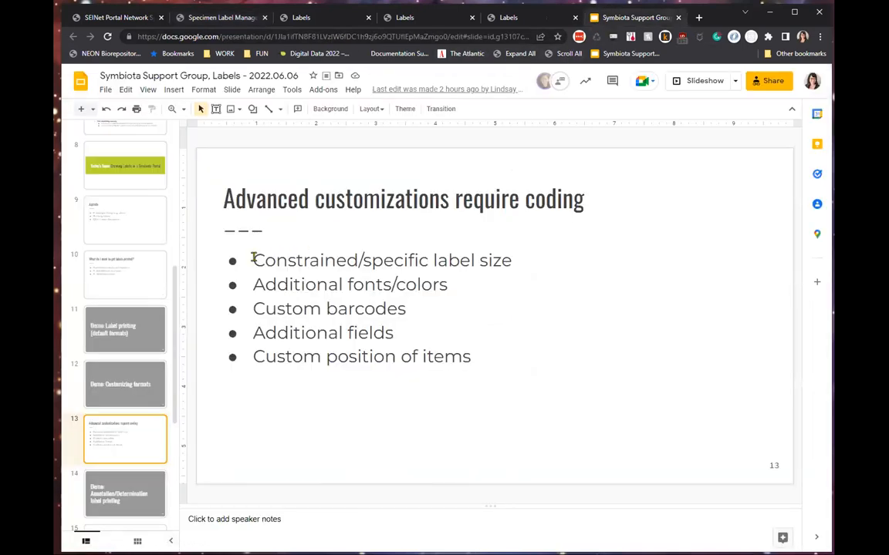
left_click_drag(254, 258, 502, 255)
left_click(521, 261)
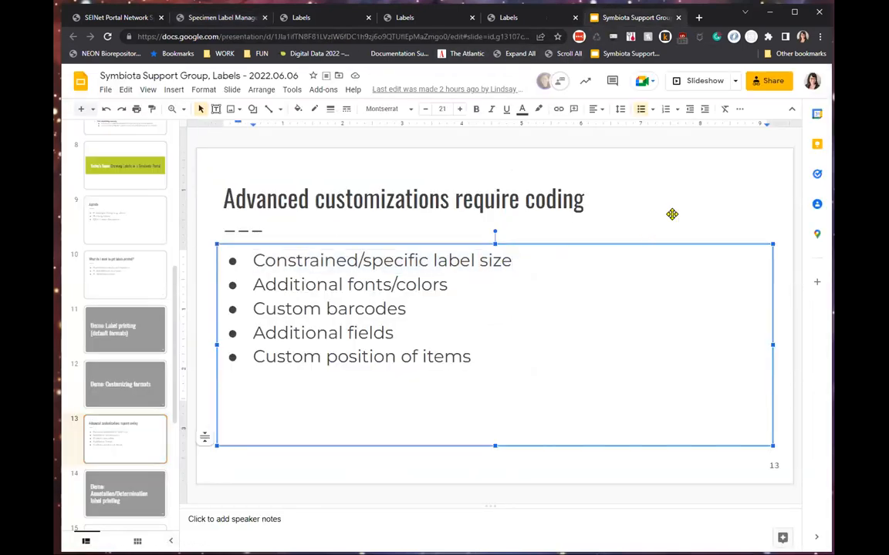
left_click(671, 215)
left_click(625, 253)
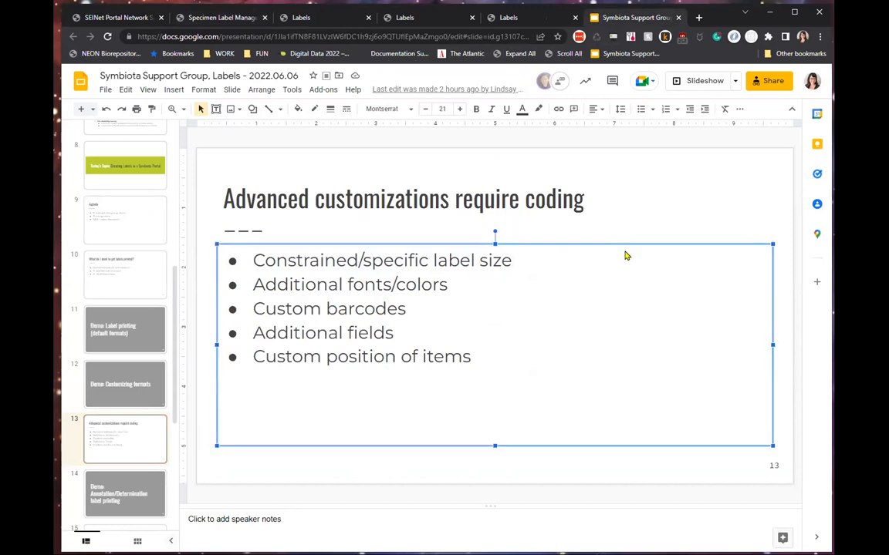
left_click(487, 256)
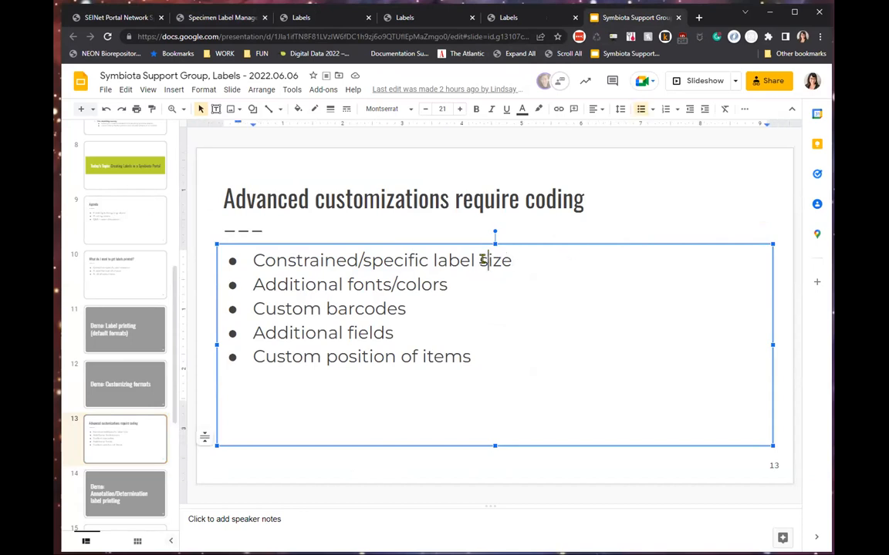
left_click(450, 284)
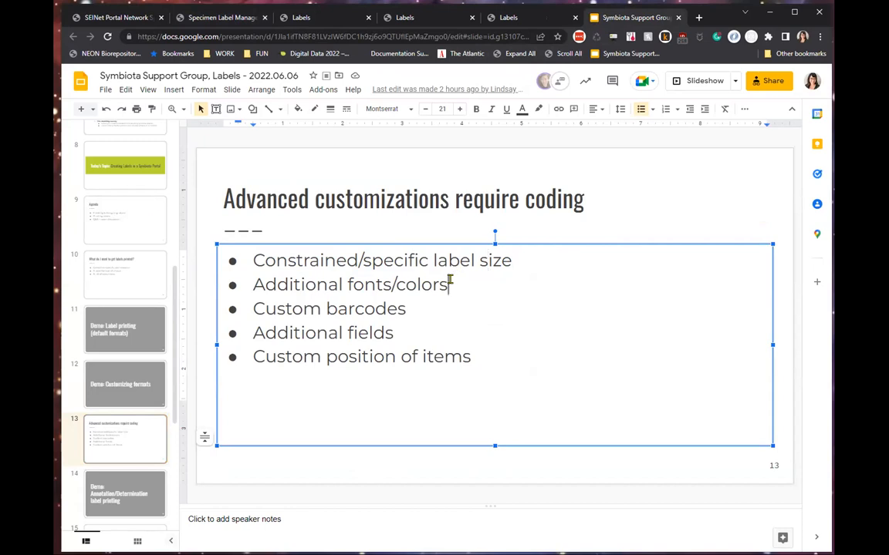
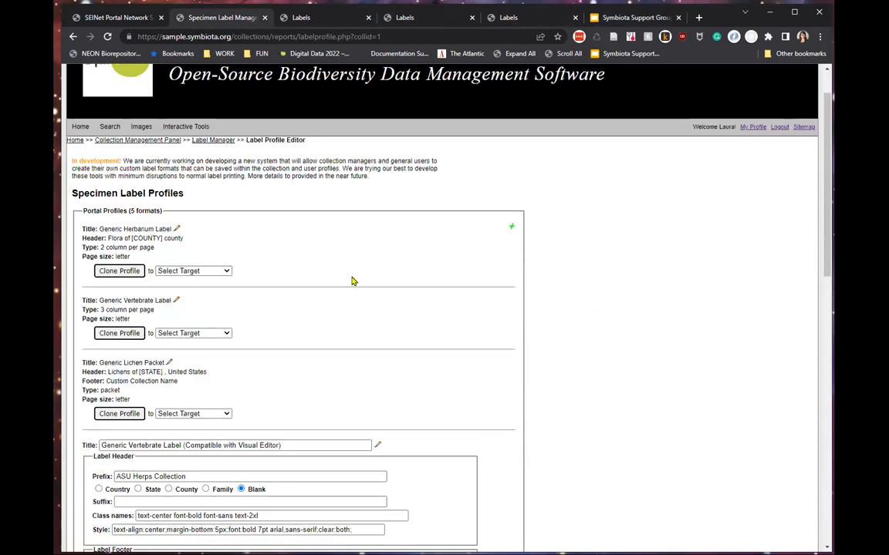
Clone the Generic Vertebrate Label (Compatible with Visual Editor) profile to the User Profile target.
scroll(354, 280, "down", 2)
scroll(498, 303, "down", 2)
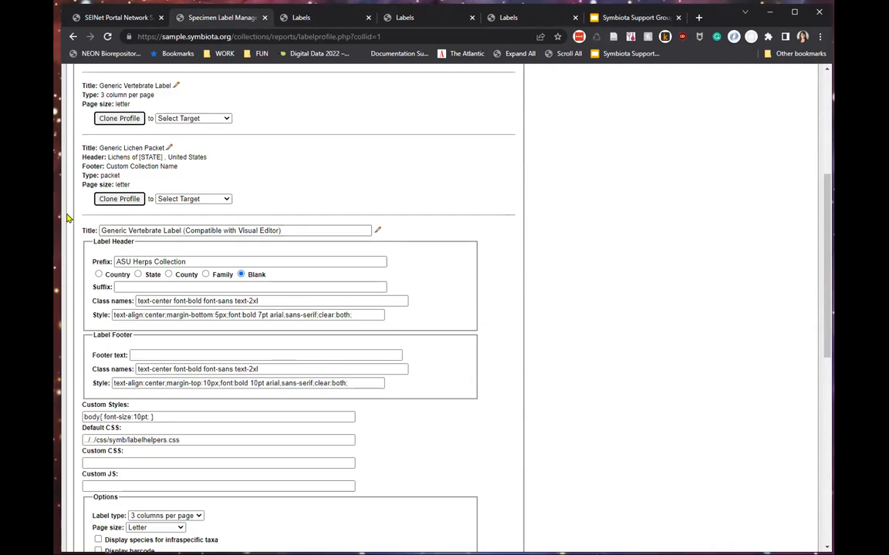
scroll(532, 279, "down", 2)
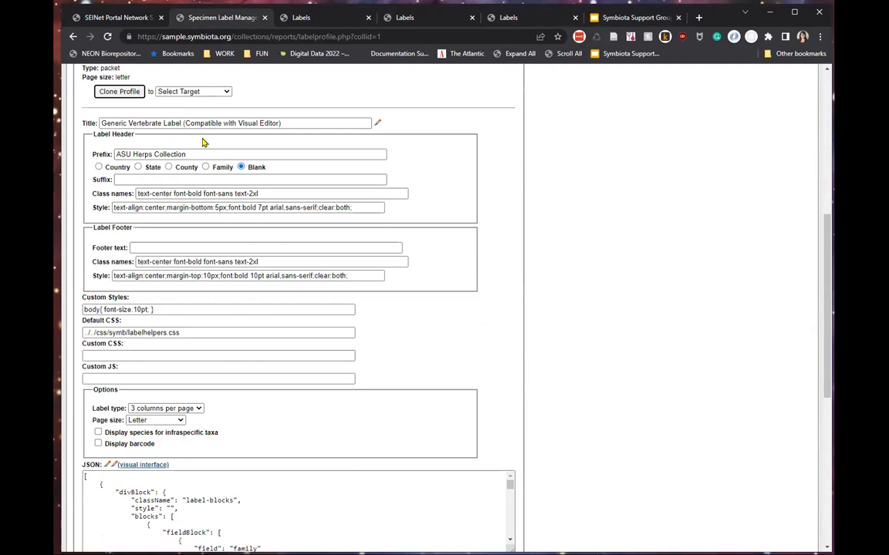
scroll(202, 143, "down", 3)
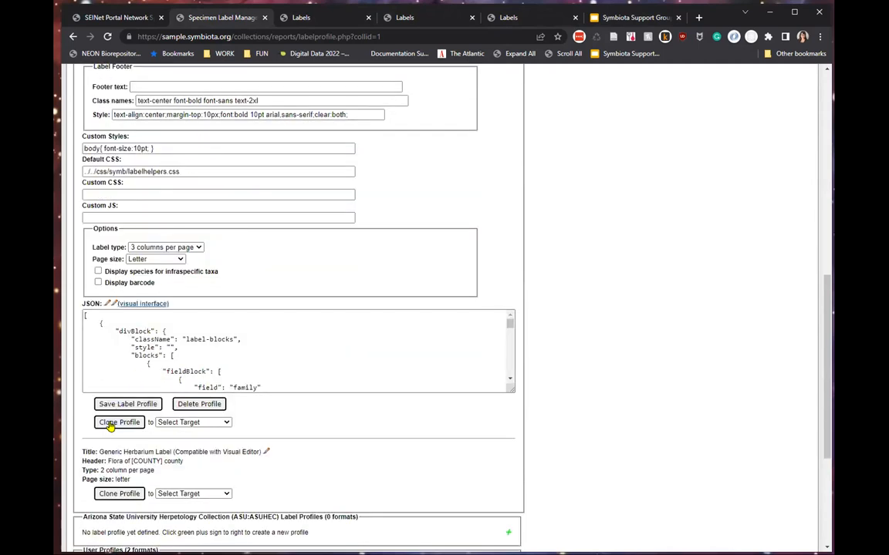
left_click(226, 423)
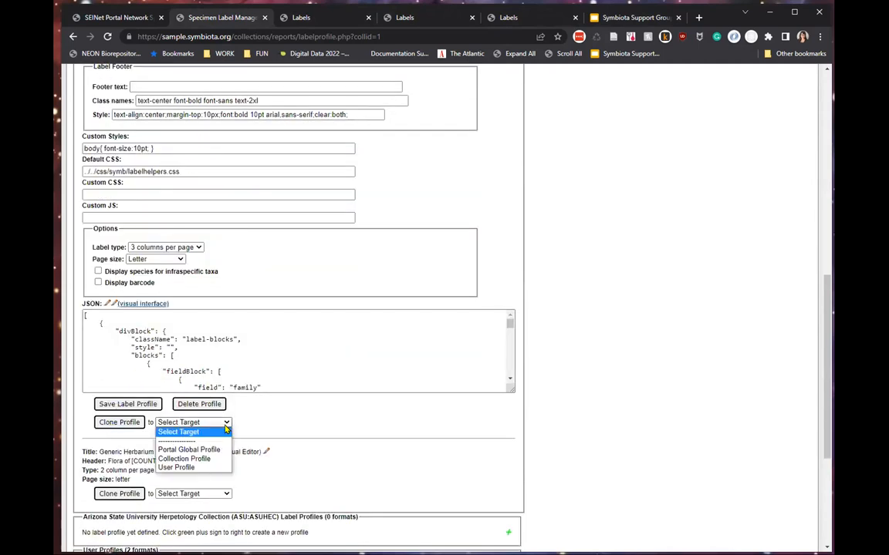
left_click(179, 467)
left_click(122, 423)
scroll(608, 396, "down", 15)
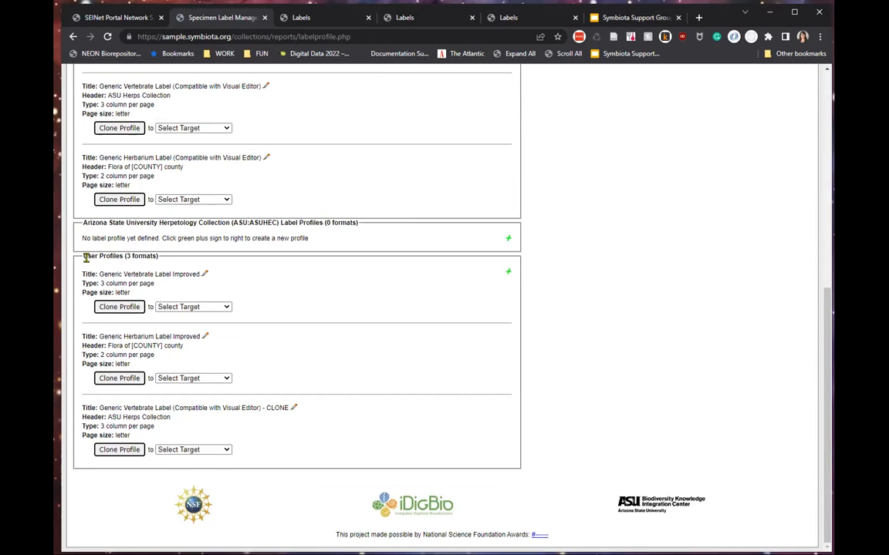
Check the title of the cloned vertebrate label under User Profiles.
left_click_drag(86, 255, 158, 257)
left_click_drag(93, 409, 279, 411)
double_click(277, 408)
left_click_drag(170, 408, 265, 408)
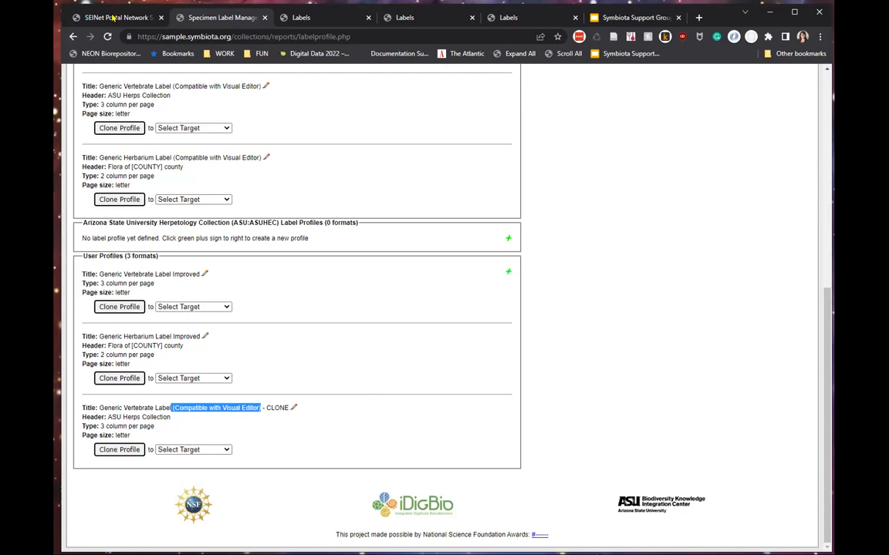
Compare the titles of the generic portal profiles with those marked as compatible with the visual editor.
scroll(208, 220, "up", 2)
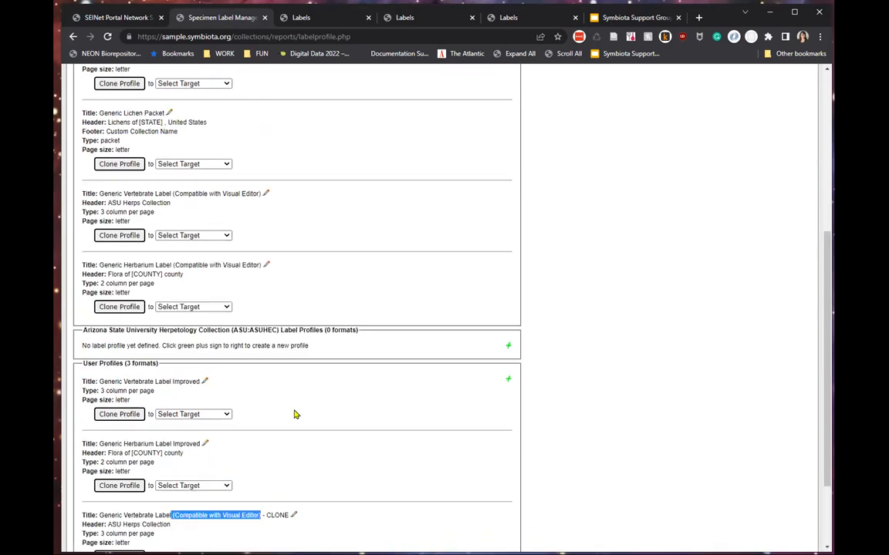
scroll(294, 414, "up", 2)
scroll(294, 414, "up", 1)
left_click_drag(97, 139, 172, 137)
left_click_drag(97, 211, 185, 212)
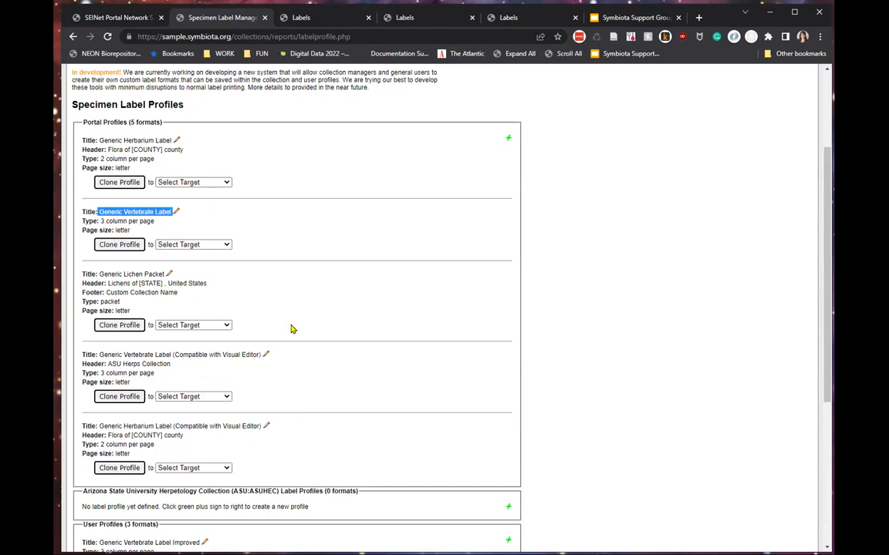
left_click_drag(183, 354, 262, 360)
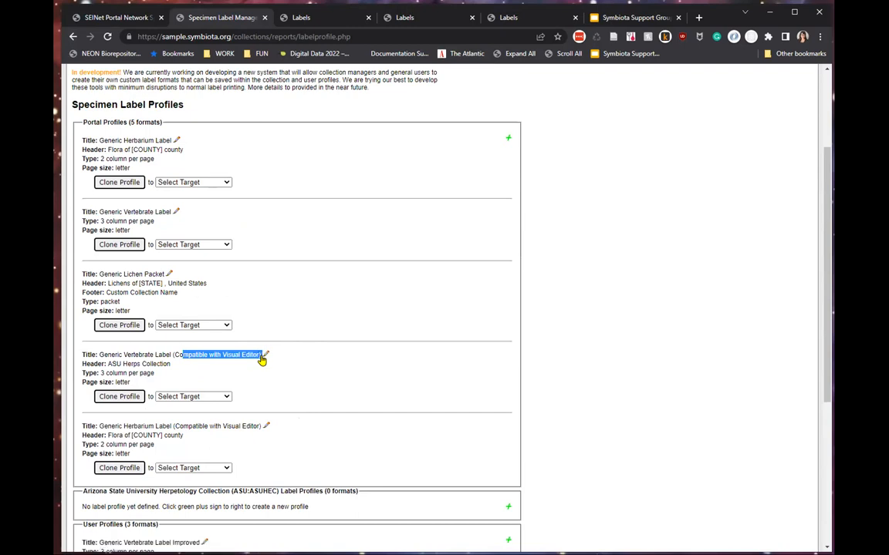
left_click(125, 19)
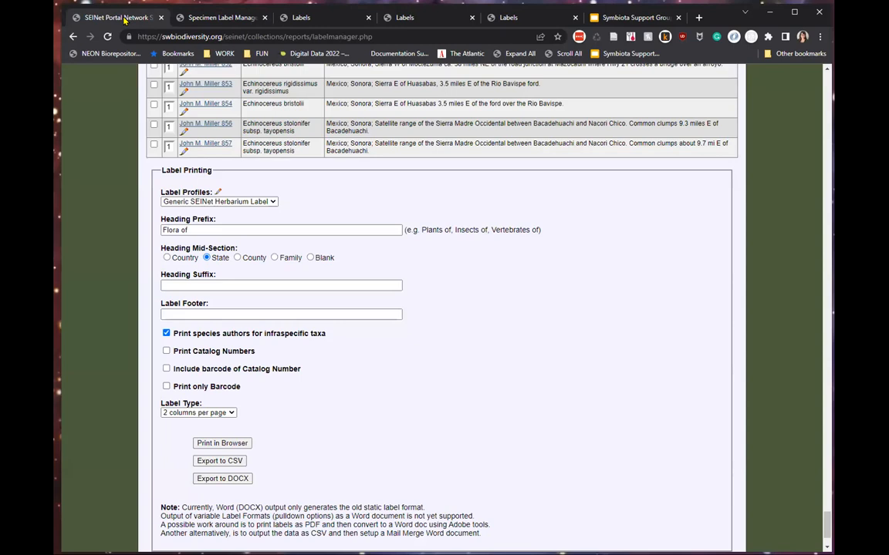
scroll(421, 243, "up", 8)
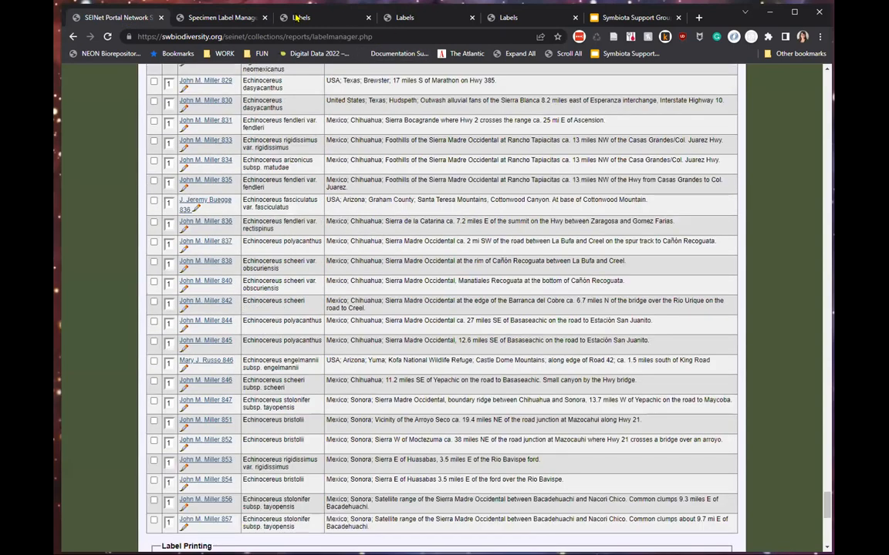
left_click(216, 18)
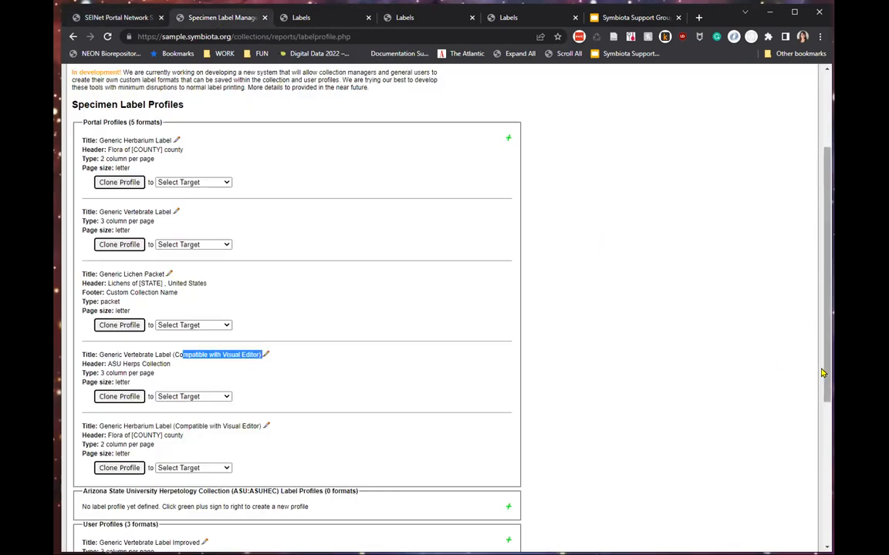
Open the Sample Symbiota Portal's site map and look through its data management tools.
scroll(741, 335, "up", 2)
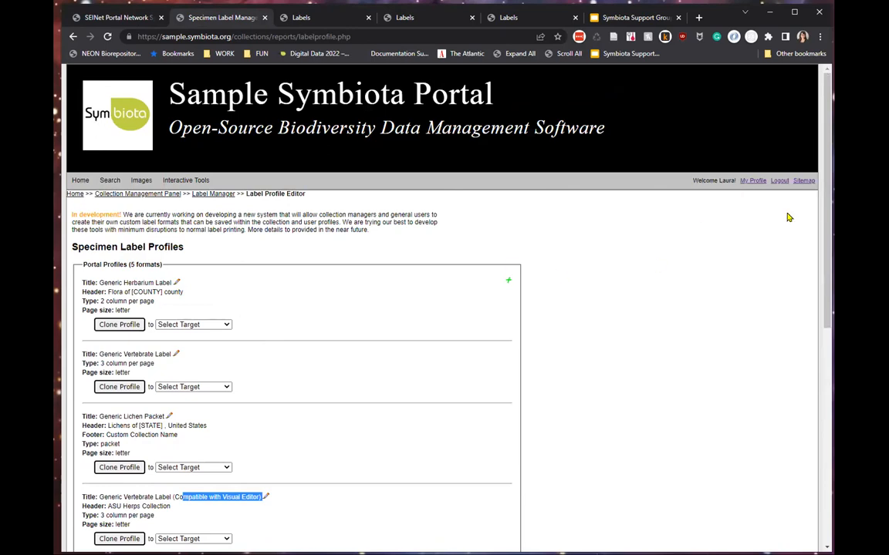
left_click(805, 182)
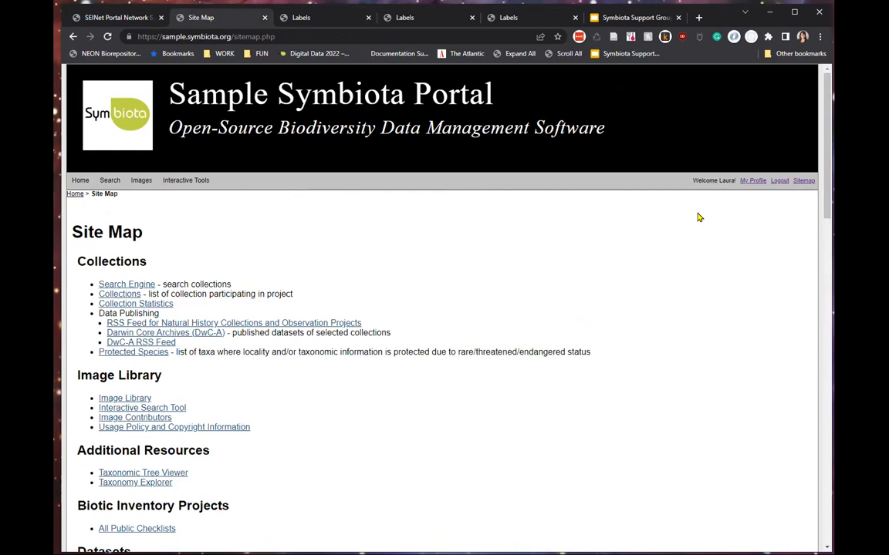
scroll(697, 218, "down", 5)
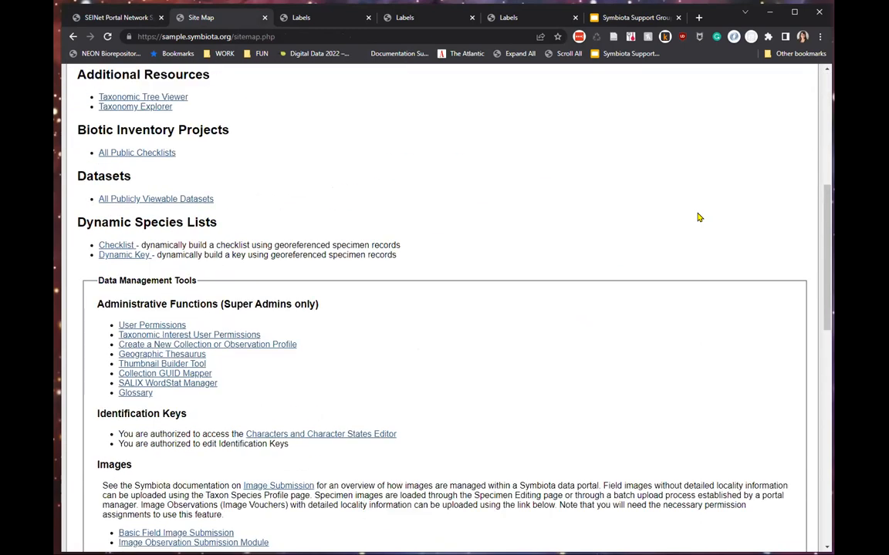
scroll(570, 293, "down", 2)
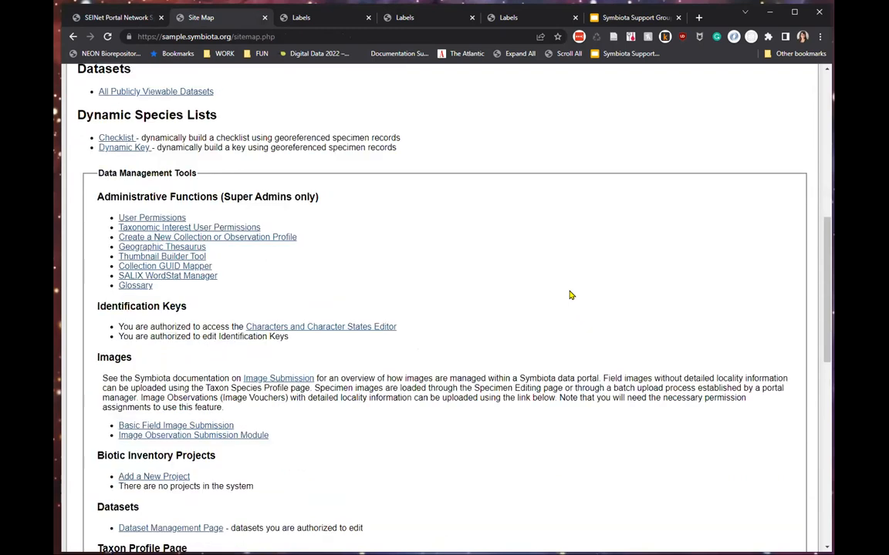
scroll(569, 293, "up", 5)
scroll(604, 260, "up", 3)
Open the Arizona State University Herpetology Collection's control panel through the profile's occurrence management section.
left_click(755, 181)
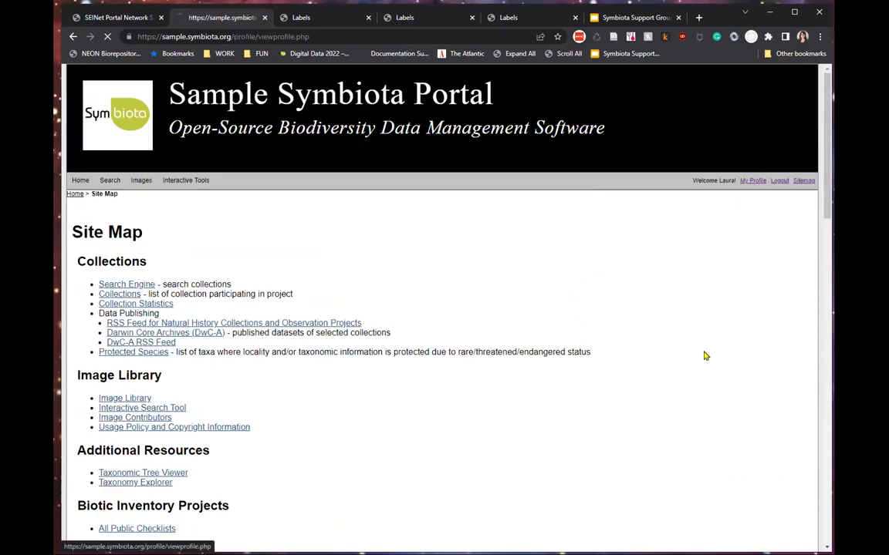
left_click(275, 234)
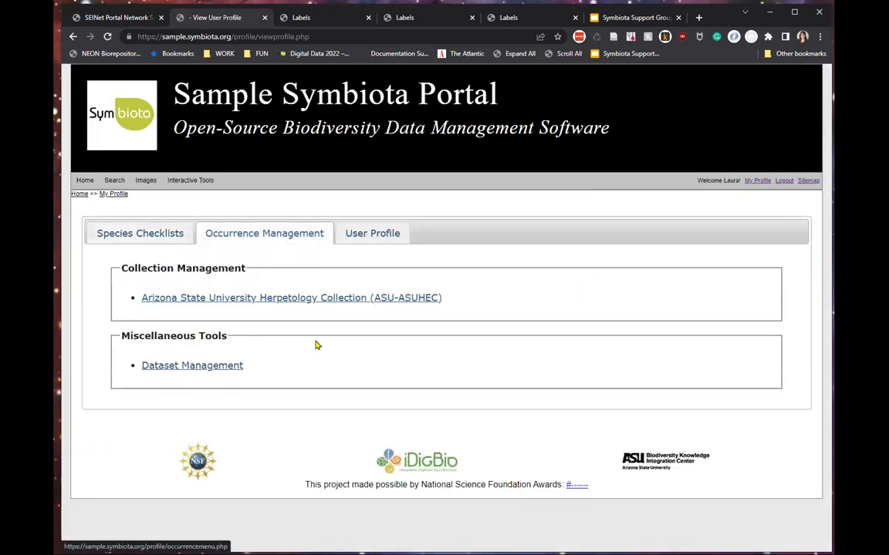
left_click(221, 299)
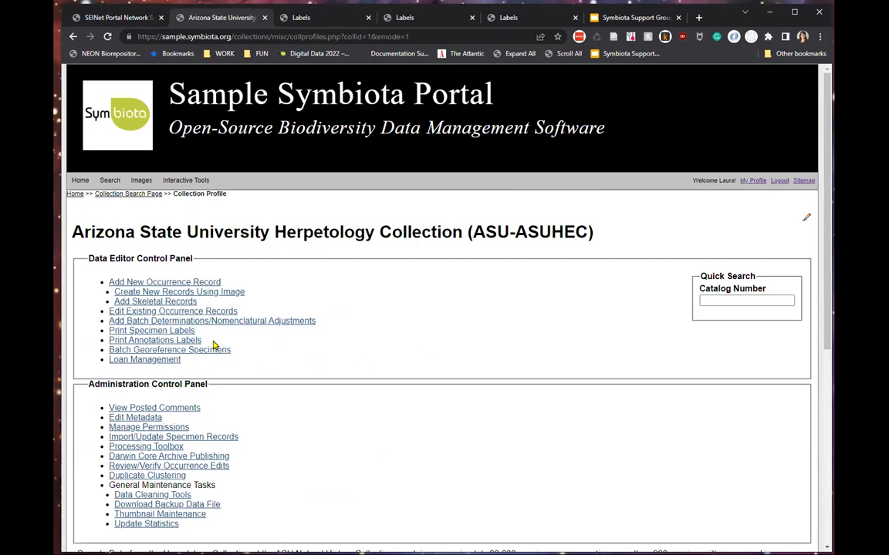
Open the collection's annotation label printing page and view the determination history of the queued Micruroides euryxanthus record.
left_click_drag(215, 343, 102, 345)
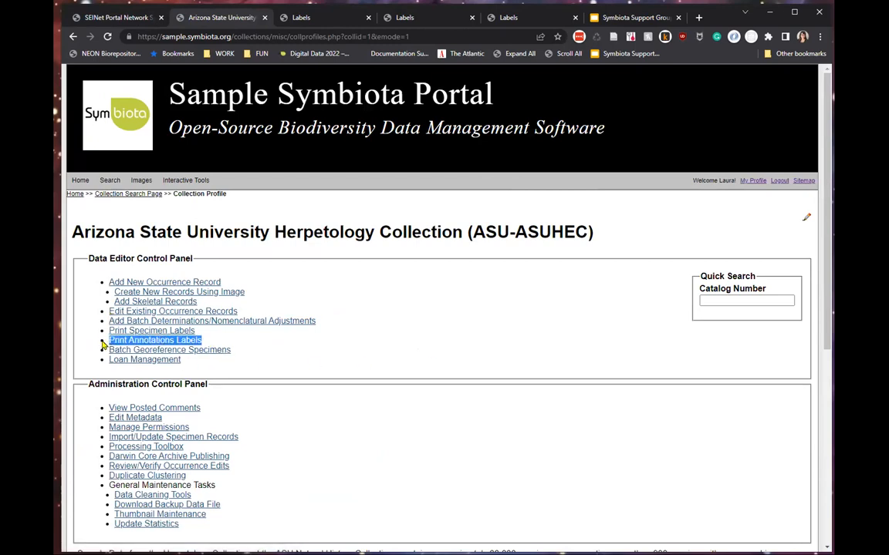
left_click(149, 344)
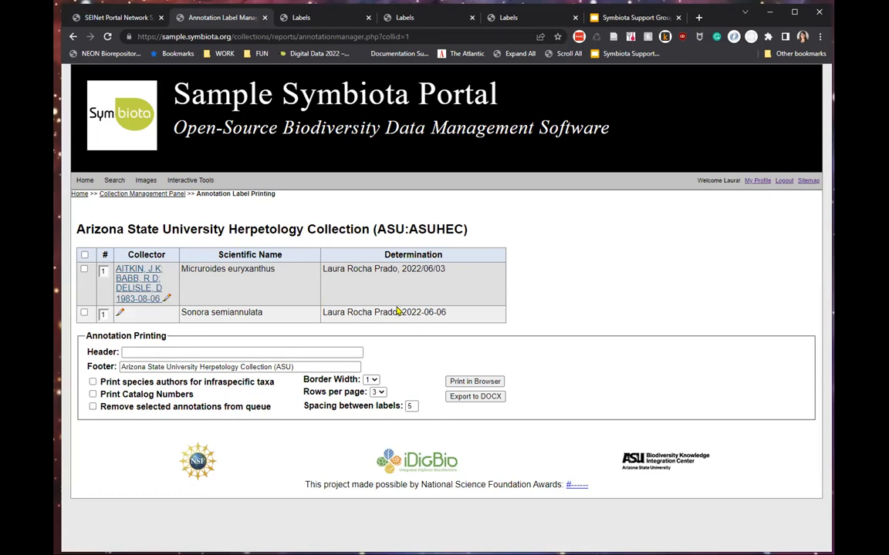
left_click(167, 300)
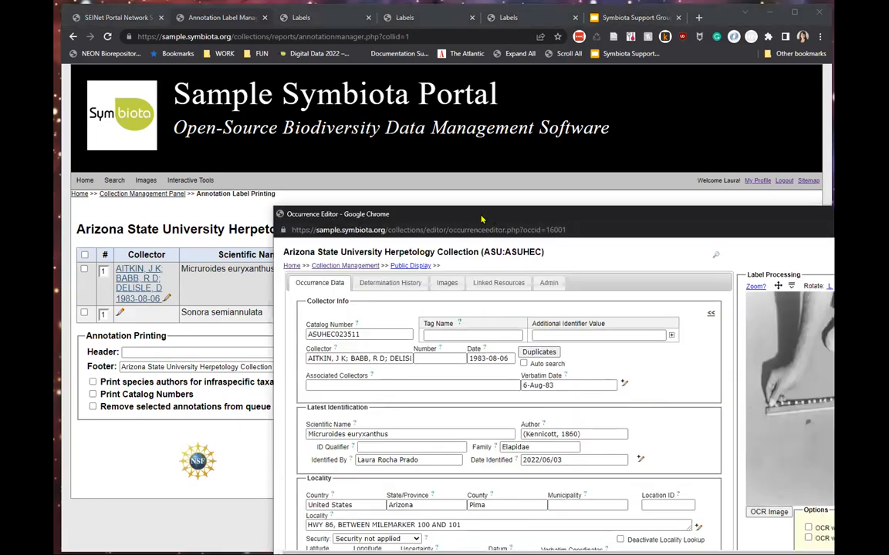
left_click_drag(481, 220, 326, 97)
left_click(231, 159)
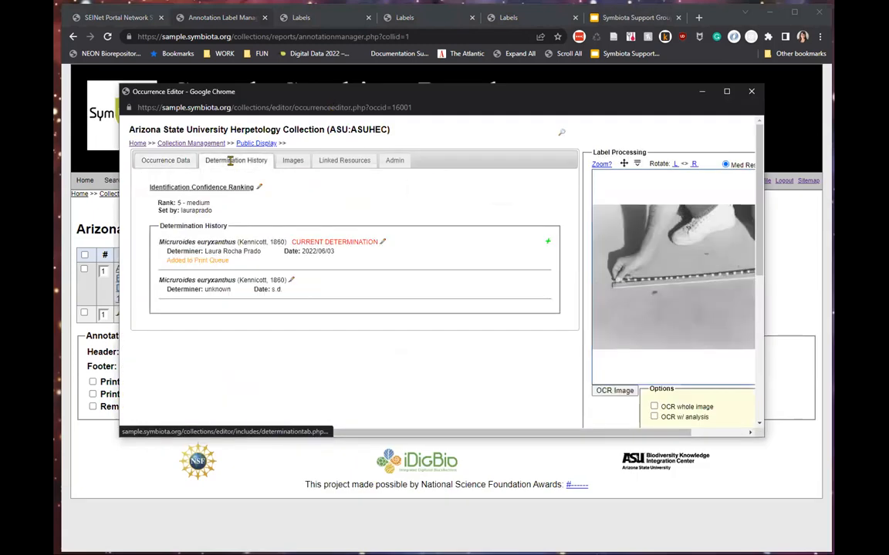
left_click_drag(159, 239, 280, 258)
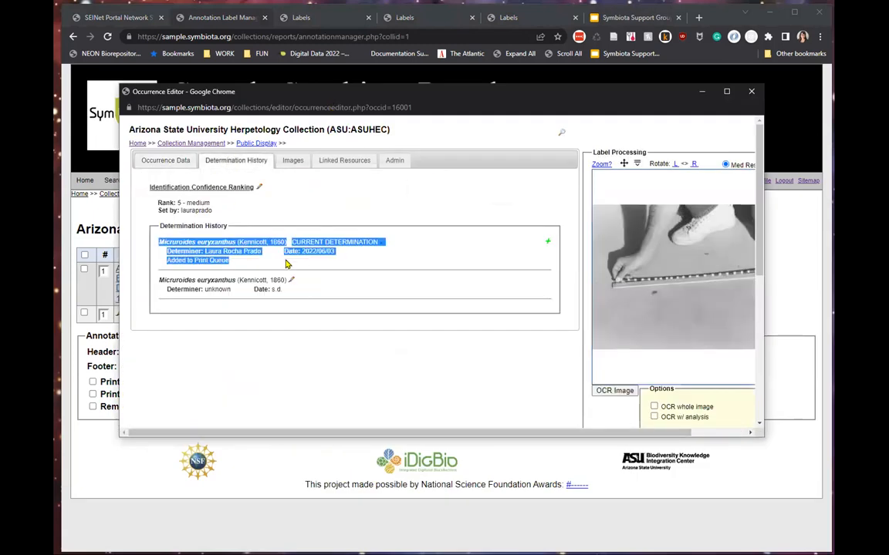
left_click(318, 269)
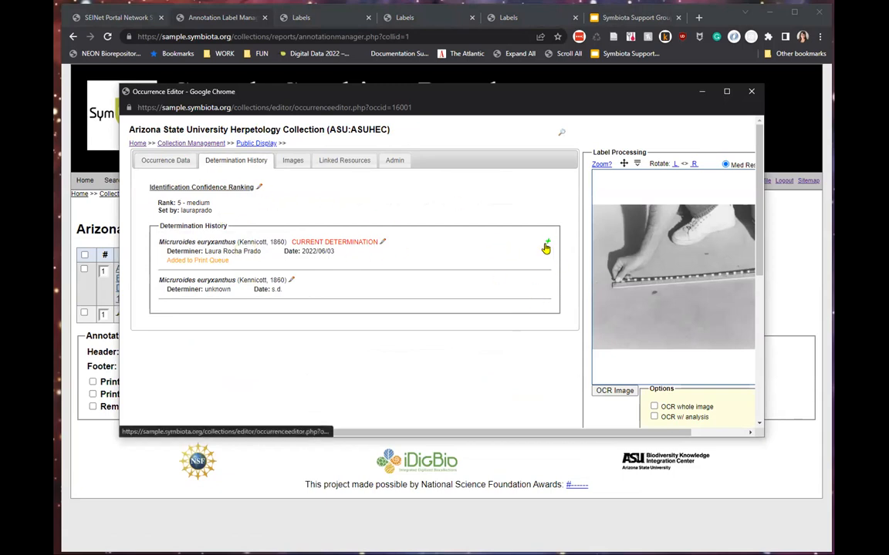
Check the print queue option in the current determination's edit form and close the occurrence editor.
left_click(383, 244)
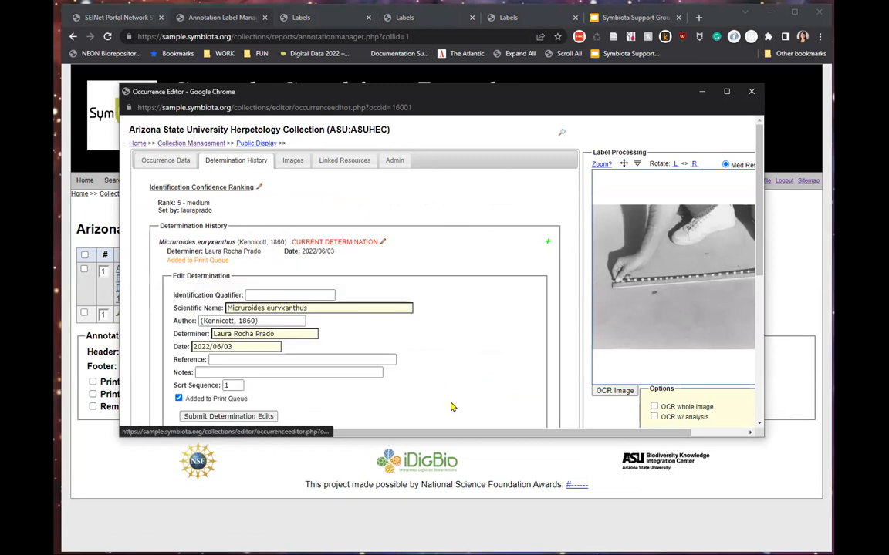
scroll(470, 302, "down", 2)
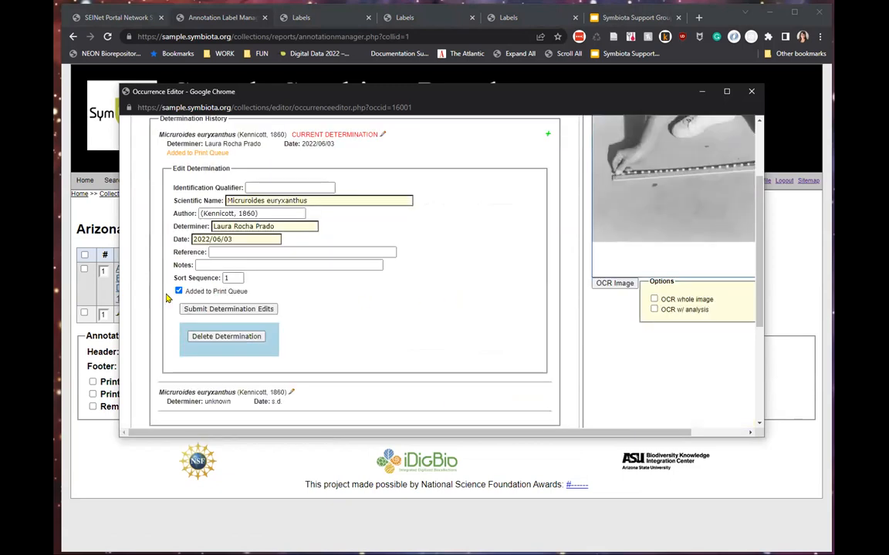
left_click_drag(247, 292, 185, 298)
scroll(292, 279, "up", 2)
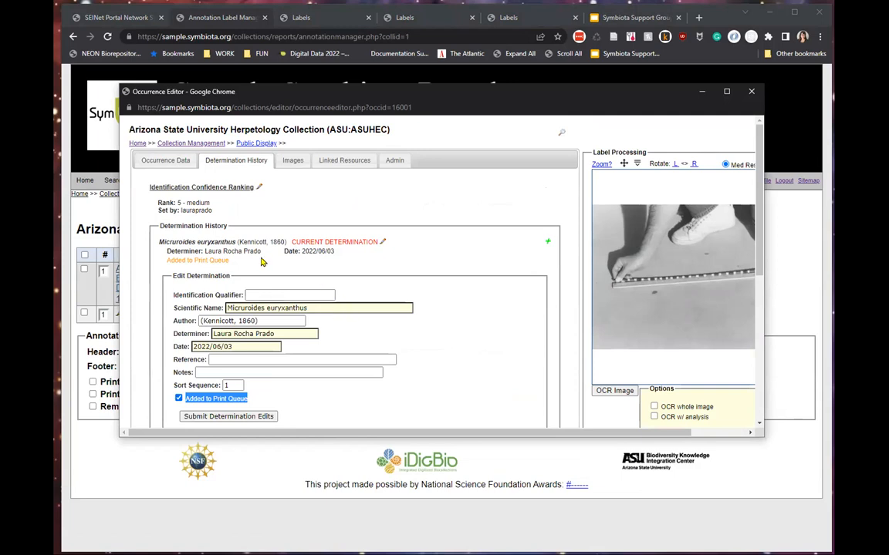
left_click(751, 92)
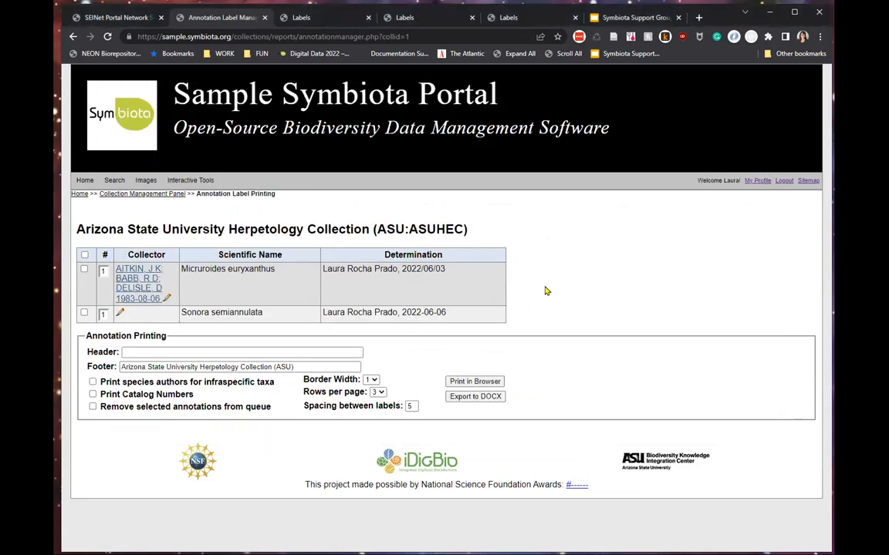
Select all queued annotations and generate their annotation labels for printing in the browser, reviewing the label contents.
left_click(85, 255)
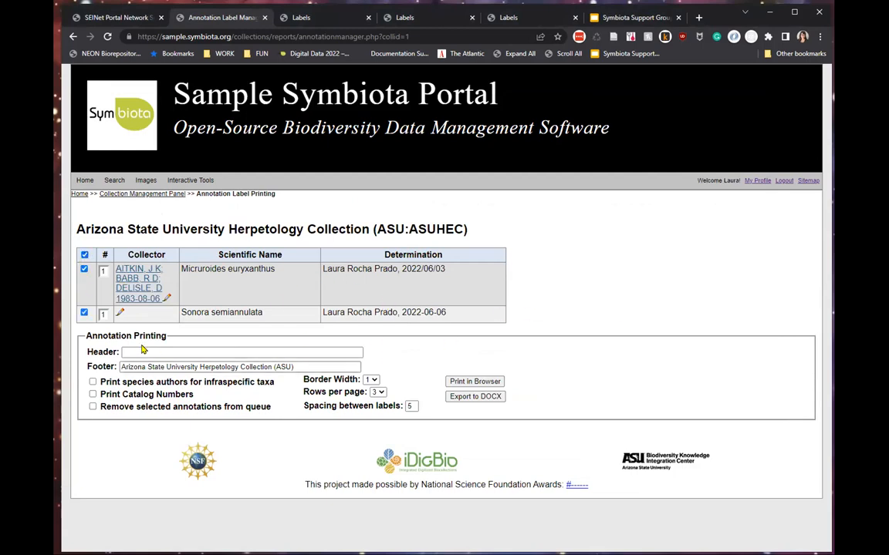
left_click(326, 353)
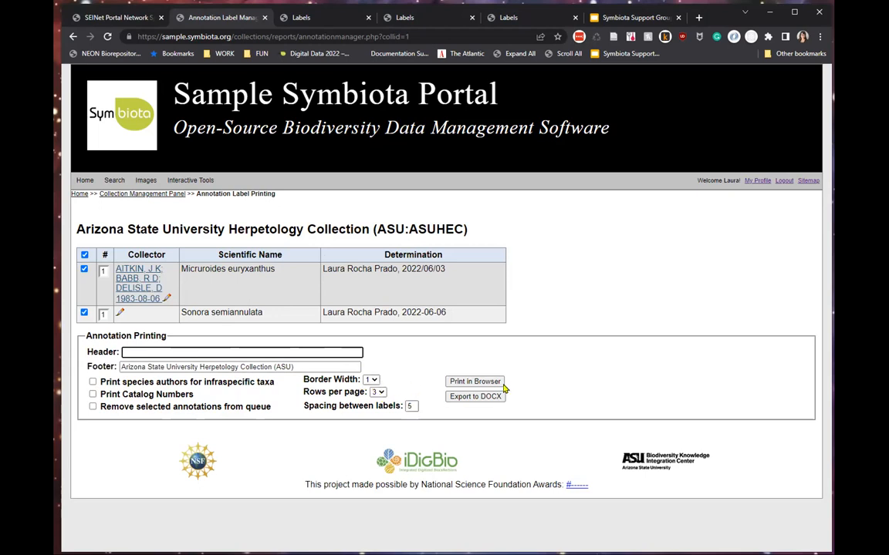
left_click(476, 382)
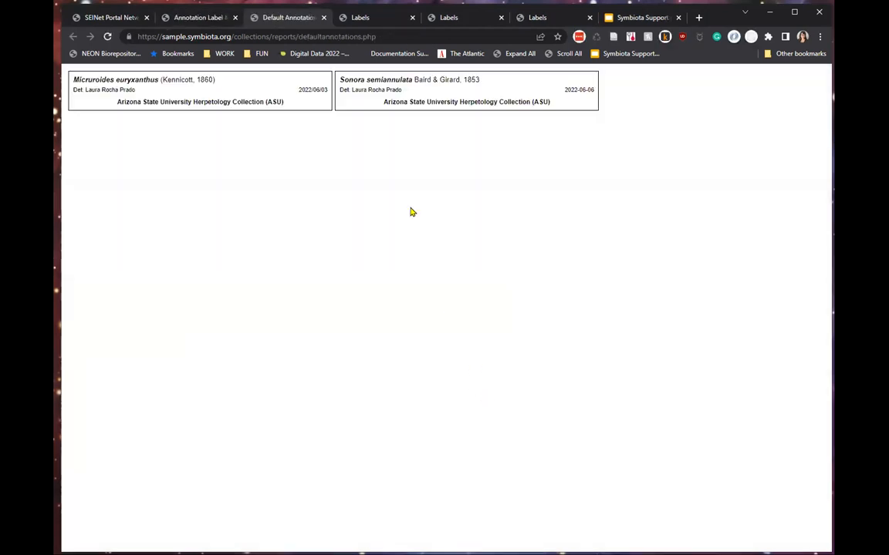
left_click_drag(72, 83, 289, 108)
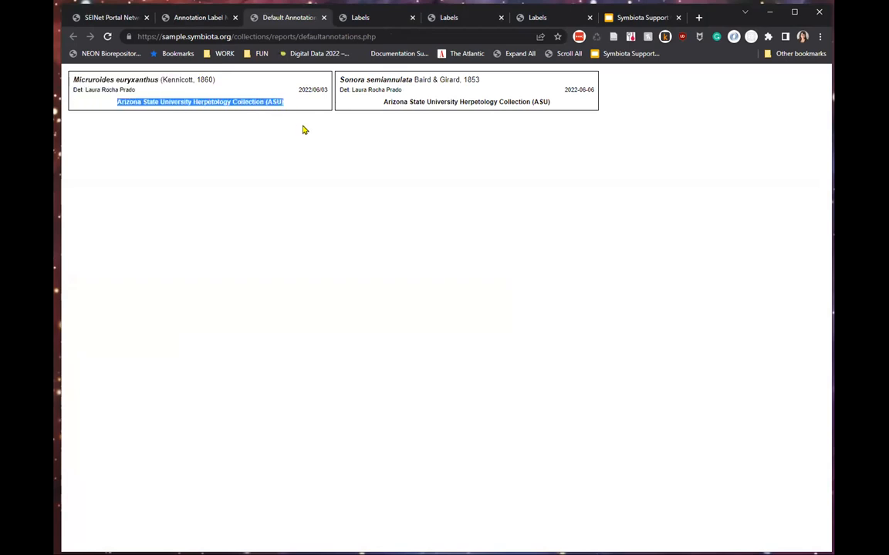
left_click(585, 87)
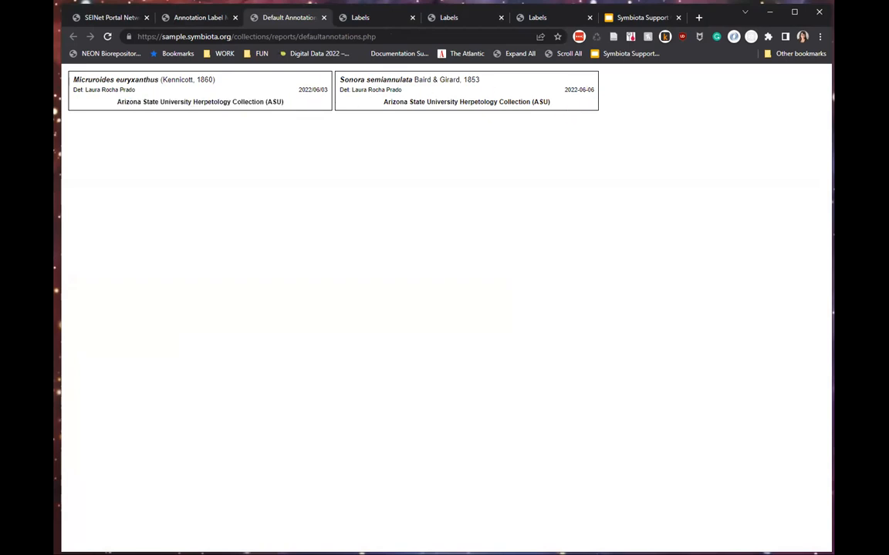
Switch to the Google Slides presentation and show the recap slide comparing specimen labels with annotation labels.
left_click(195, 23)
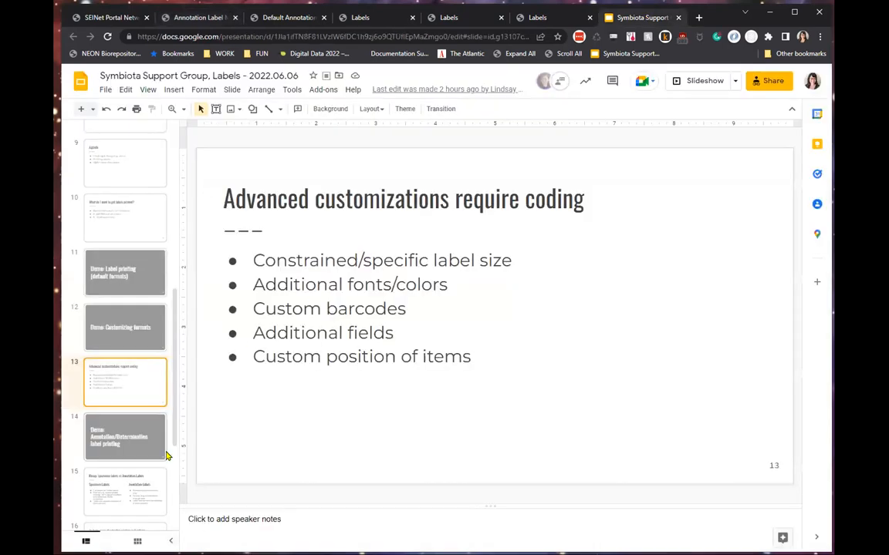
left_click(149, 454)
key("Down")
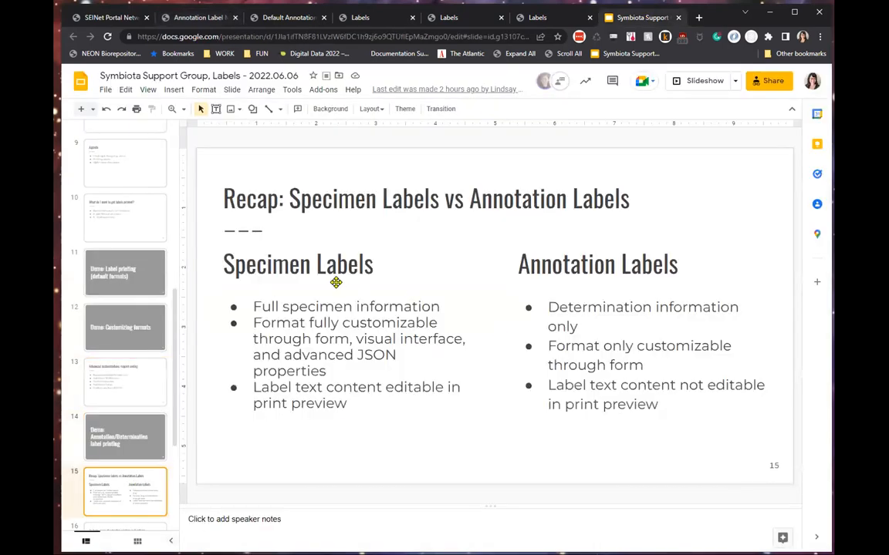
scroll(152, 369, "down", 1)
scroll(152, 369, "down", 1)
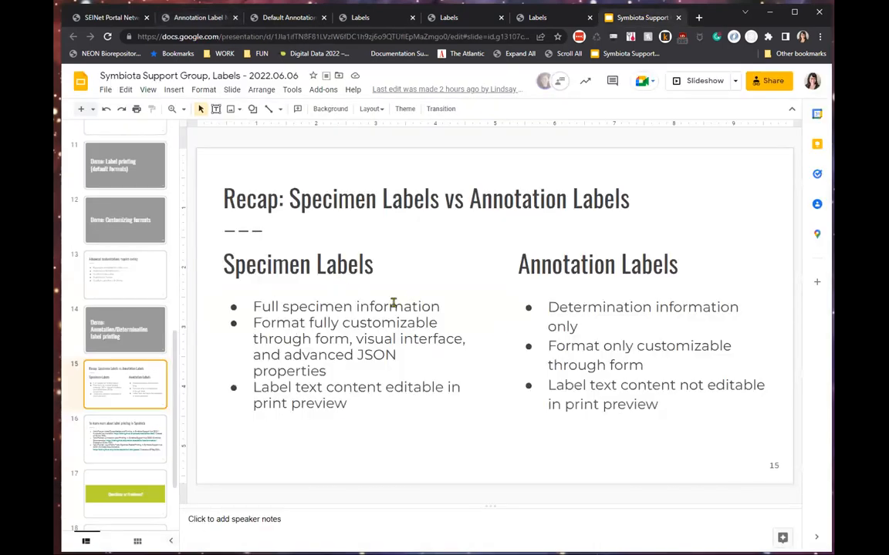
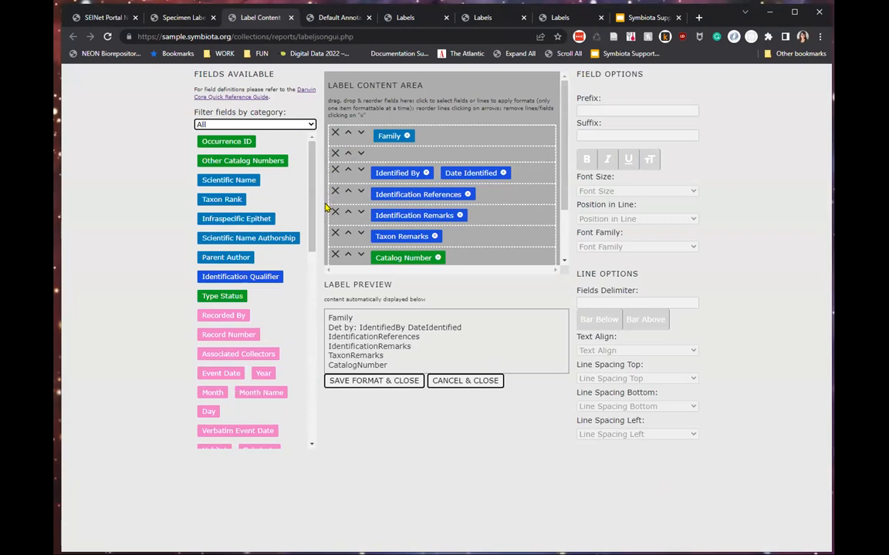
Filter the available label fields by the Event category and select the second empty line below Catalog Number.
left_click(307, 124)
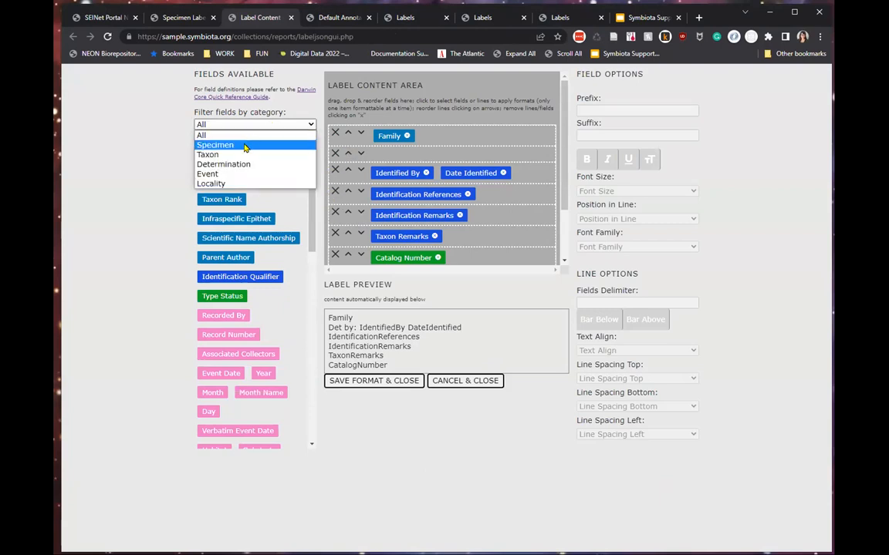
left_click(206, 176)
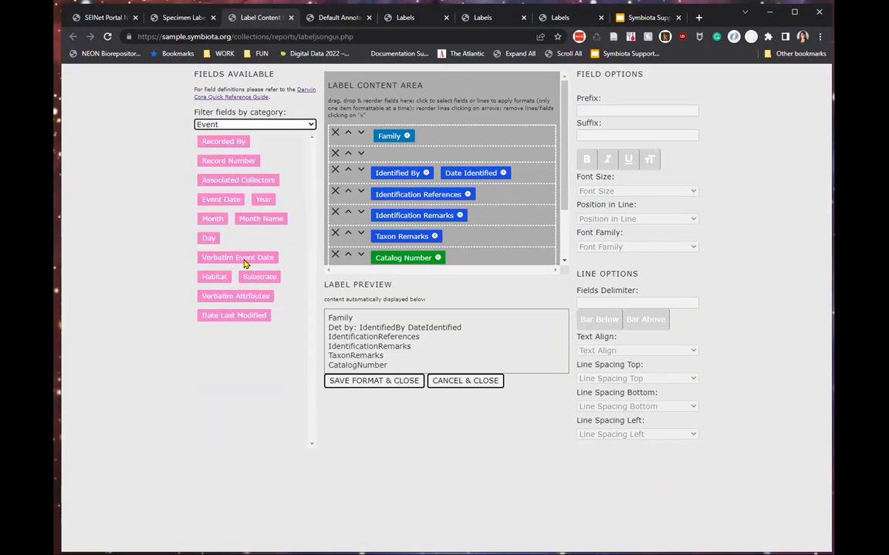
mouse_move(564, 142)
left_mouse_down()
mouse_move(567, 197)
mouse_move(566, 135)
left_mouse_up()
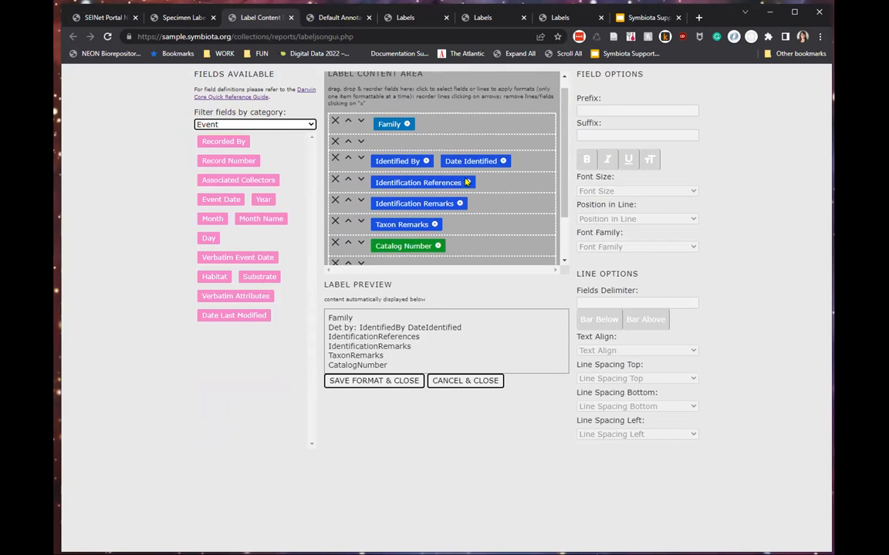
left_click(470, 161)
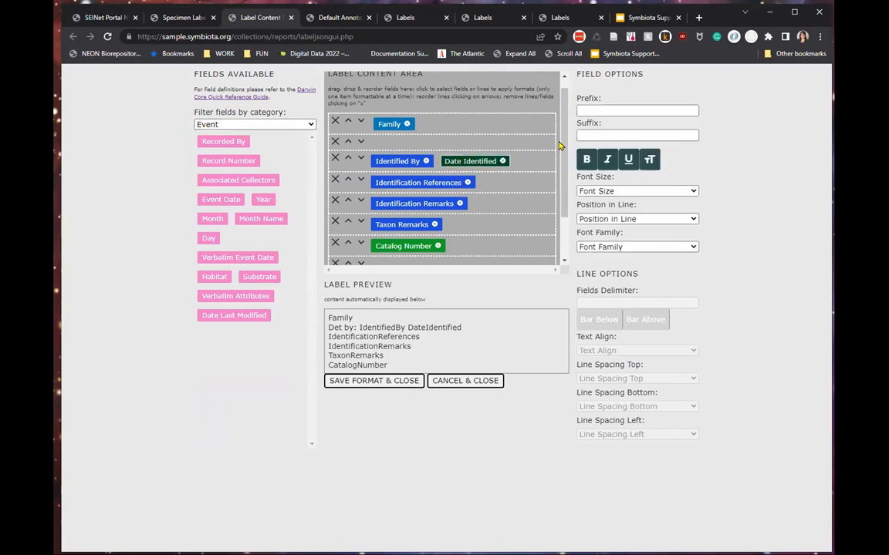
scroll(416, 216, "down", 2)
left_click(400, 229)
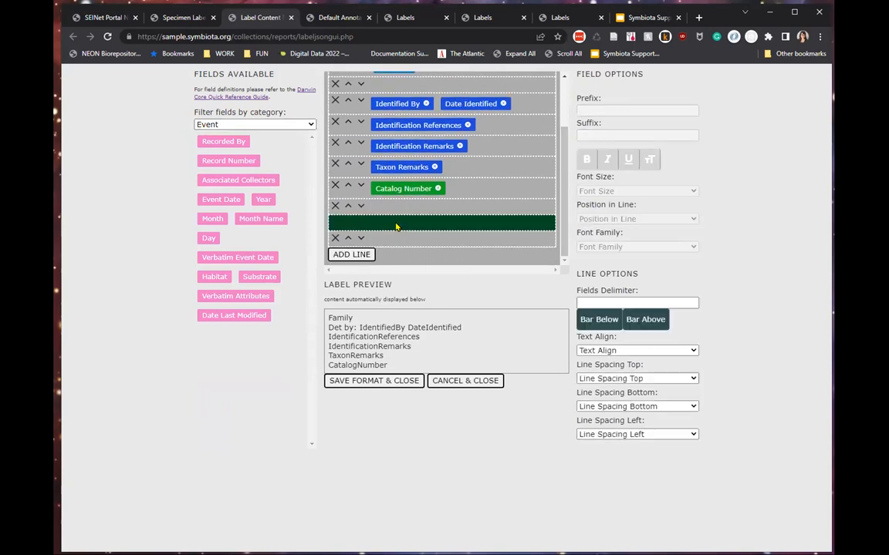
Try the Event Date and Verbatim Event Date fields in turn on the empty label line, removing each one.
left_click_drag(220, 202, 402, 229)
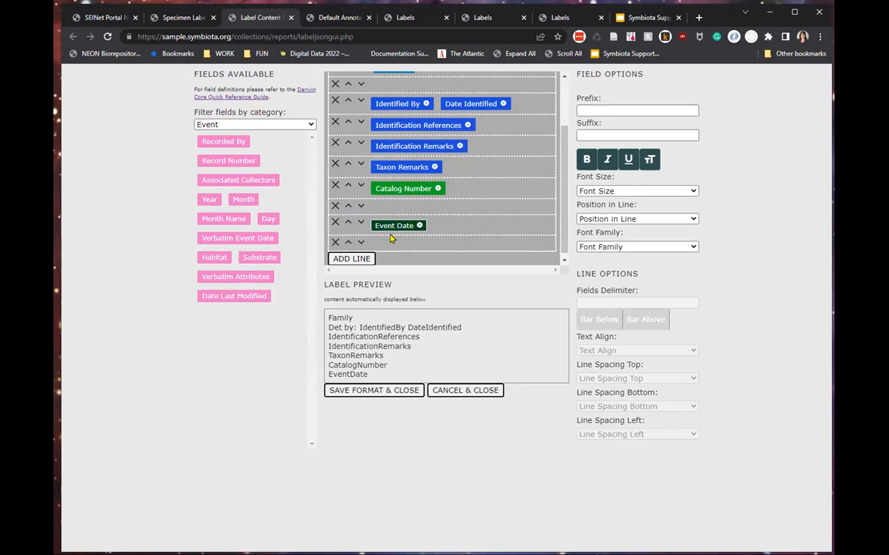
left_click(419, 225)
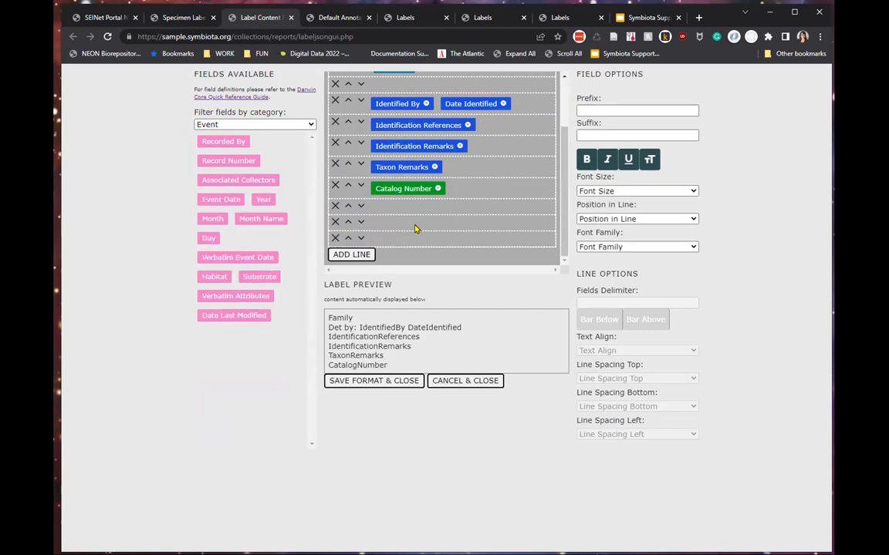
left_click_drag(230, 263, 463, 225)
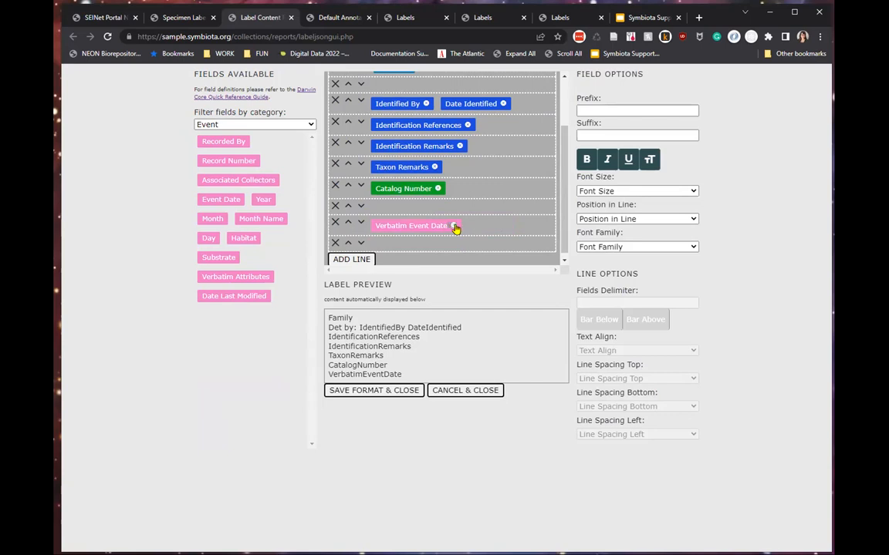
left_click(454, 226)
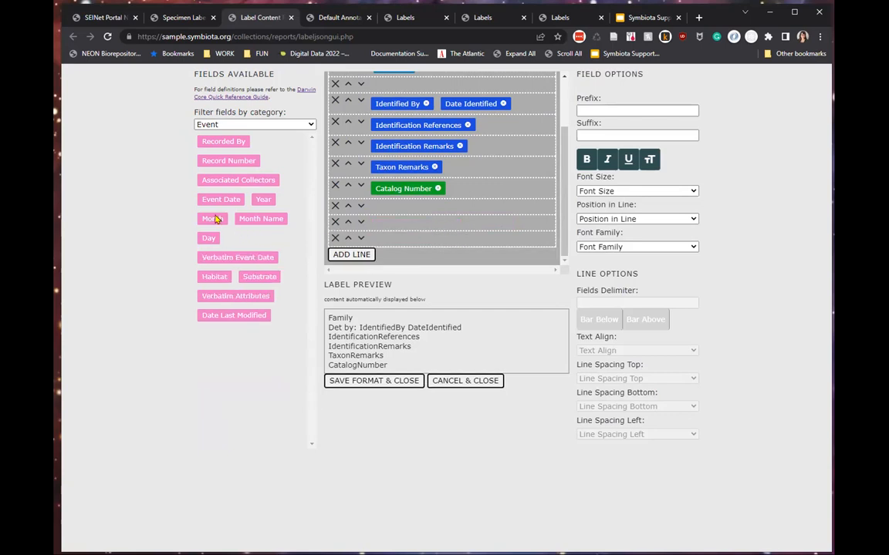
Add the Year, Month Name and Day fields, in that order, to the second empty line below Catalog Number.
left_click_drag(260, 218, 396, 225)
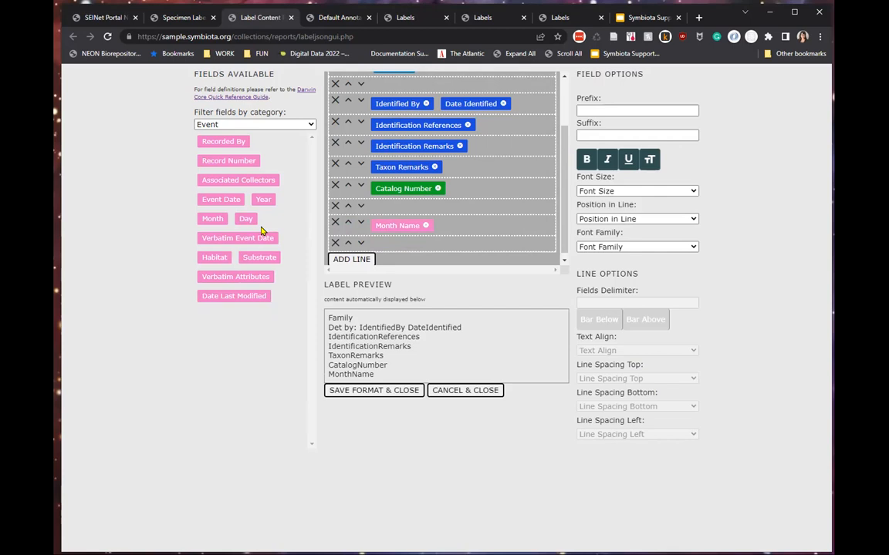
left_click_drag(263, 201, 448, 229)
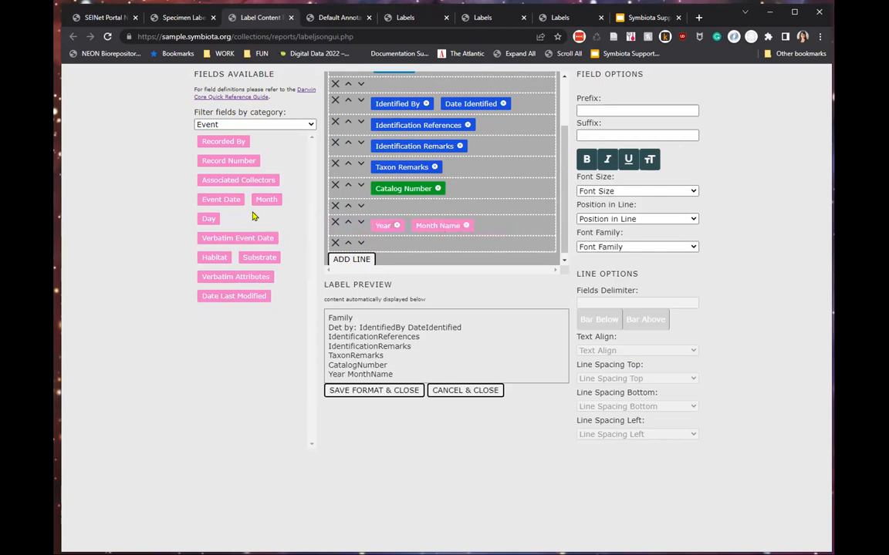
left_click_drag(208, 220, 484, 232)
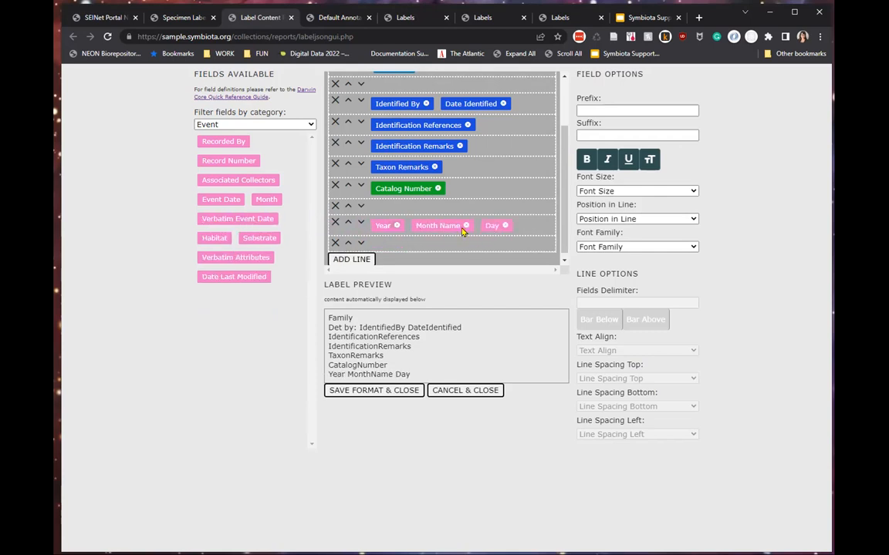
Set the fields delimiter of the Year, Month Name and Day line to "-" and check it in the label preview.
left_click(520, 231)
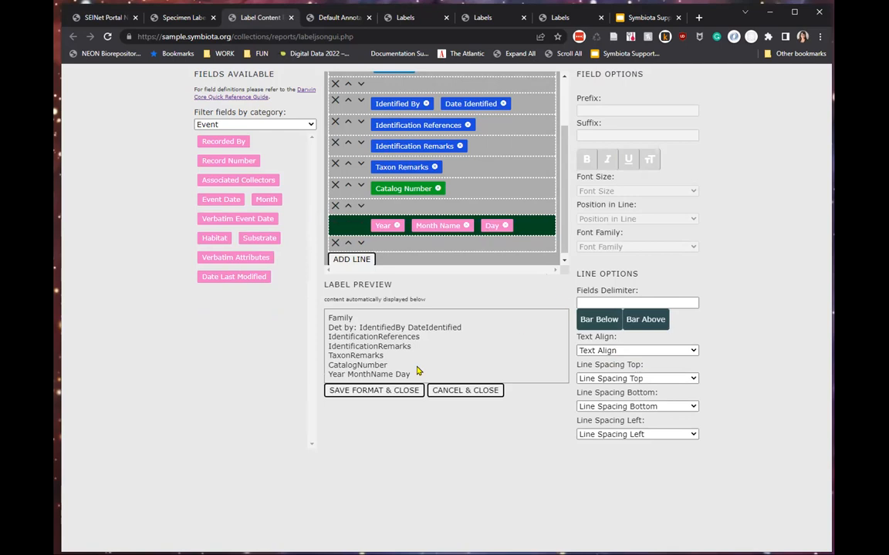
left_click_drag(348, 375, 337, 376)
left_click(340, 375)
left_click_drag(410, 376, 330, 375)
left_click(592, 303)
type("-")
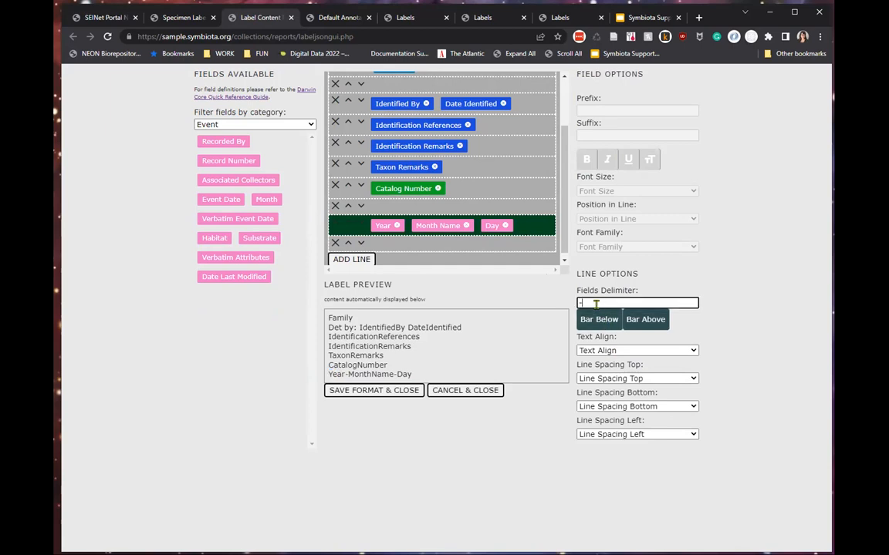
left_click_drag(418, 376, 464, 458)
left_click(419, 459)
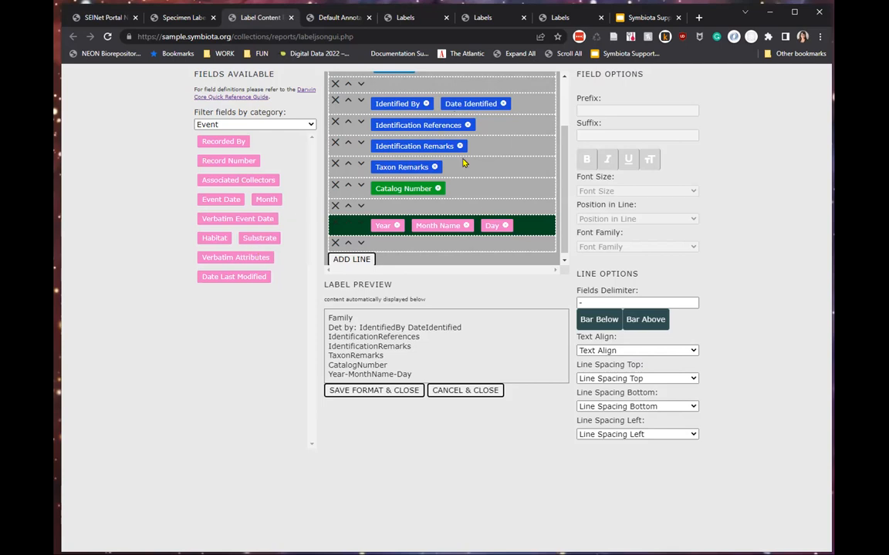
scroll(480, 214, "up", 2)
scroll(479, 213, "down", 1)
scroll(479, 214, "down", 1)
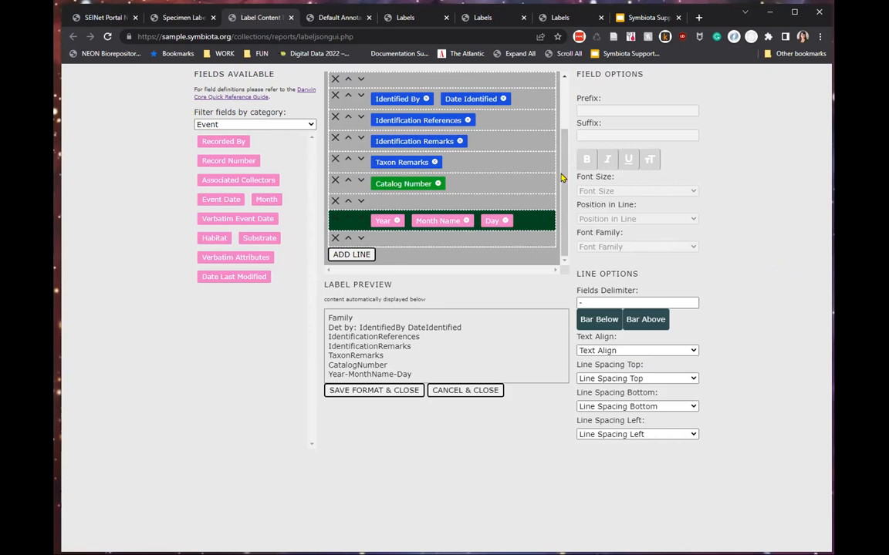
Open the Arizona State University Herpetology Collection's annotation label printing page from its Collection Management Panel and review the queued annotations.
left_click(170, 15)
scroll(193, 97, "up", 5)
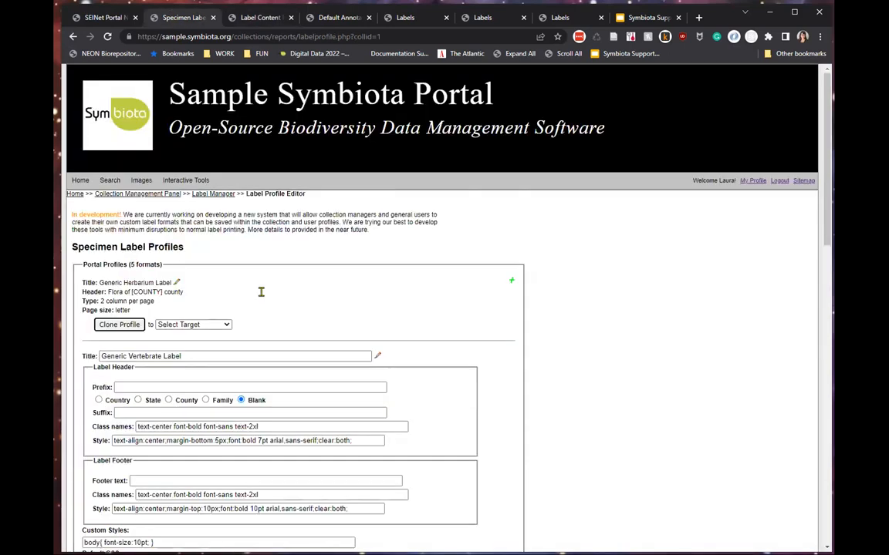
left_click(140, 197)
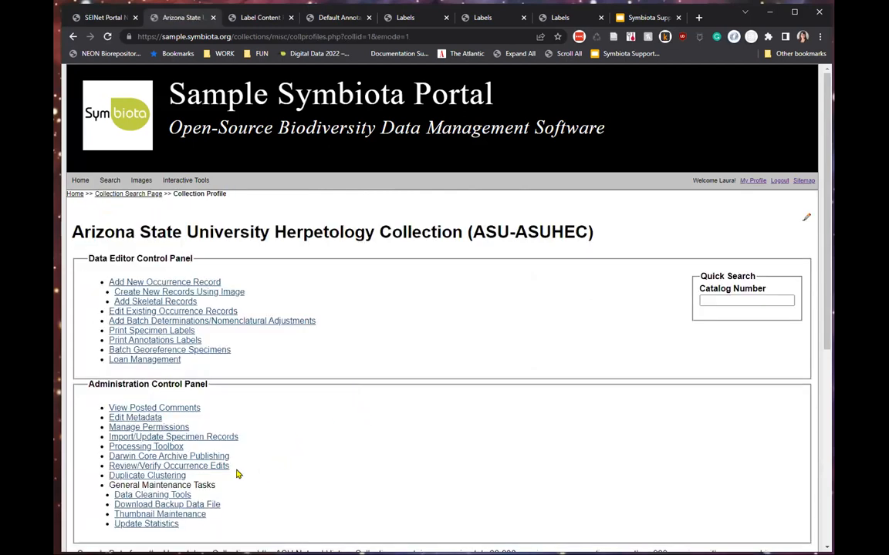
left_click(188, 340)
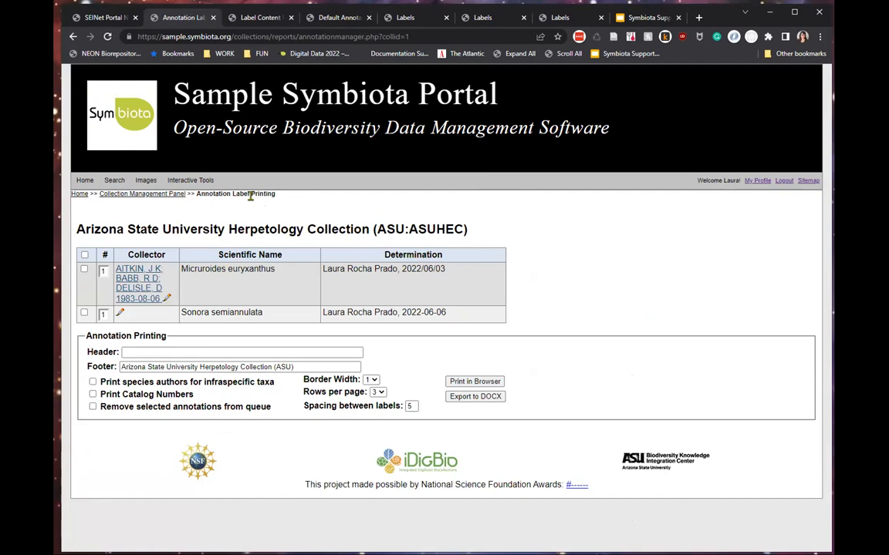
left_click_drag(448, 312, 92, 263)
left_click(657, 310)
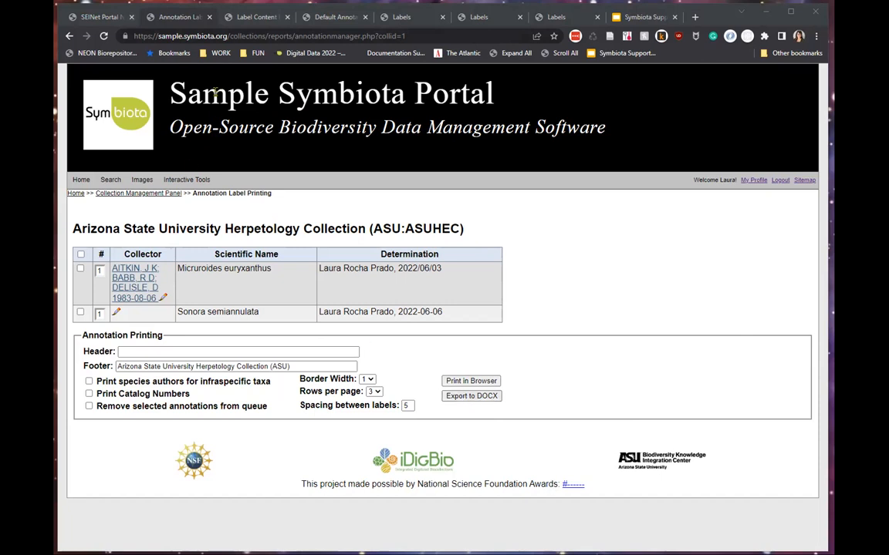
left_click(98, 17)
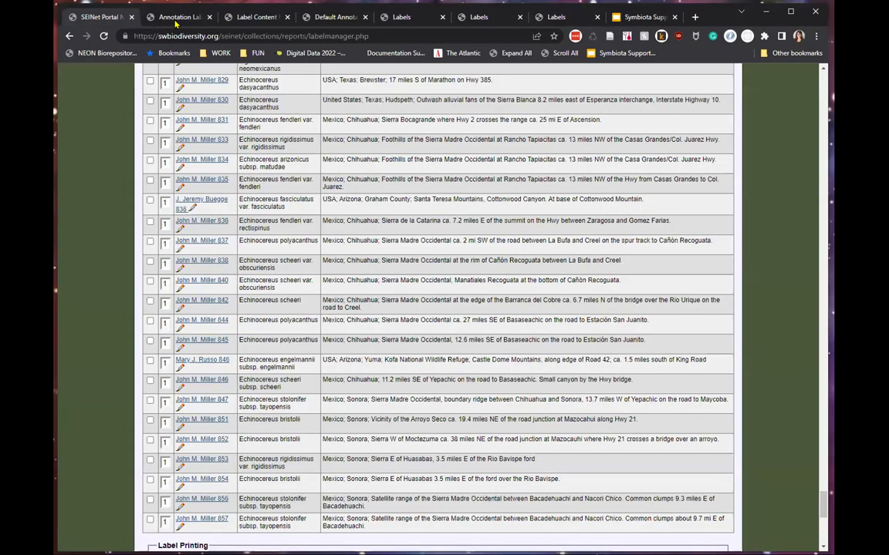
left_click(164, 17)
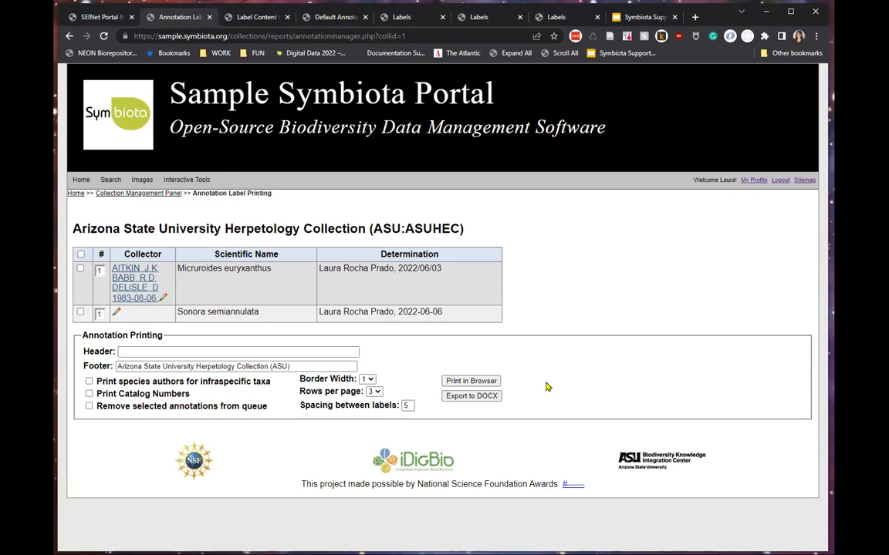
left_click(253, 16)
left_click(168, 18)
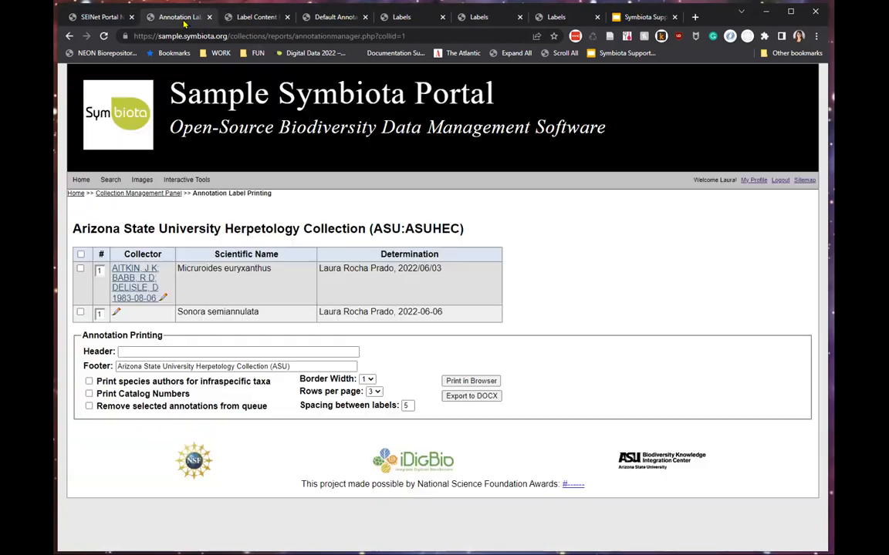